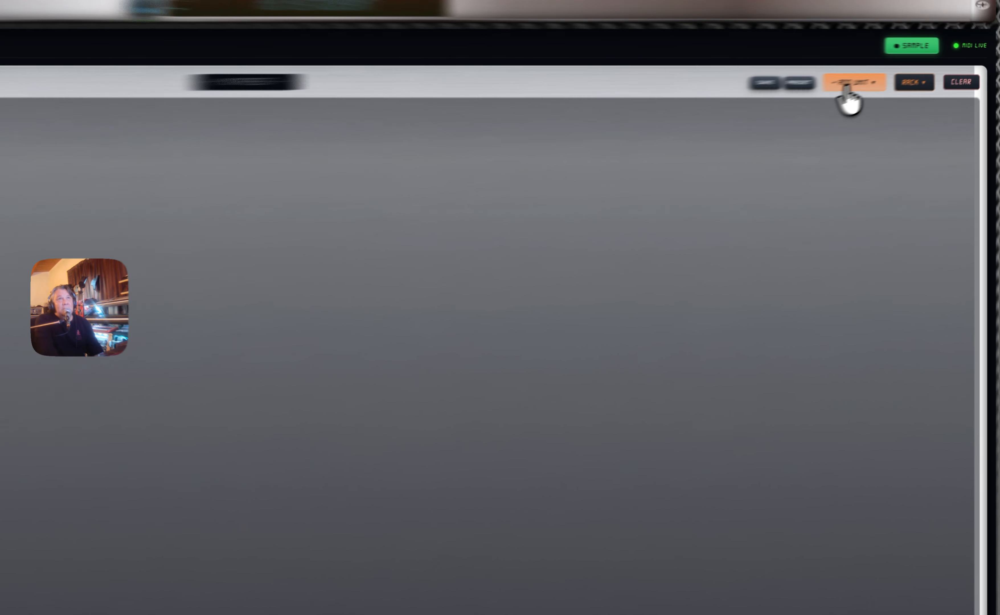
click(896, 72)
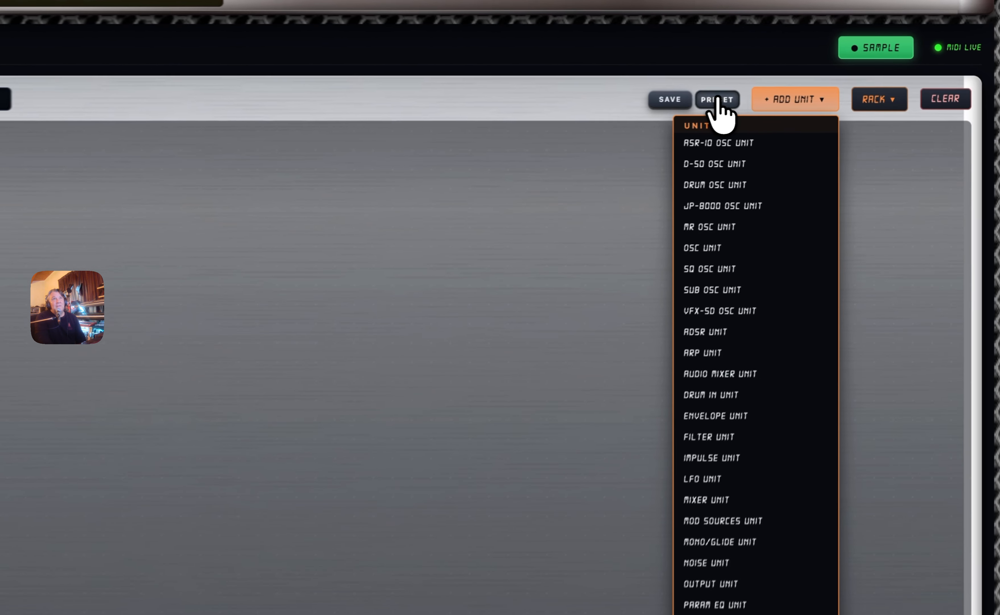
click(856, 73)
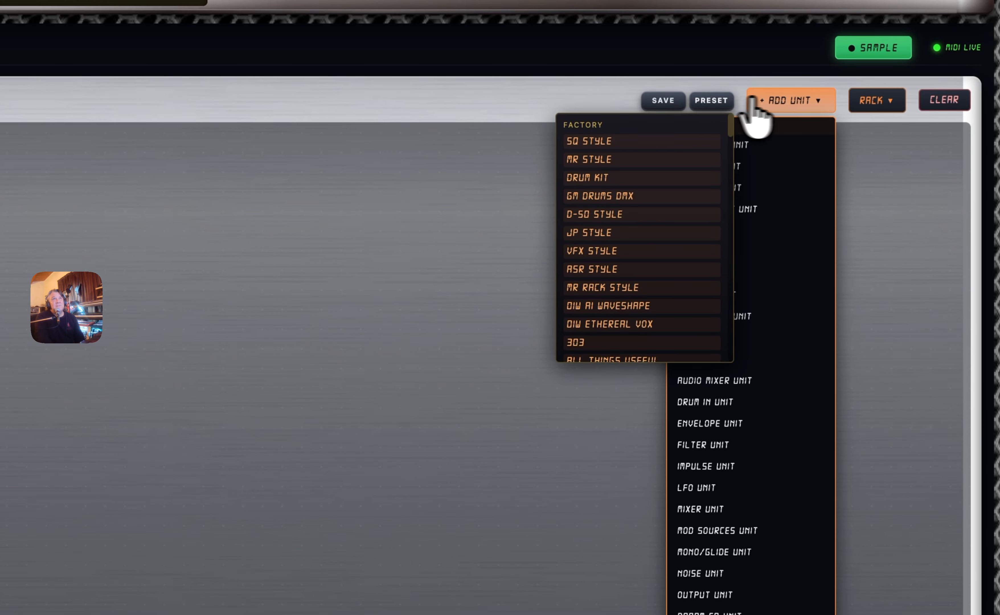
click(782, 100)
click(783, 98)
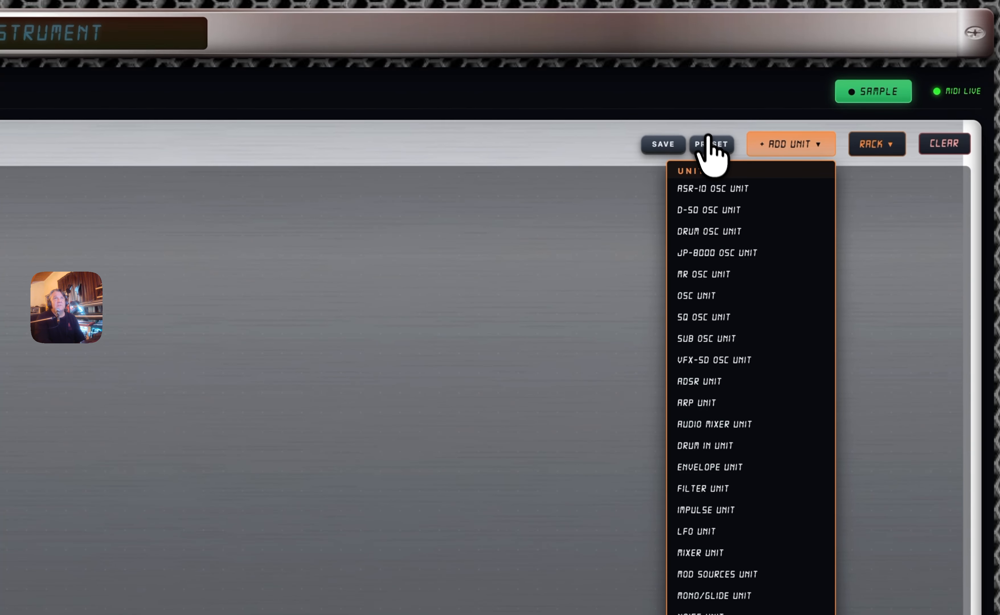
Load the VZ EVOLVING PAD preset into the patch and set its output volume to 55
click(710, 144)
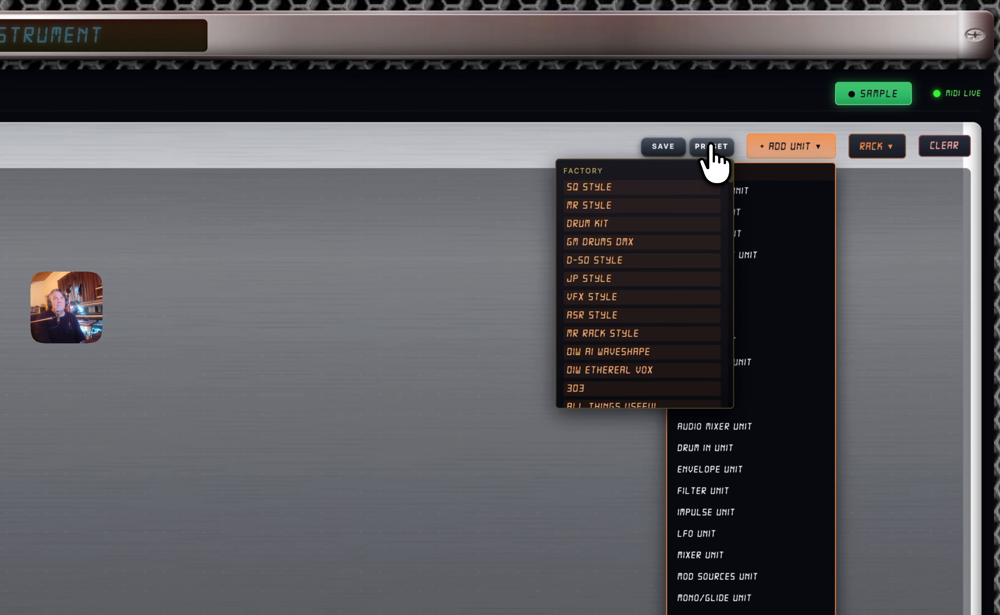
scroll(599, 280, down, 10)
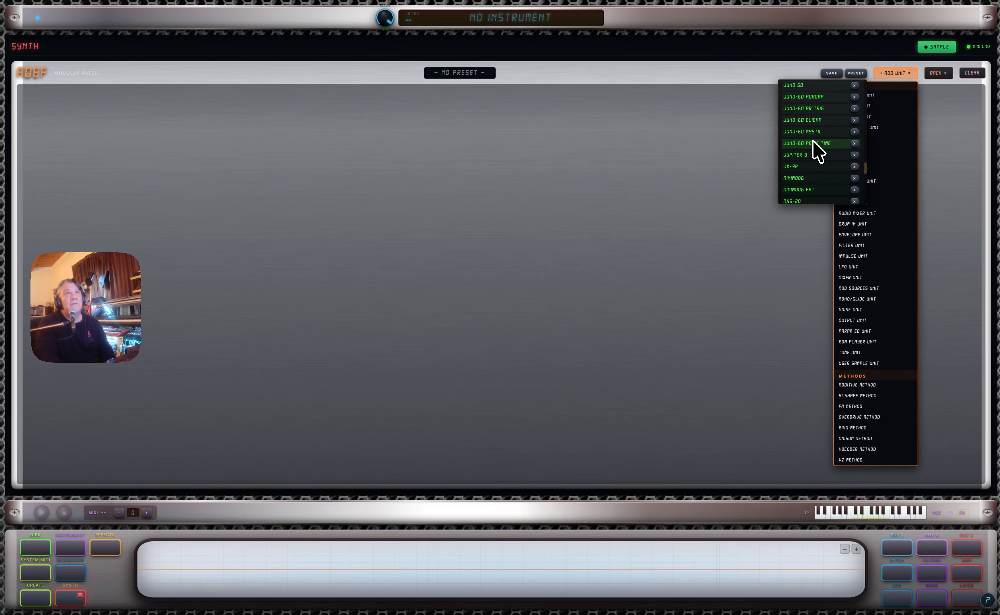
scroll(678, 246, down, 5)
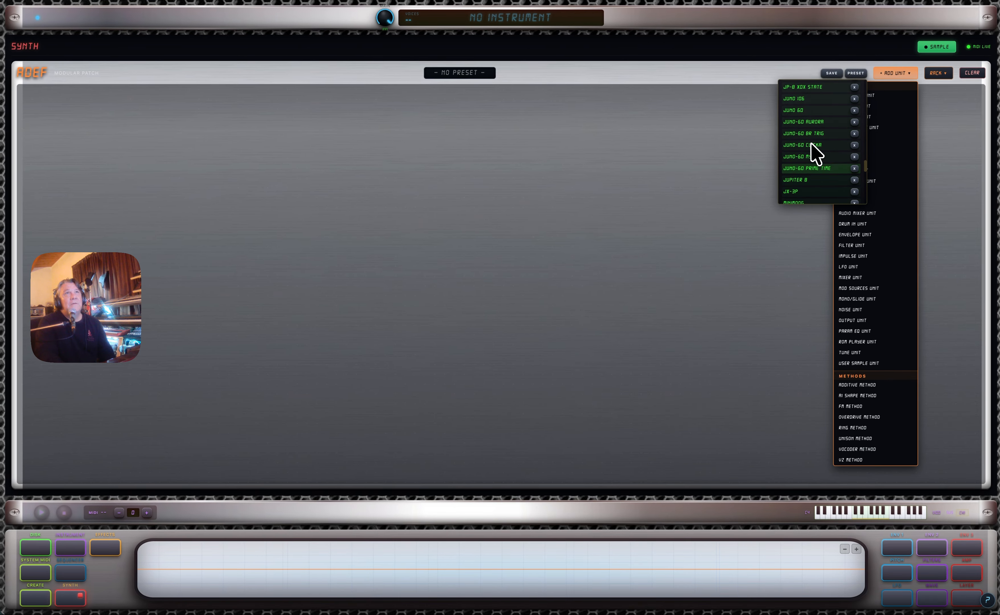
scroll(812, 144, down, 10)
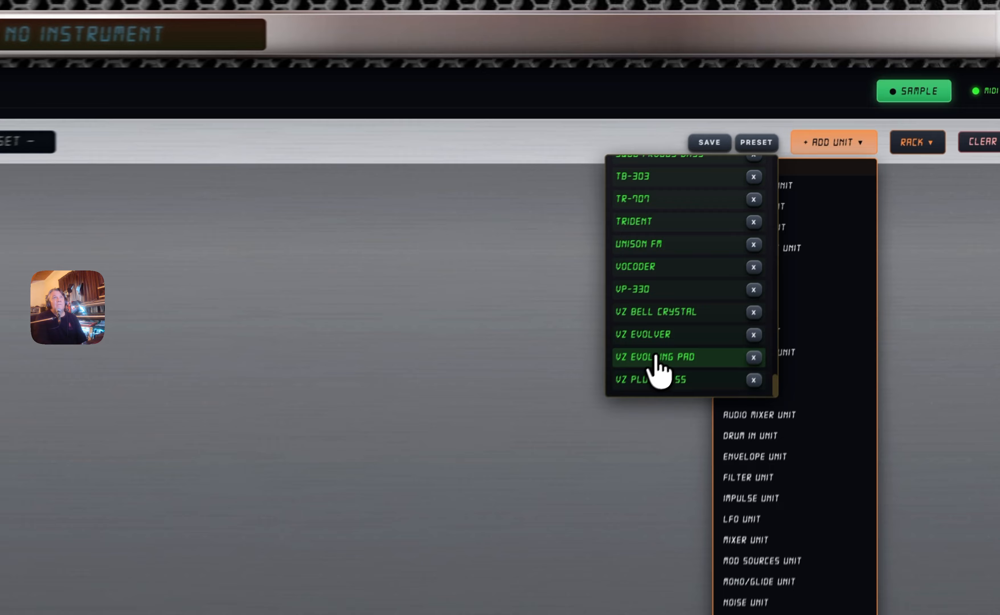
click(801, 189)
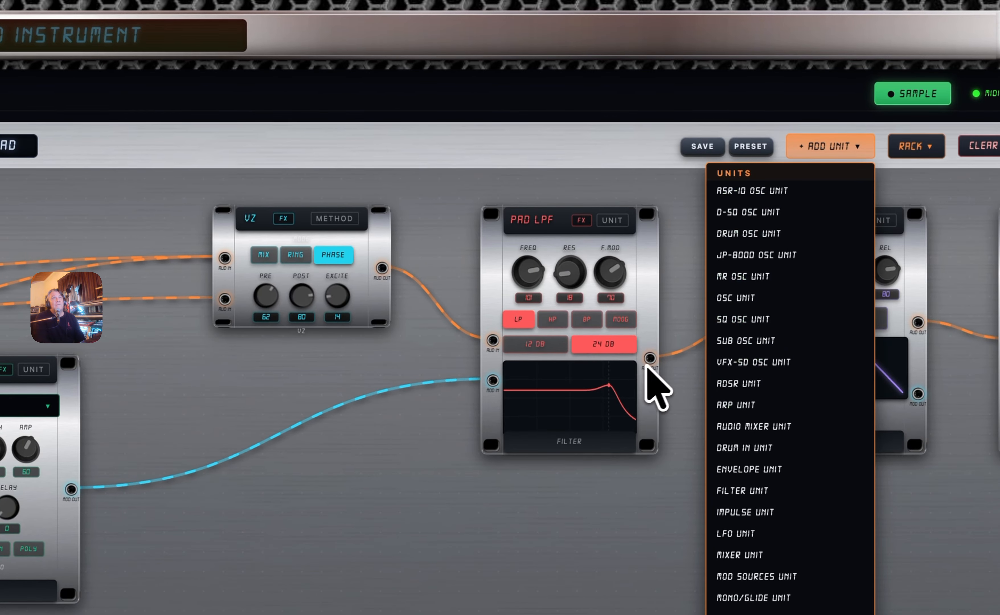
click(819, 148)
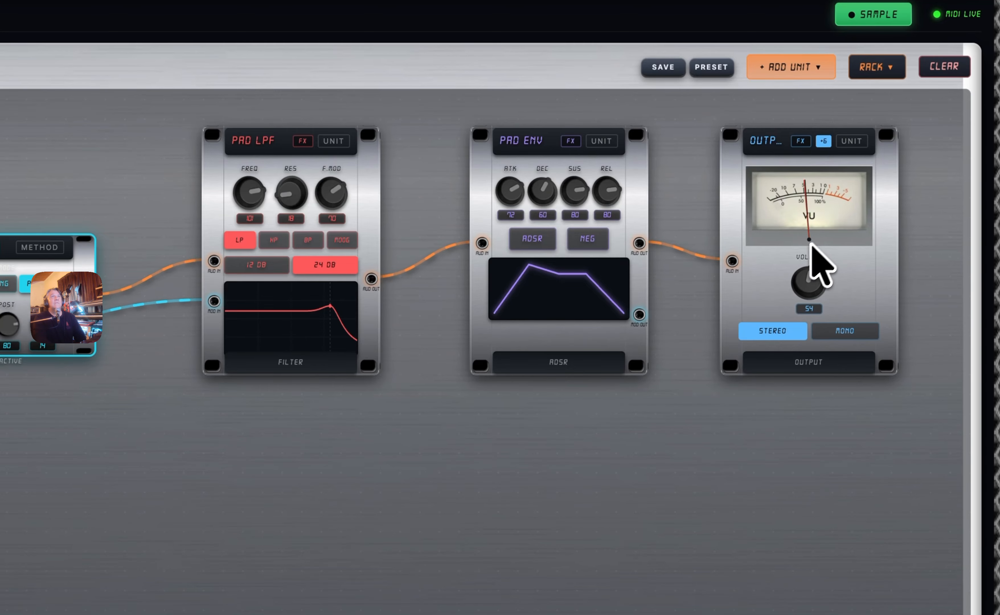
drag(811, 243, 812, 241)
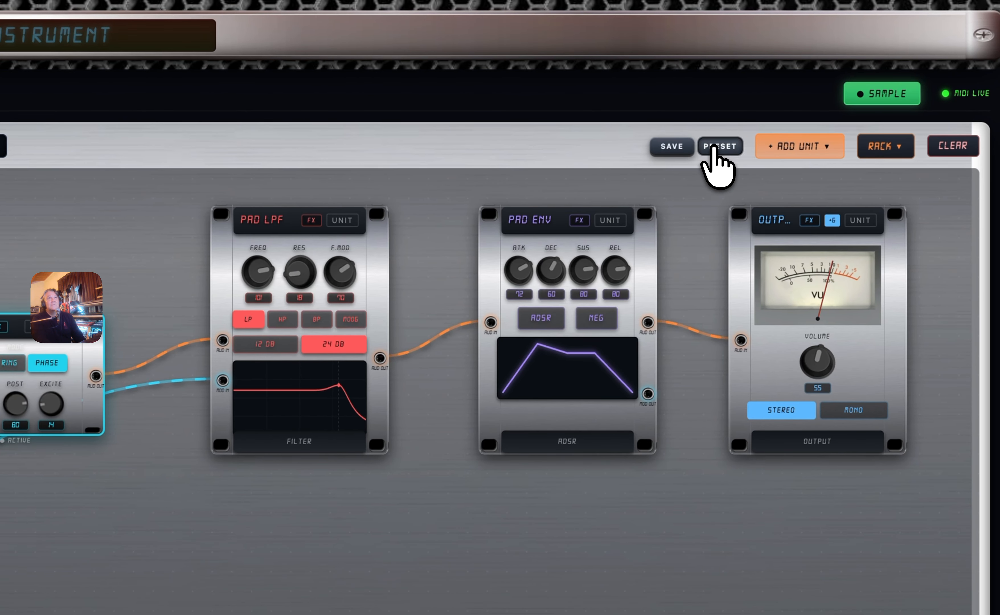
Load the SH-101 LOVIN BASS preset without saving the current patch
click(712, 147)
scroll(657, 347, down, 10)
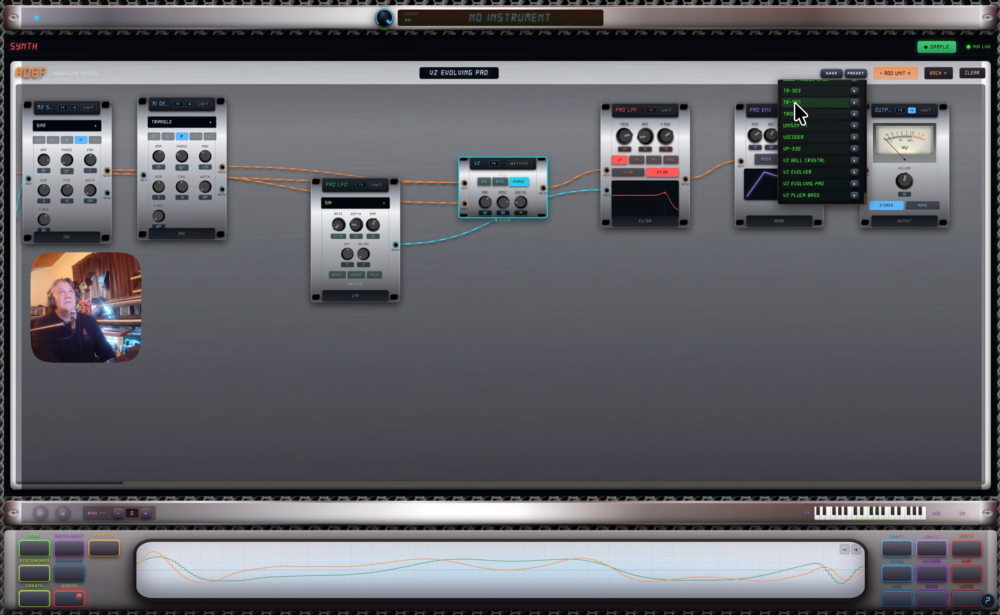
scroll(751, 186, up, 5)
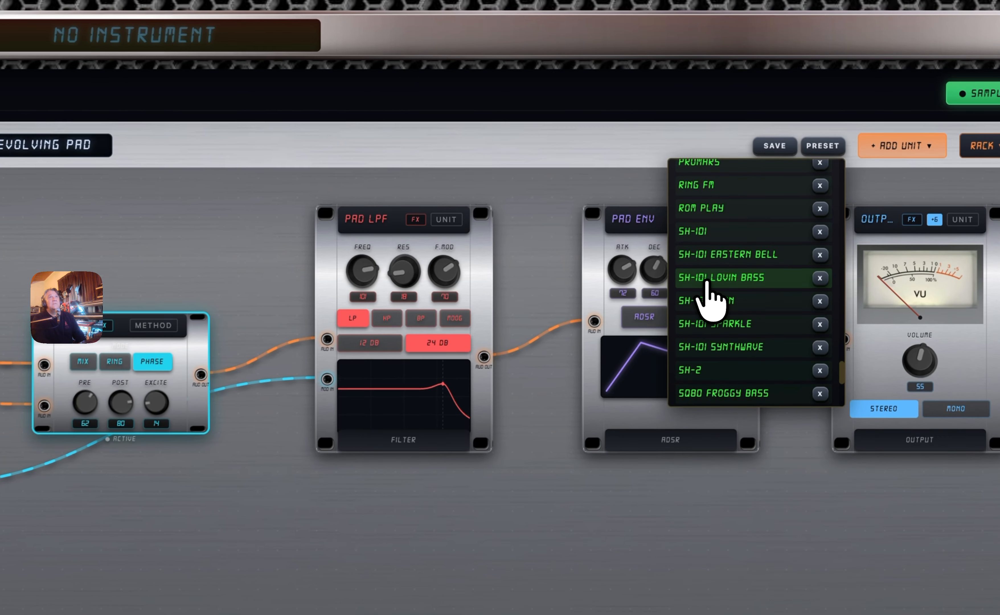
click(796, 140)
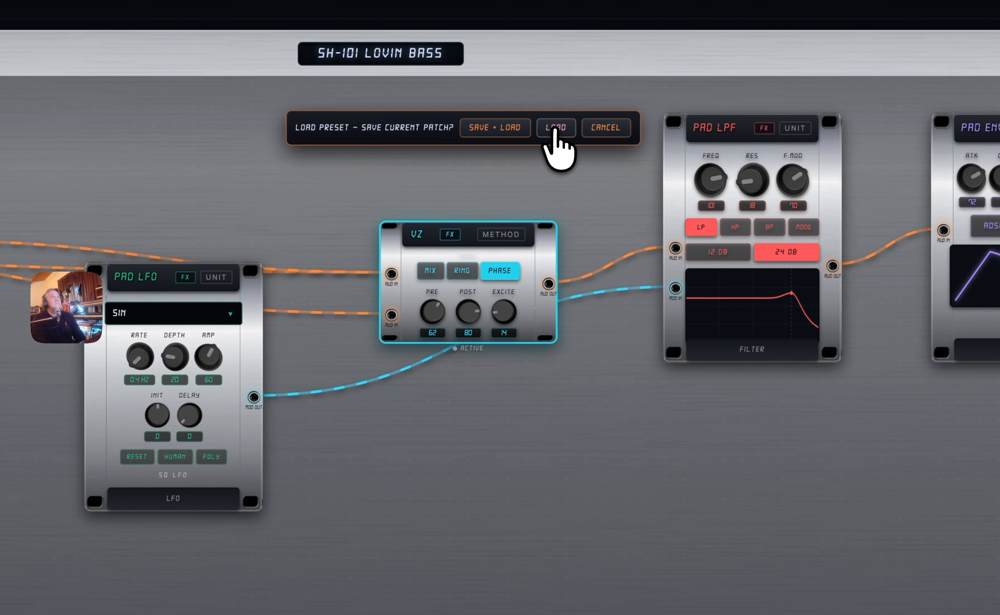
click(536, 132)
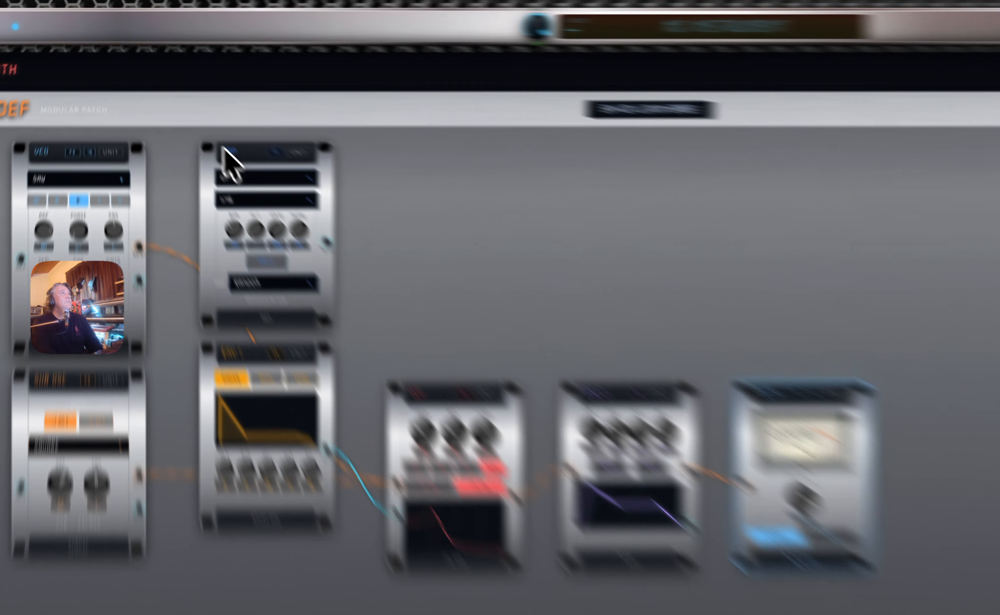
Move the ARP unit to the empty space above the Output unit and set its rate to 1/8
drag(179, 100, 497, 103)
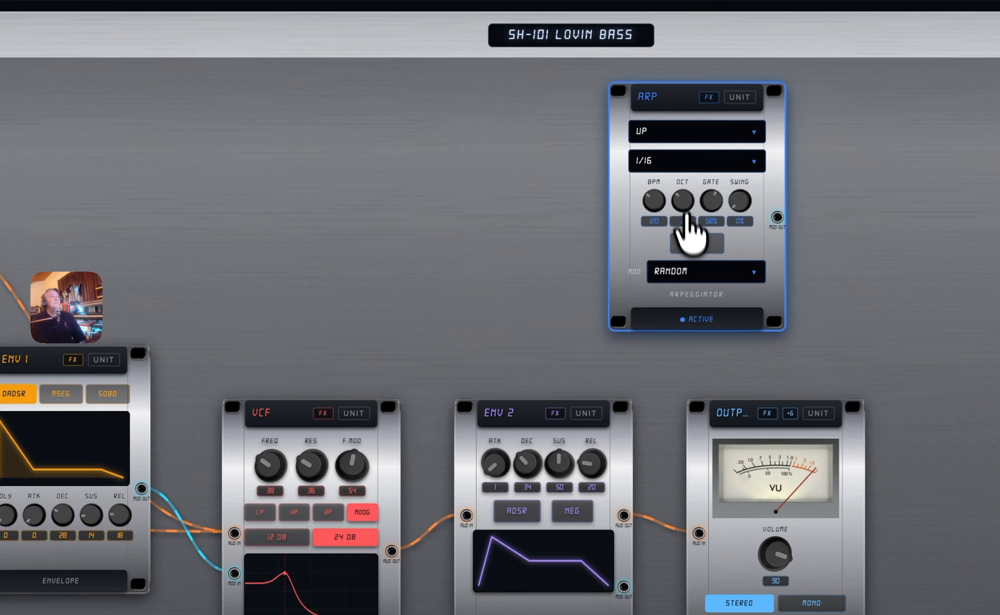
click(645, 165)
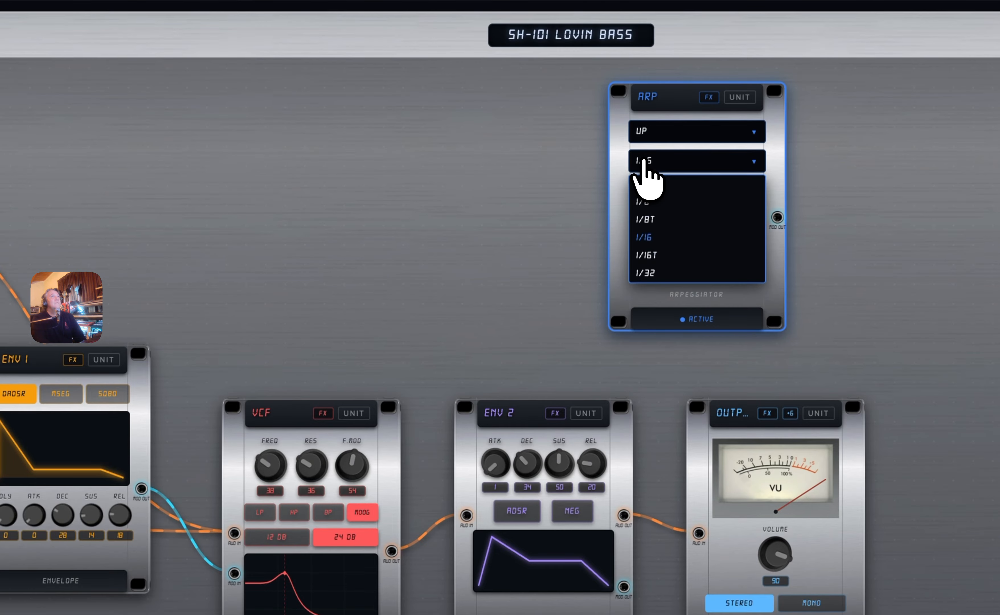
click(644, 201)
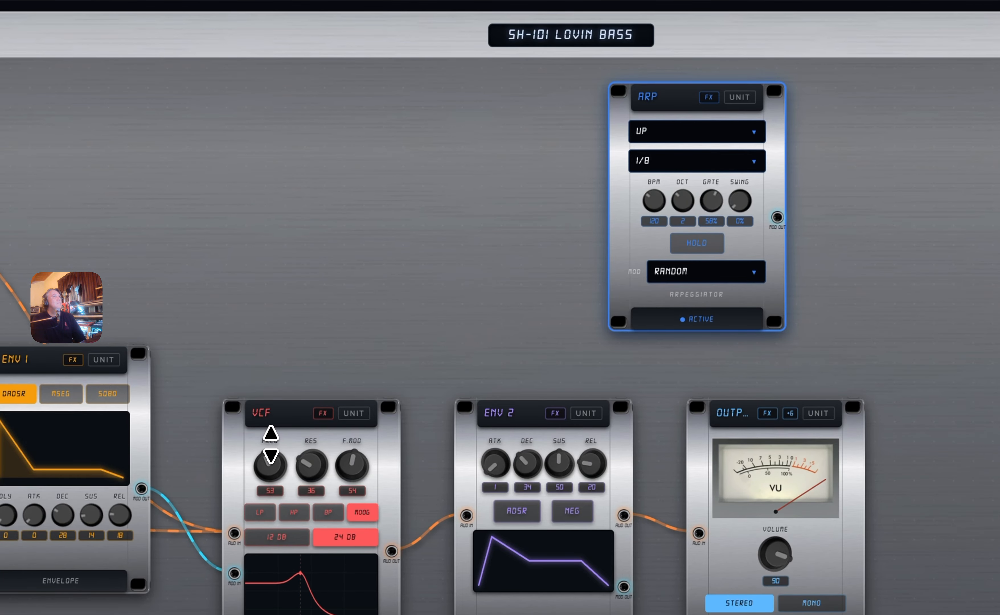
Sweep the LP-mode VCF's frequency up to 80 and back down, and reposition the ENV 1 unit
drag(279, 456, 269, 395)
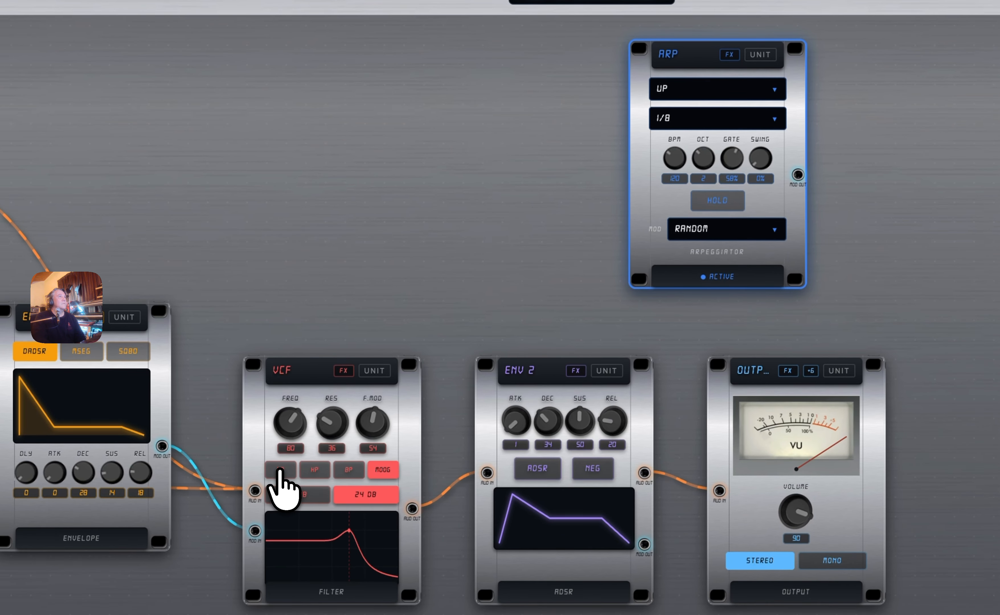
mouse_move(292, 440)
mouse_down()
mouse_move(297, 472)
mouse_move(297, 451)
mouse_up()
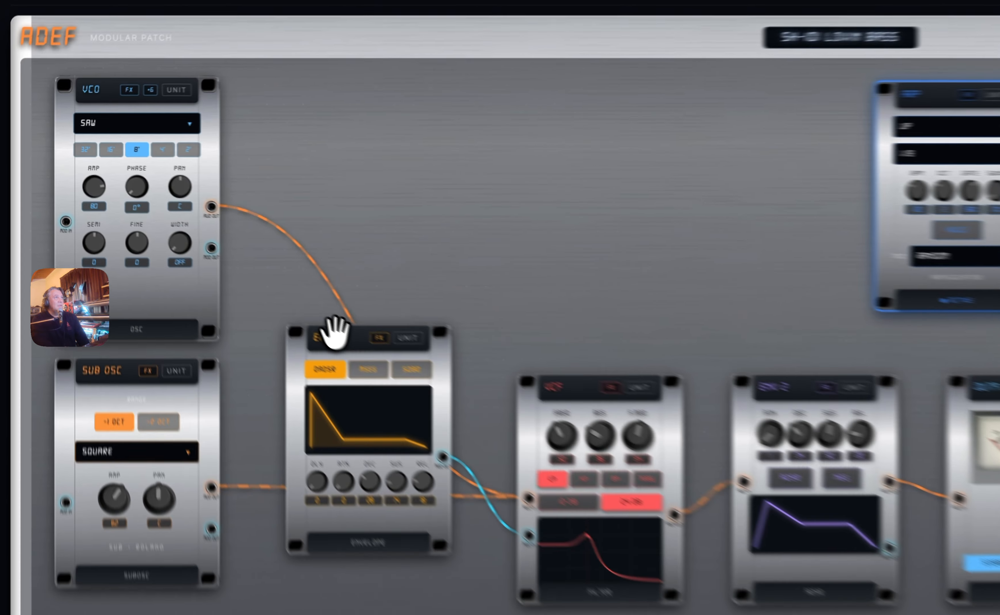
drag(189, 233, 209, 356)
drag(316, 349, 275, 319)
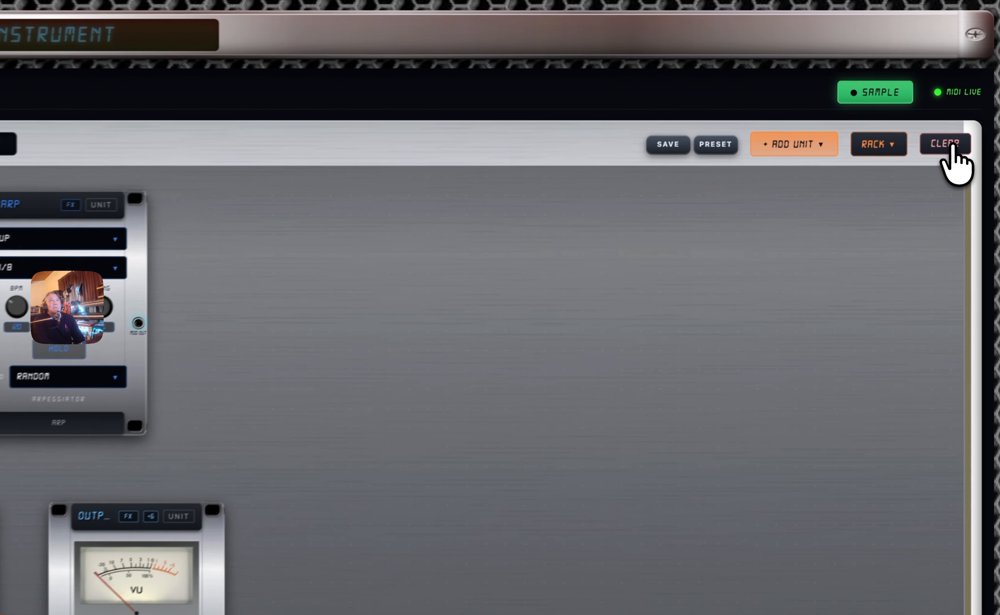
Clear the current patch and load the saved rack DIW DEEP MOD
click(972, 72)
click(263, 223)
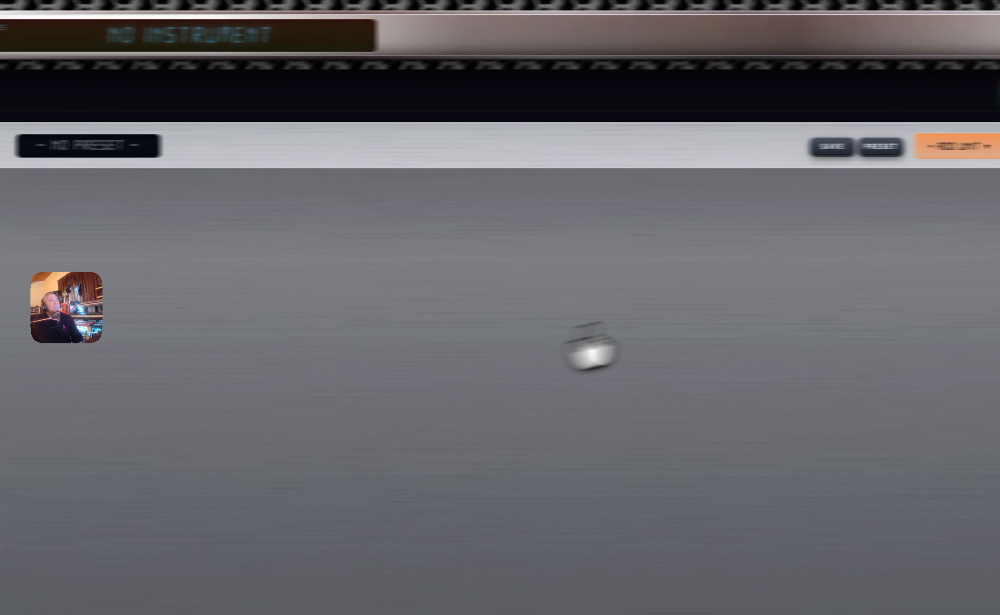
click(875, 148)
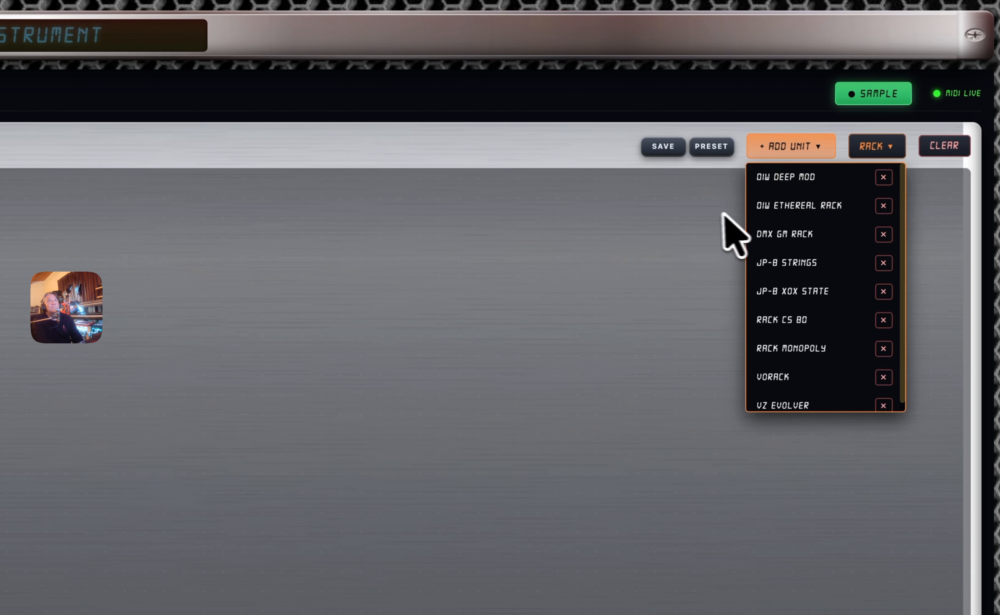
click(774, 180)
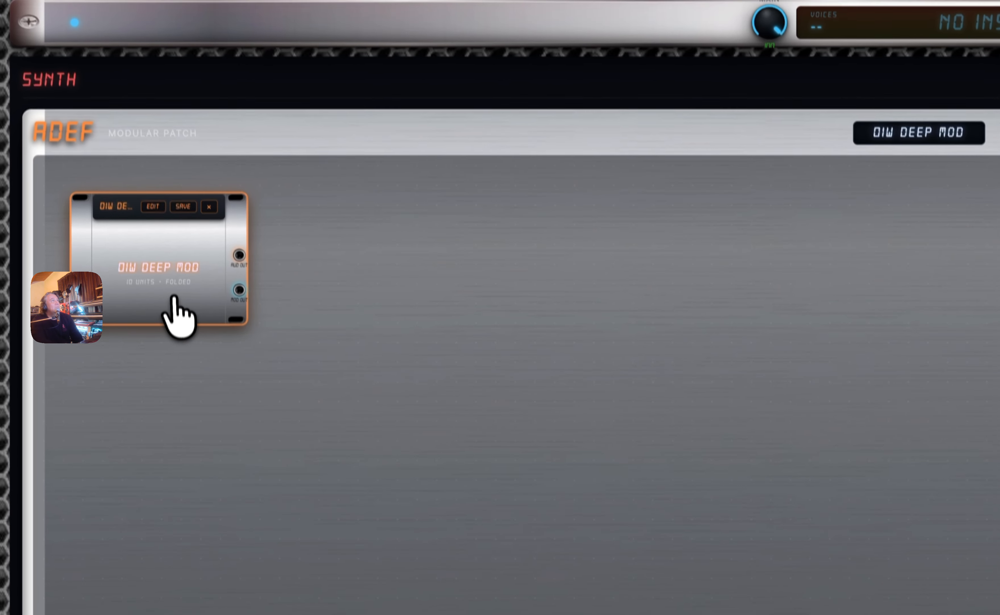
Unfold the DIW DEEP MOD rack, add an Output unit in the free space below its filters, and collapse the rack again
click(153, 221)
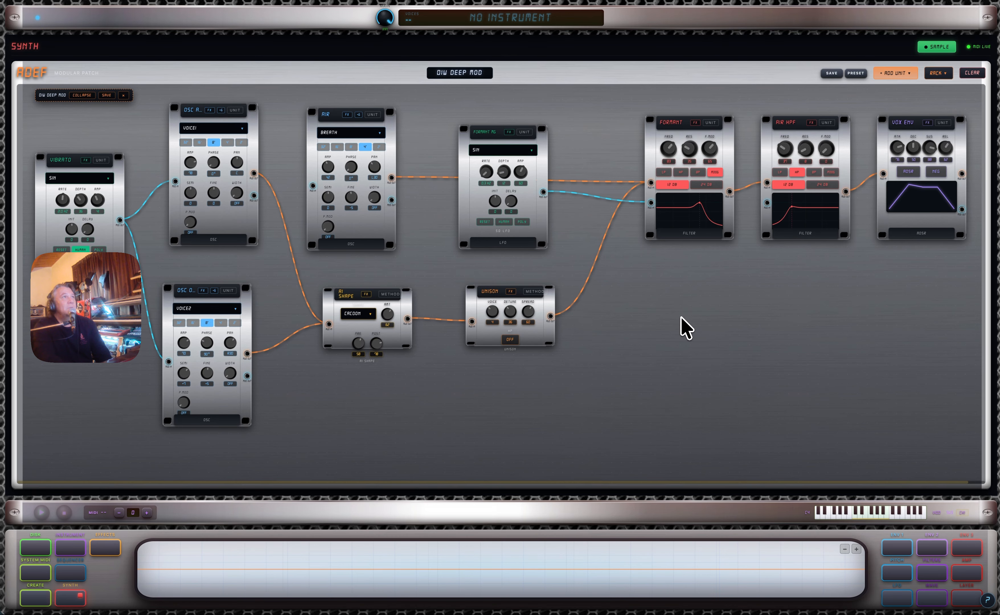
scroll(612, 321, right, 1)
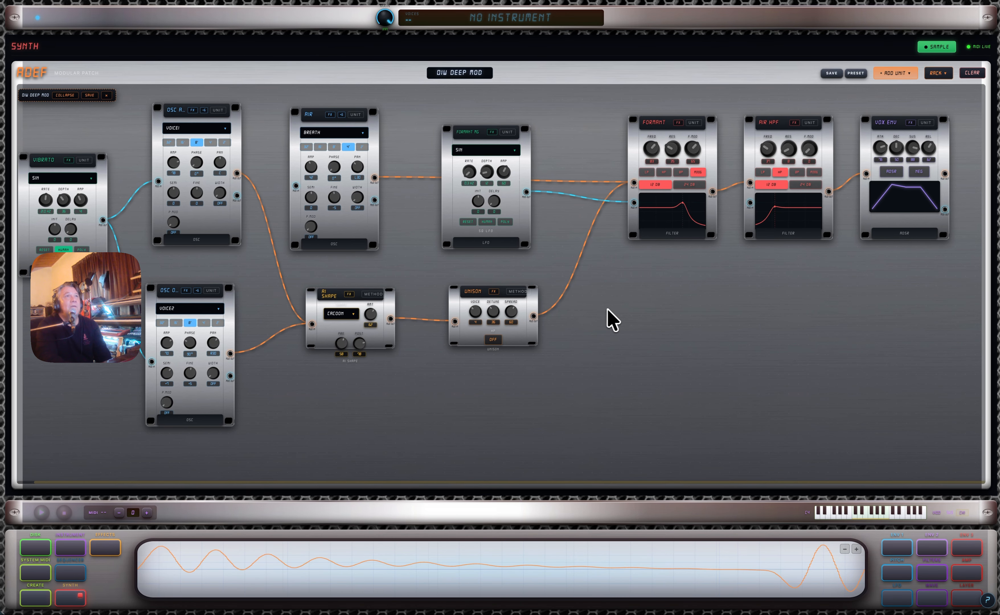
click(894, 74)
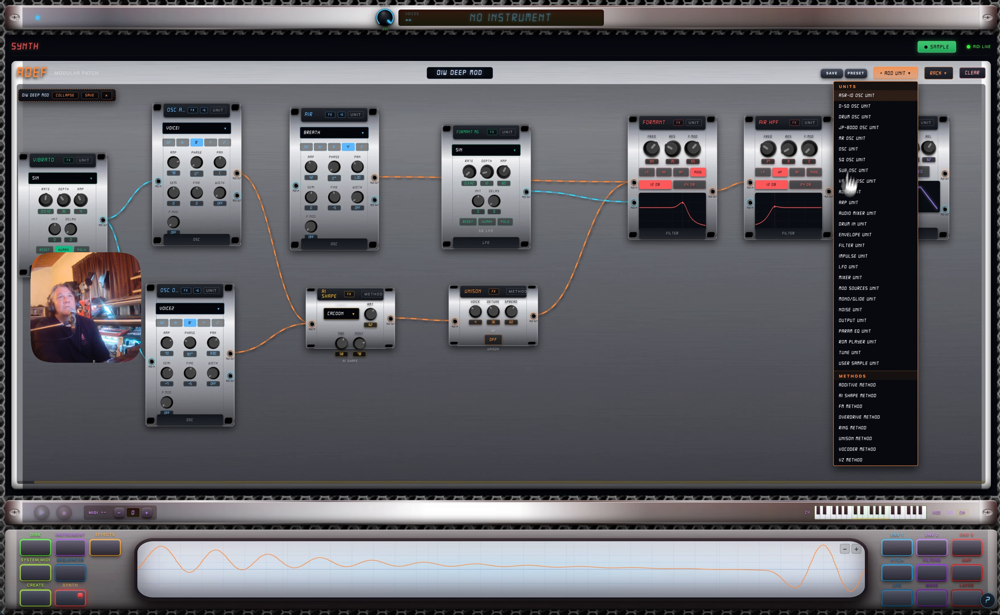
click(857, 321)
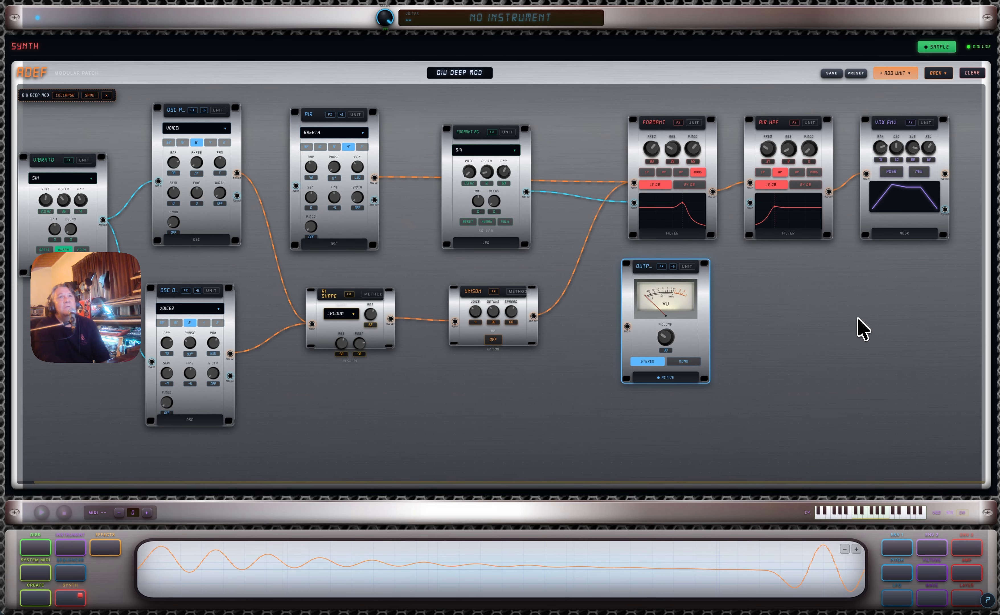
drag(644, 266, 698, 296)
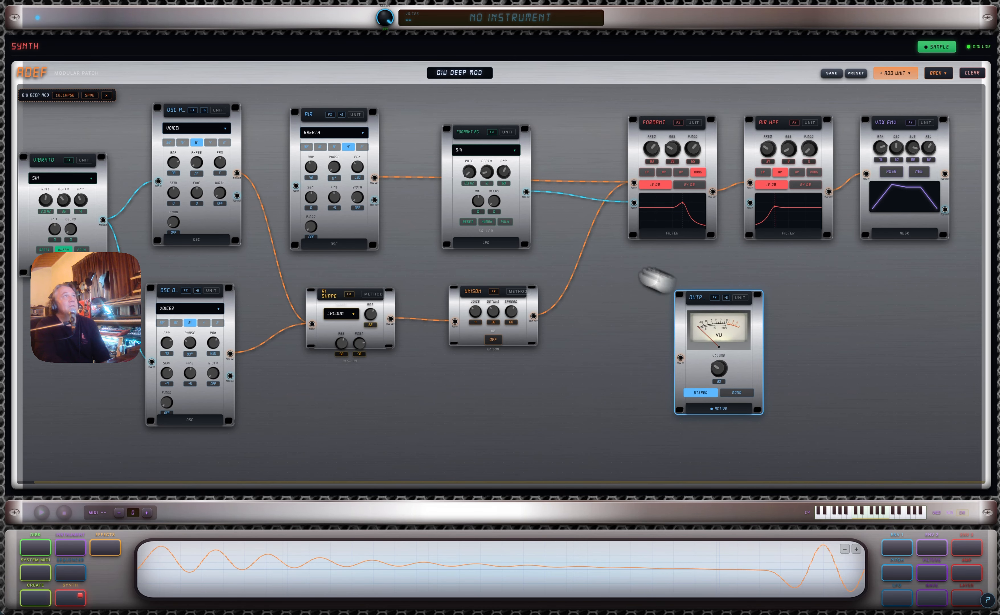
click(65, 96)
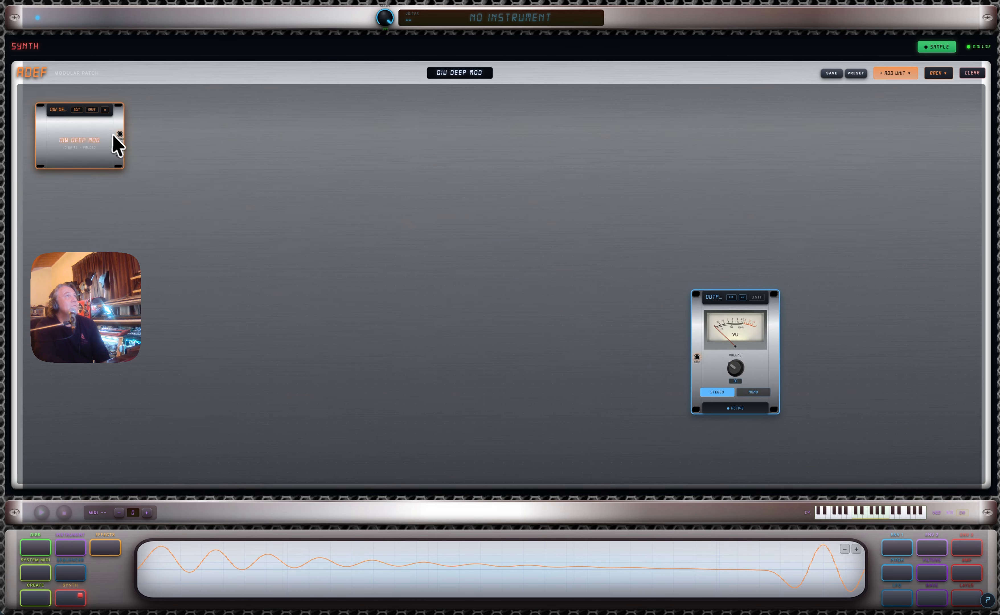
Connect the rack's audio output to the Output unit, moved closer to the rack, and raise the Output volume
click(697, 358)
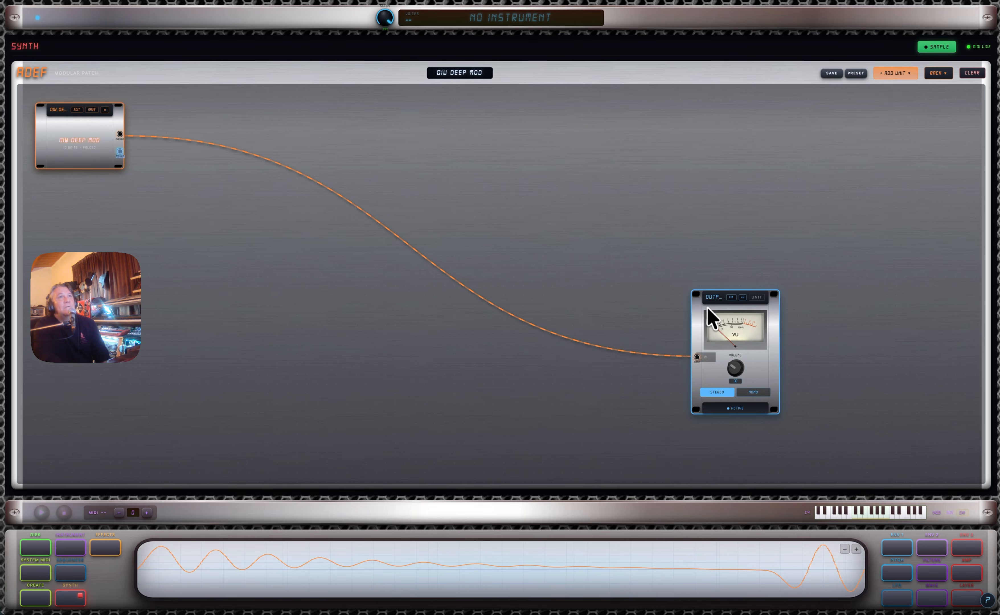
drag(690, 288, 512, 143)
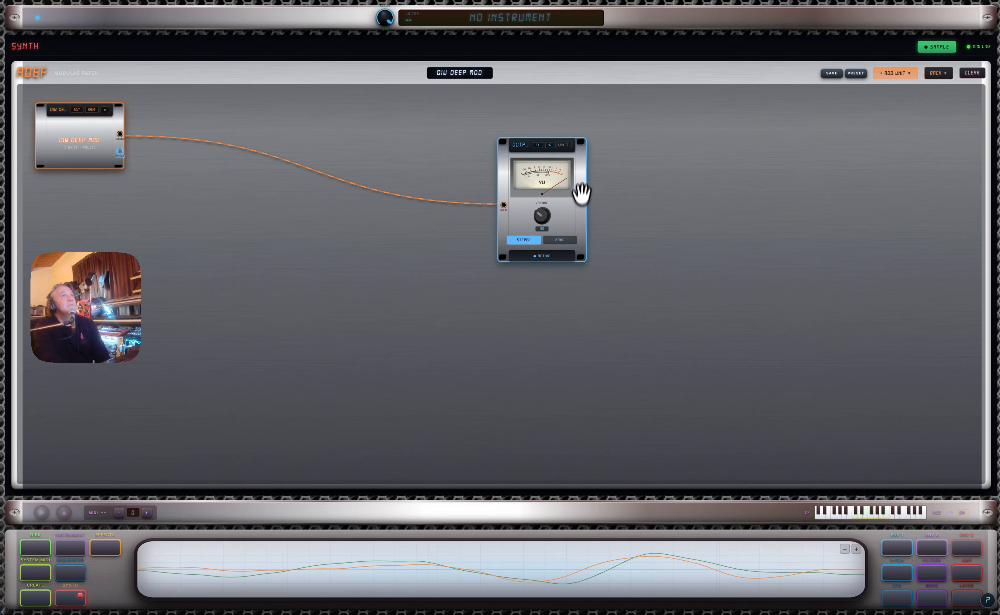
drag(542, 217, 541, 202)
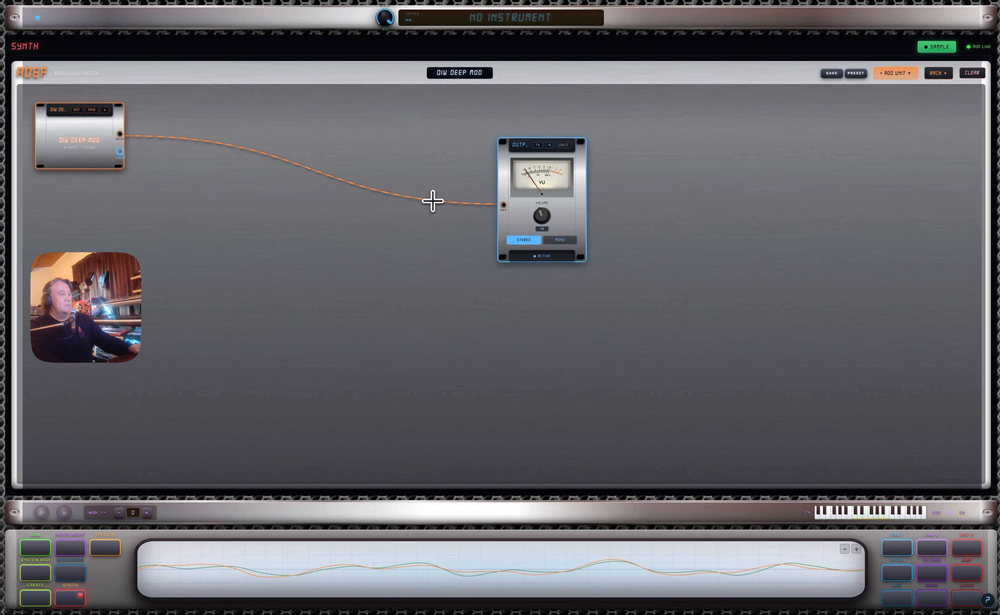
Replace the direct cable with an Audio Mixer unit placed between rack and Output, feeding the rack's audio output into its first input
click(903, 78)
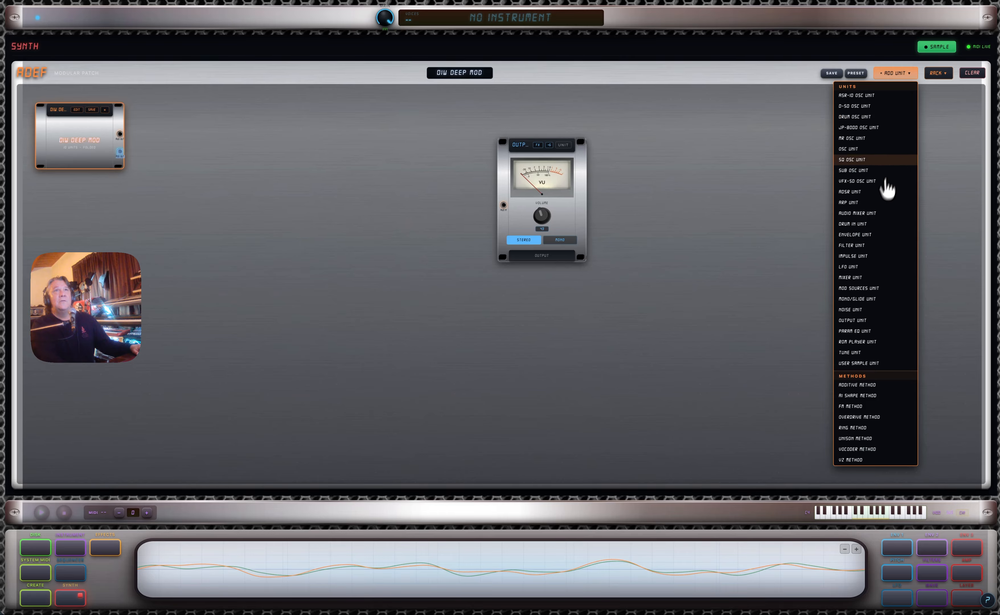
click(848, 215)
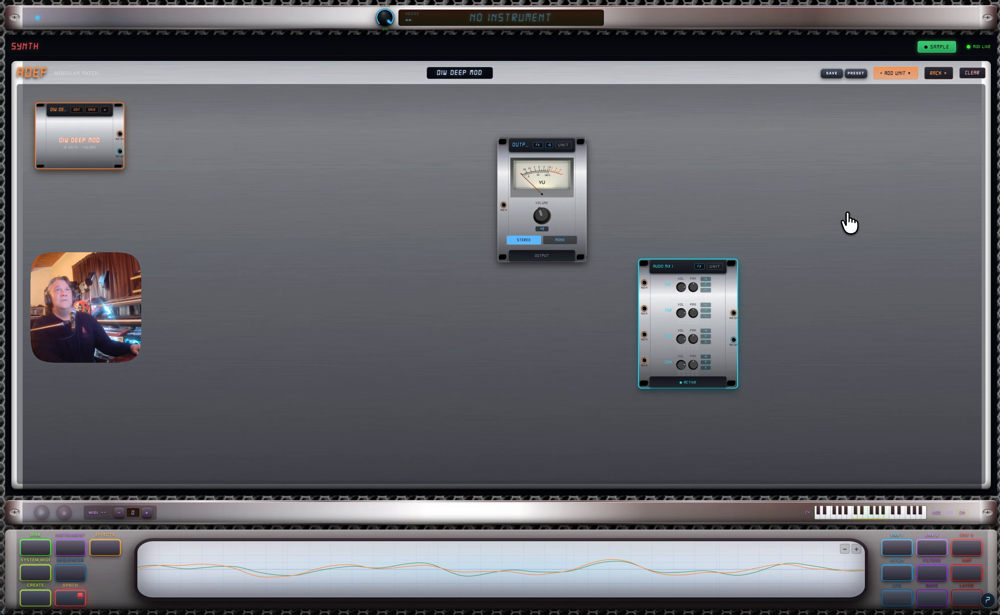
drag(668, 273, 371, 125)
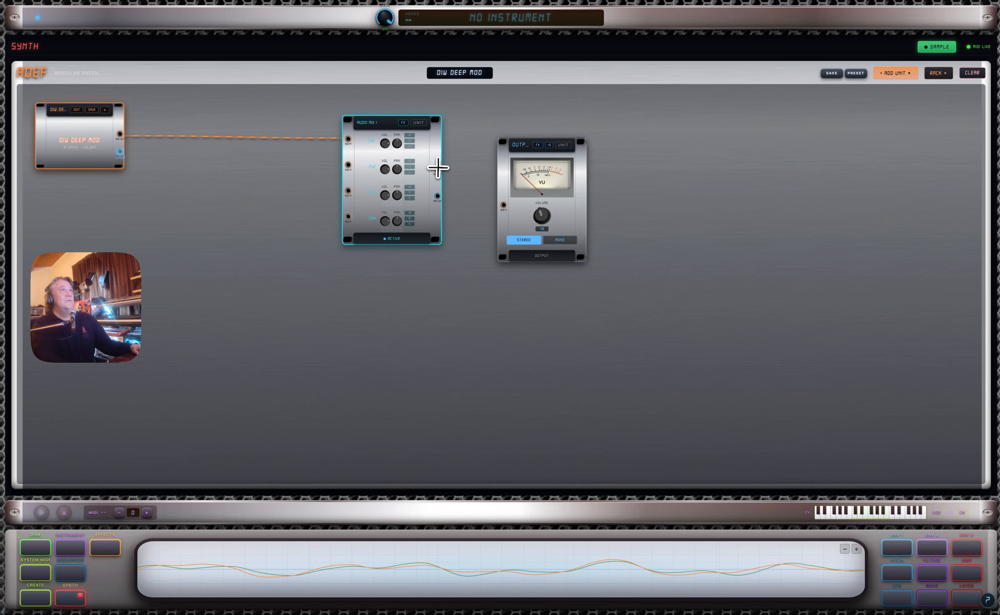
Connect the Audio Mixer's audio output to the Output unit and insert the saved rack JP-8 STRINGS into the patch
drag(504, 204, 504, 204)
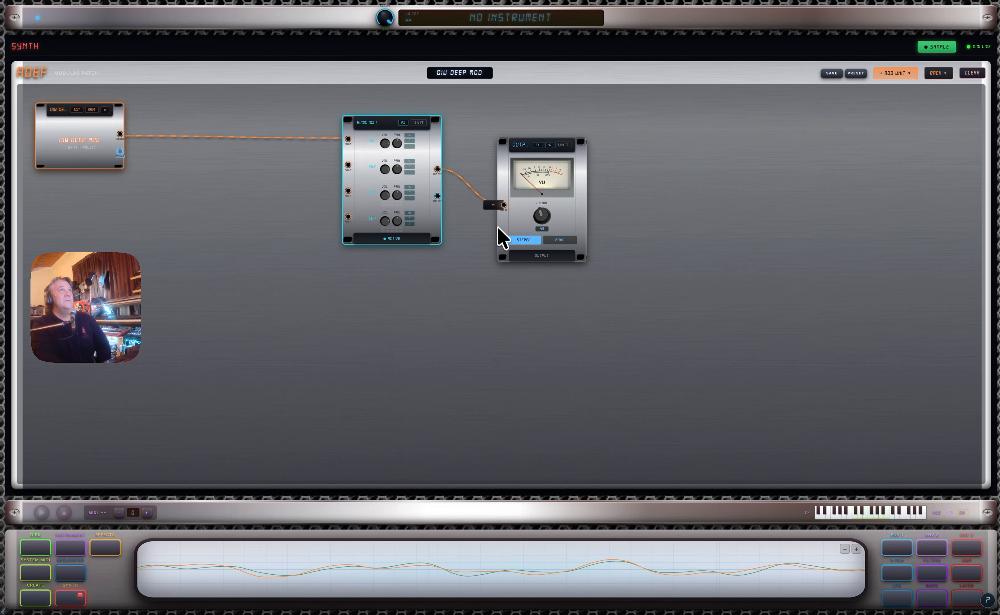
click(938, 73)
click(903, 174)
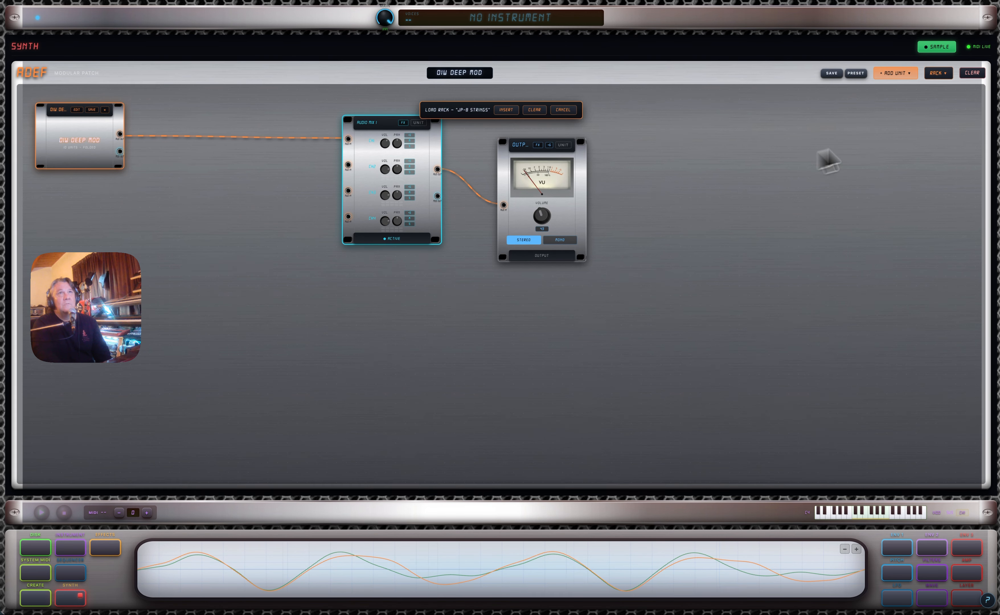
click(505, 110)
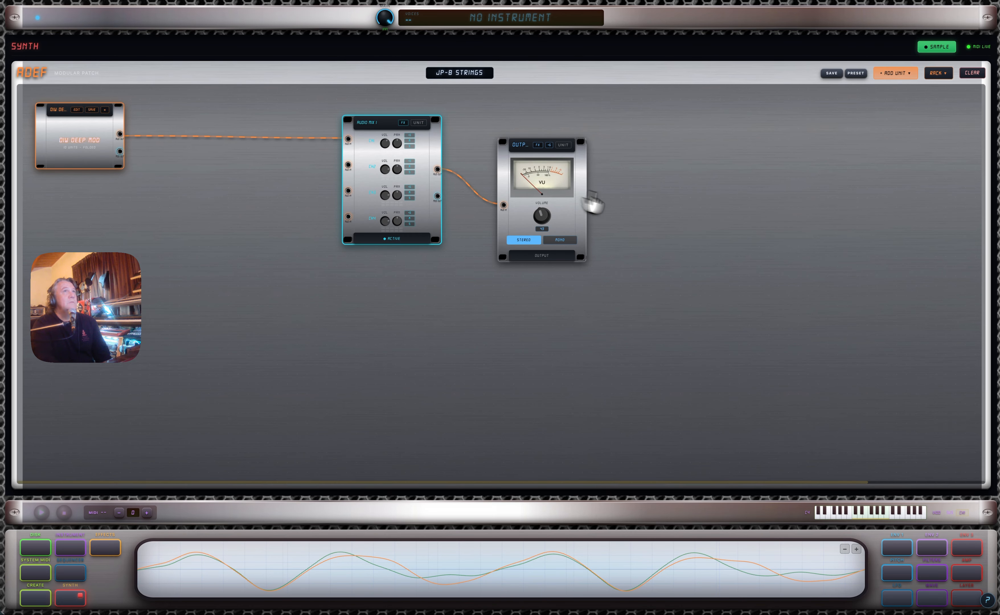
Move the folded JP-8 STRINGS rack below DIW DEEP MOD and connect its audio output to the mixer's CH2 input
scroll(903, 115, right, 5)
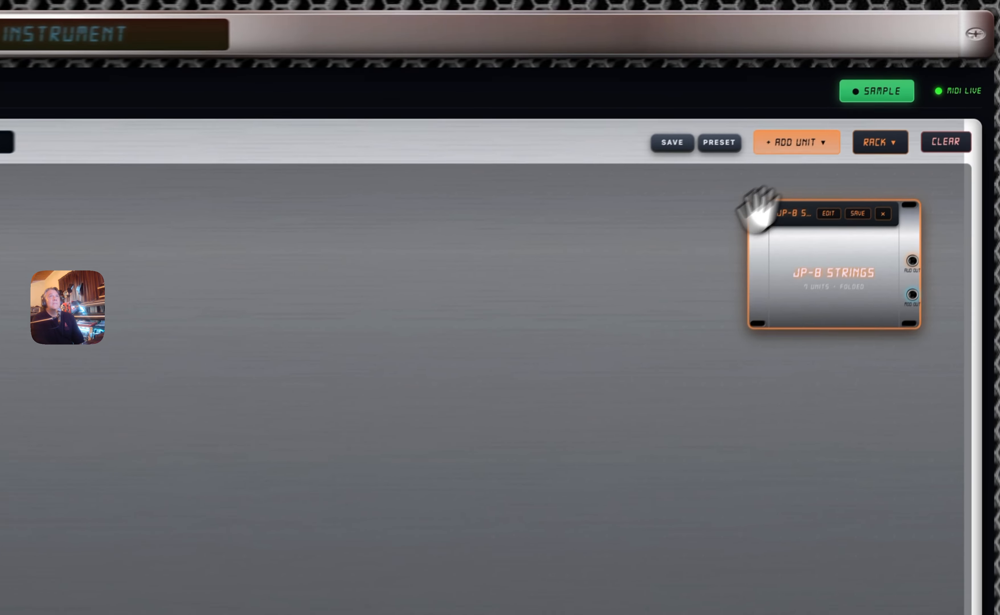
drag(877, 107, 36, 225)
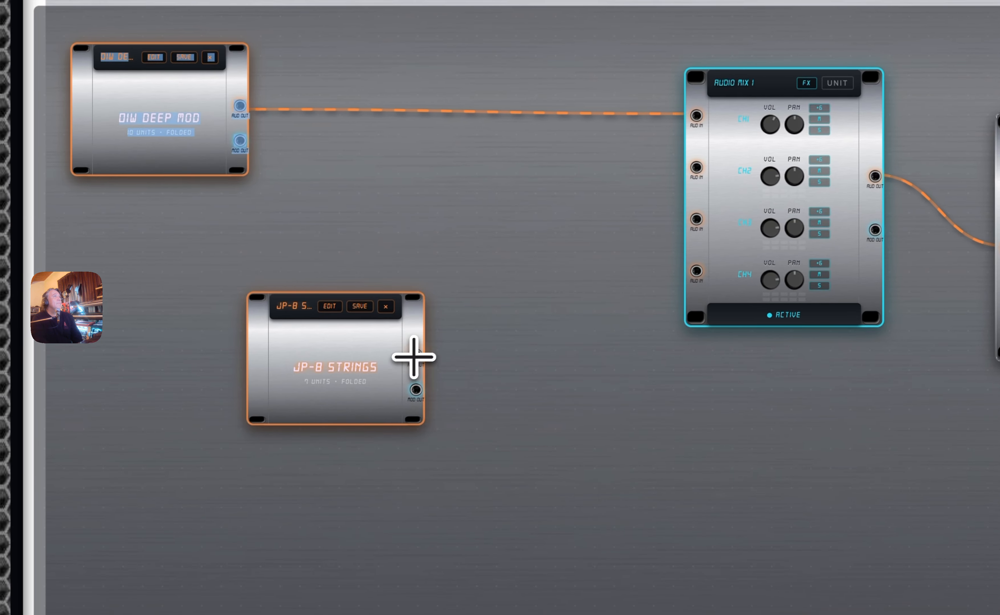
drag(413, 356, 694, 169)
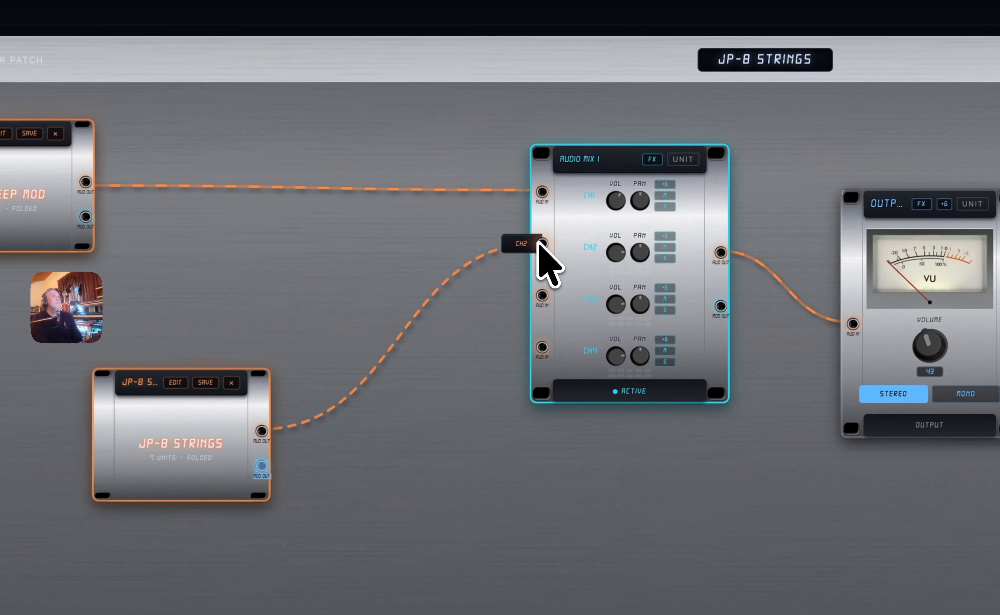
drag(539, 243, 541, 244)
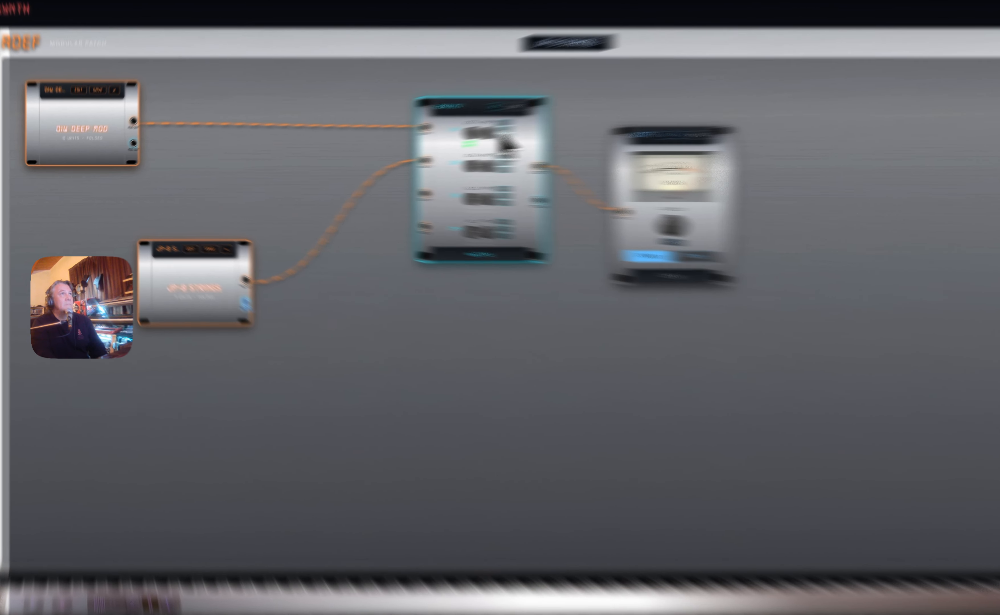
Unfold the JP-8 STRINGS rack and set VCO 1's waveform to Triangle
click(191, 249)
scroll(484, 330, down, 3)
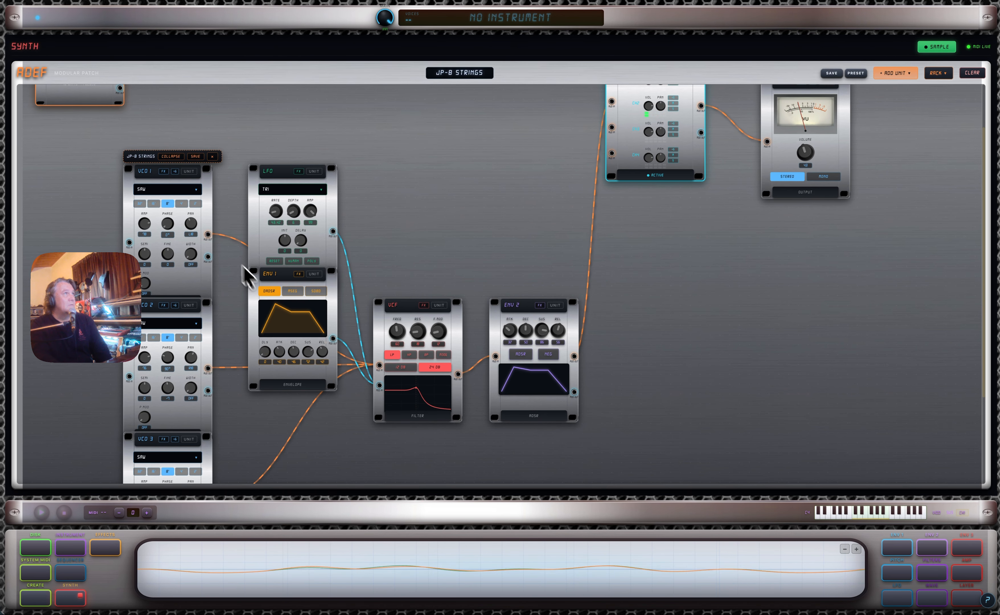
scroll(172, 368, down, 3)
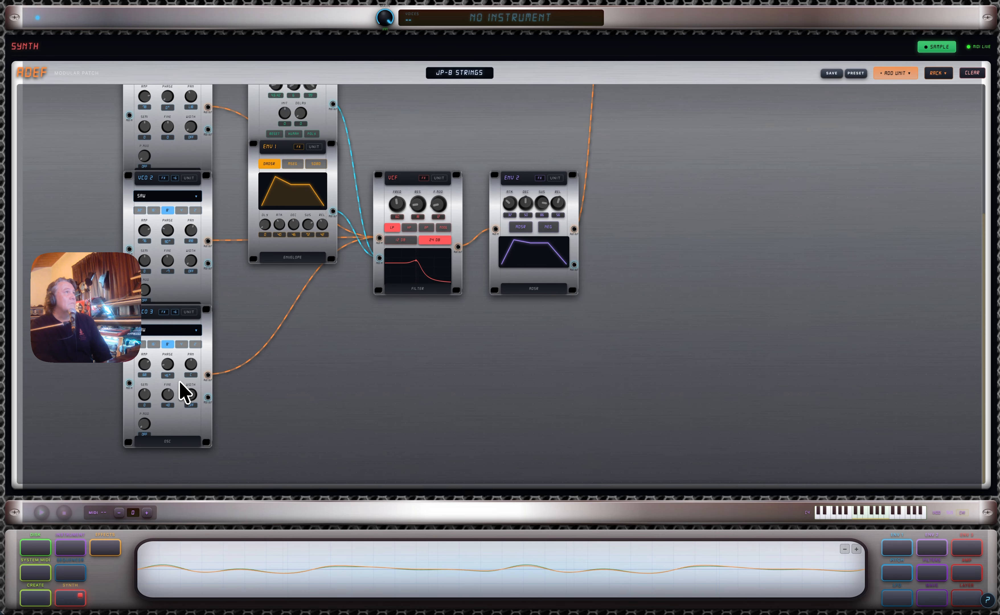
scroll(172, 378, up, 1)
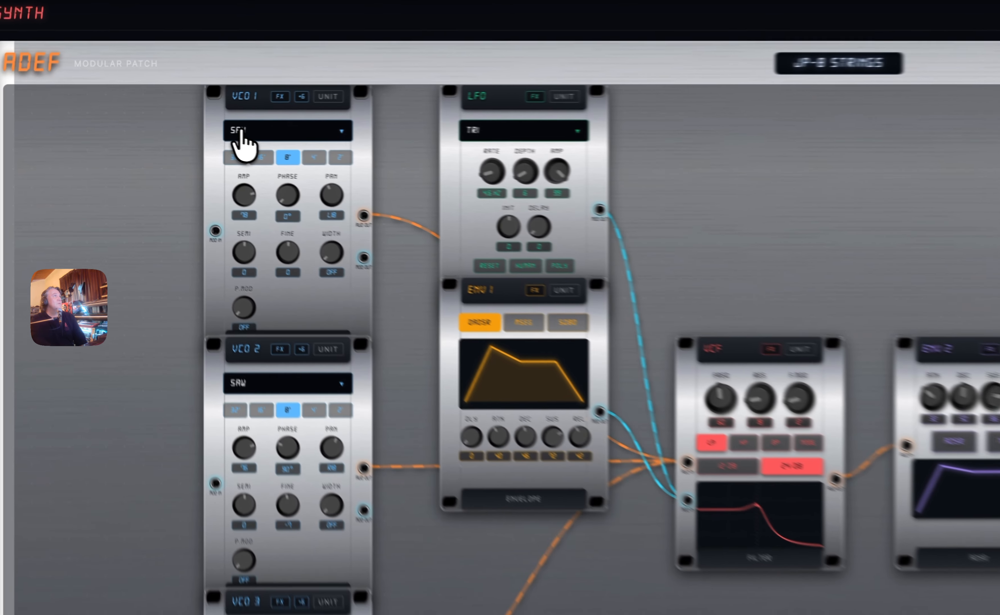
click(240, 131)
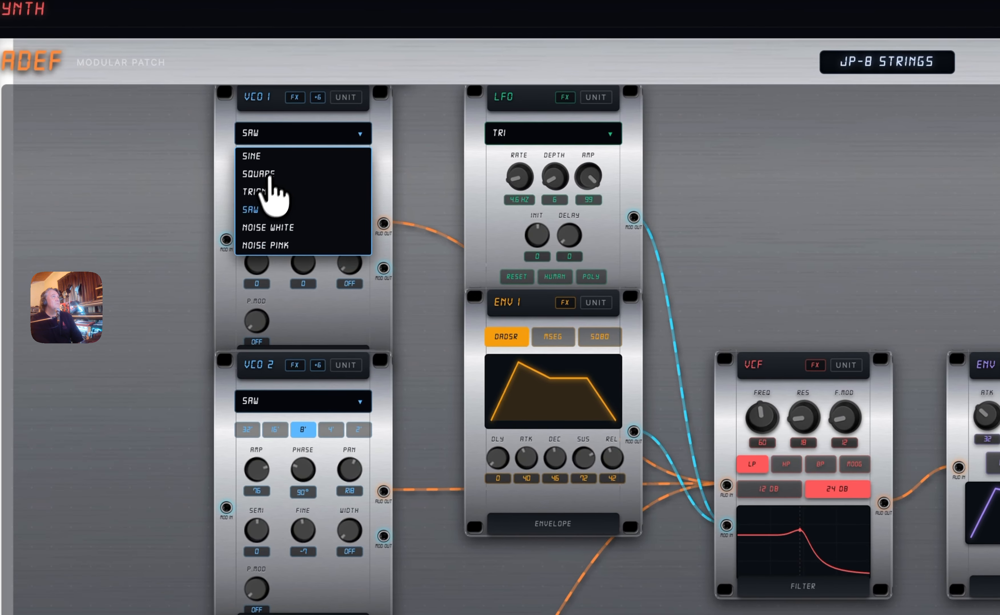
click(263, 185)
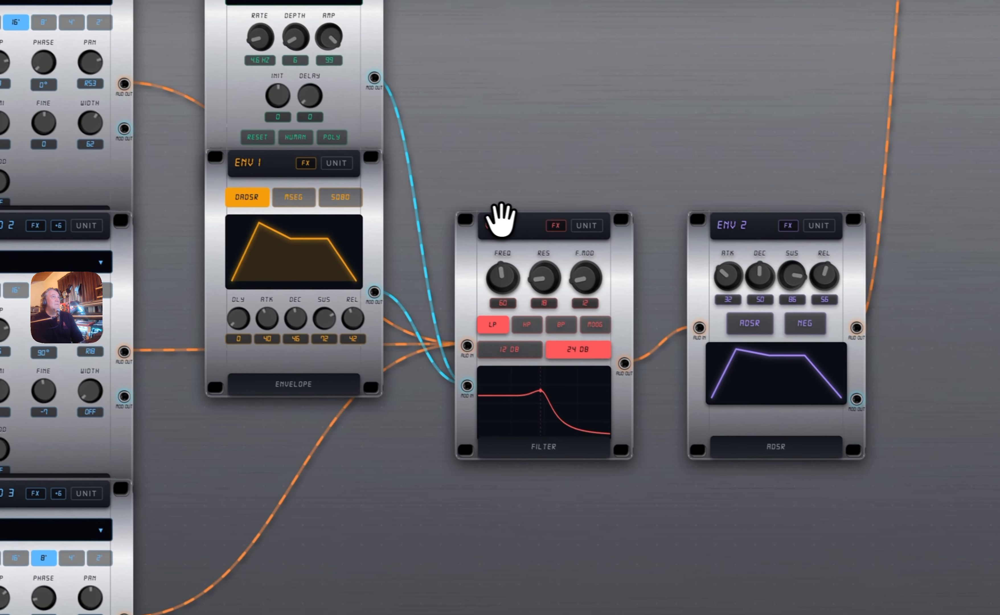
Move the VCF down and the LFO away from ENV 1, raising the filter's frequency and the LFO's depth
drag(759, 366, 772, 532)
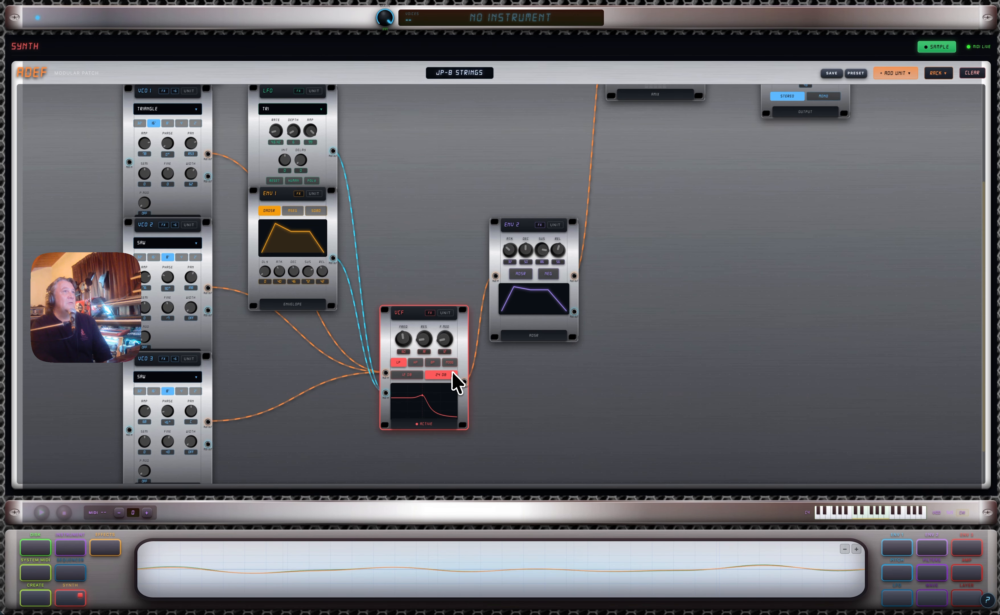
drag(403, 328, 401, 315)
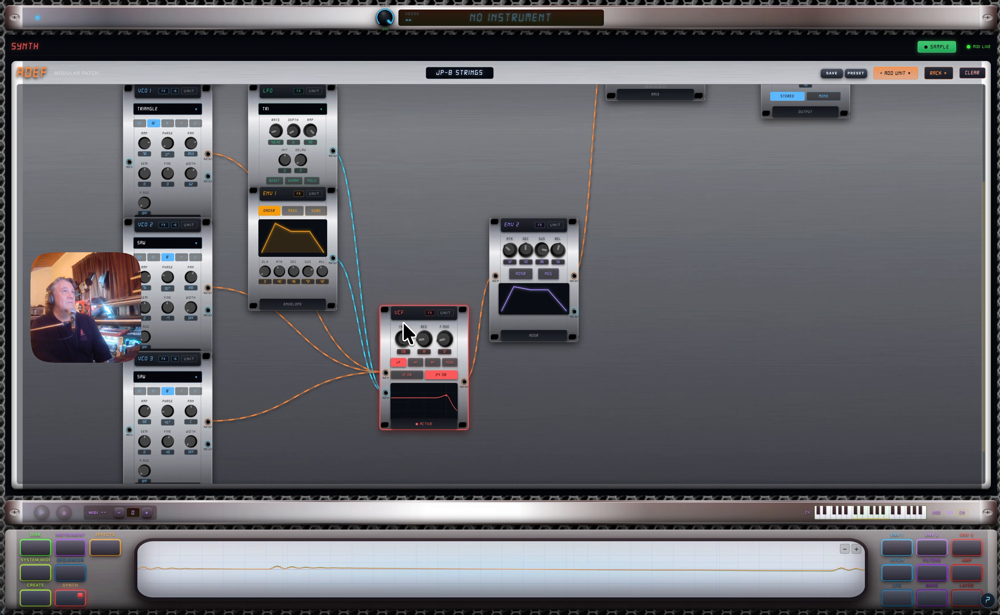
scroll(404, 335, up, 1)
drag(284, 107, 343, 117)
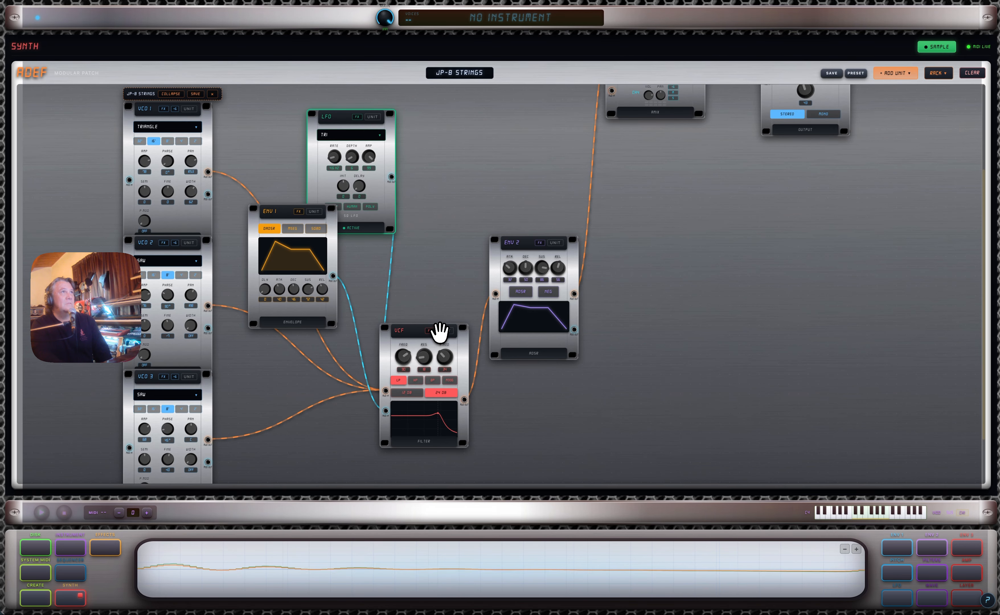
drag(347, 174, 347, 151)
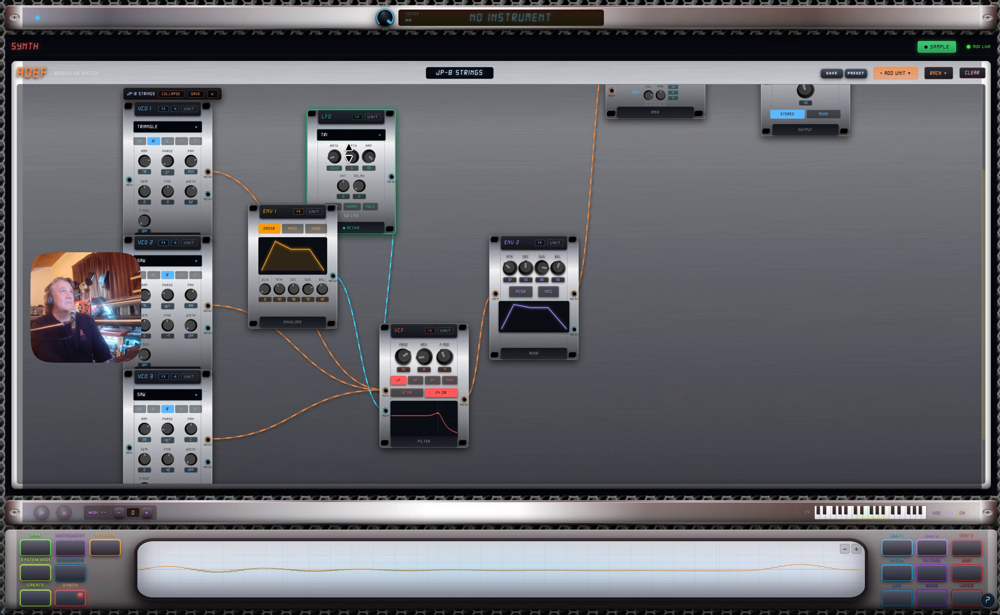
Set up a new audio sample of the synth with Stereo L+R as source channel and a rate of 44.1
scroll(348, 149, up, 1)
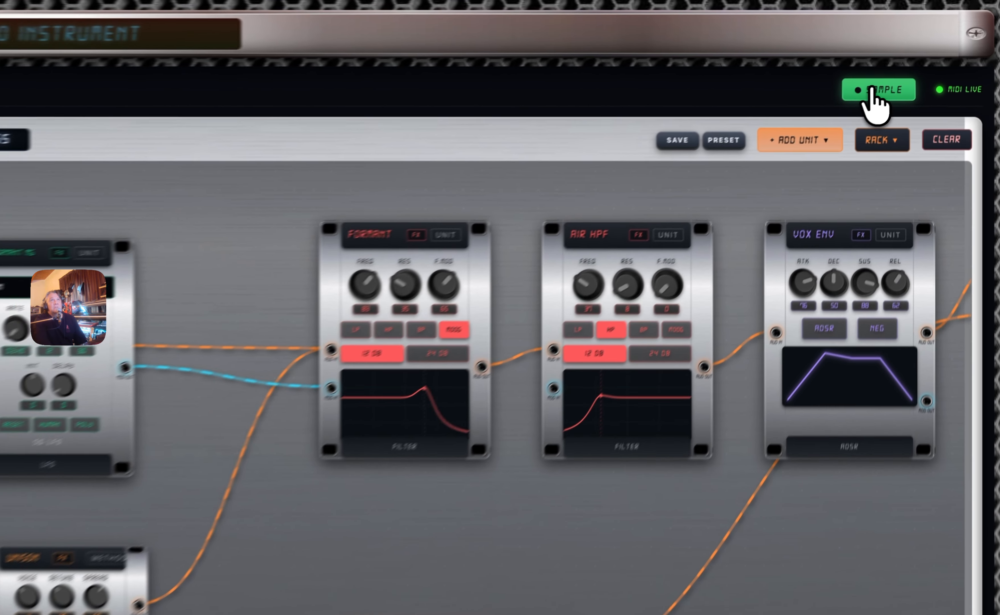
click(937, 46)
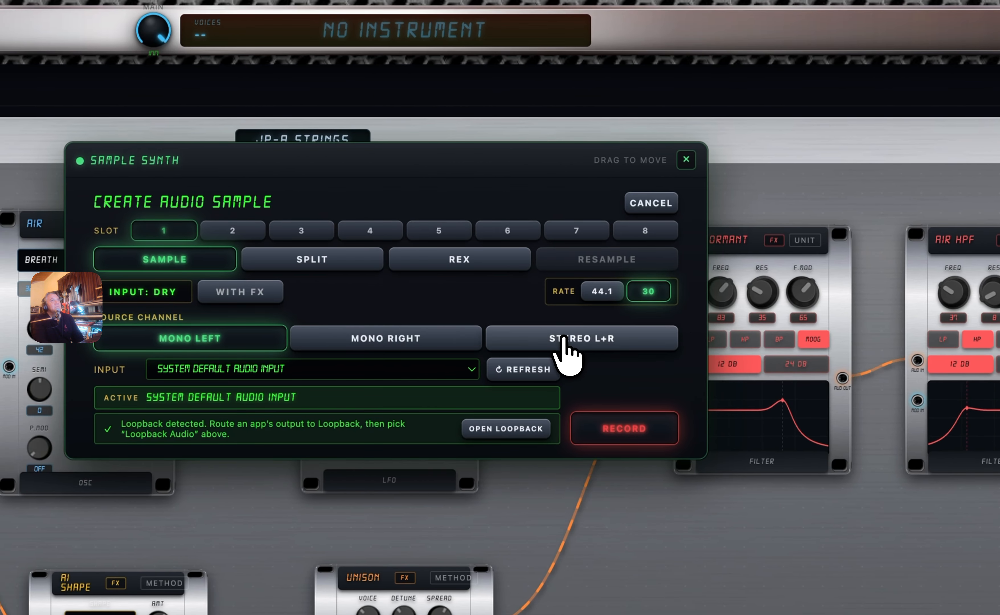
click(462, 340)
click(594, 292)
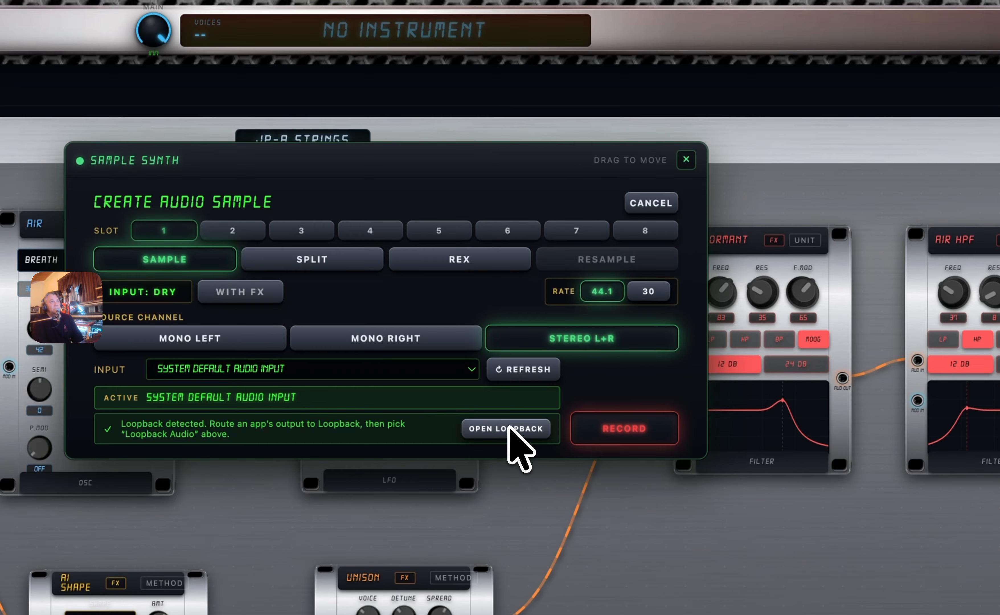
Record the synth's output as a stereo sample about 9 seconds long
click(590, 431)
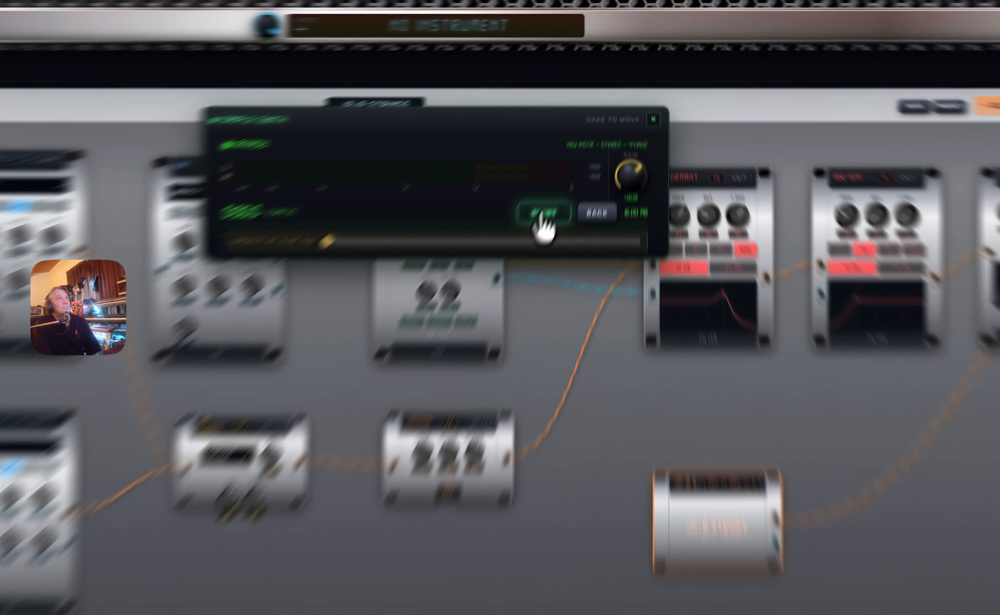
click(575, 148)
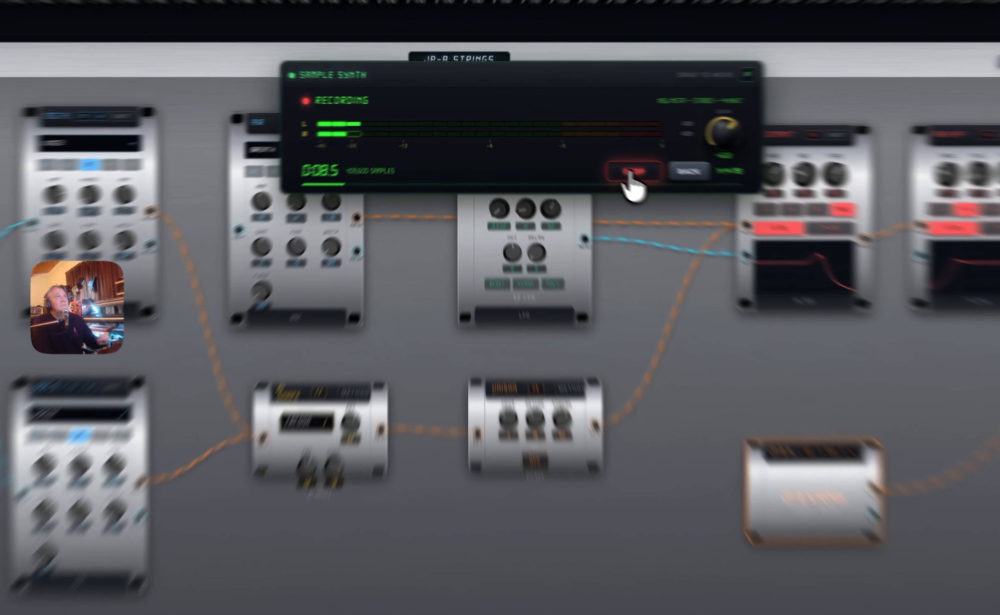
click(575, 147)
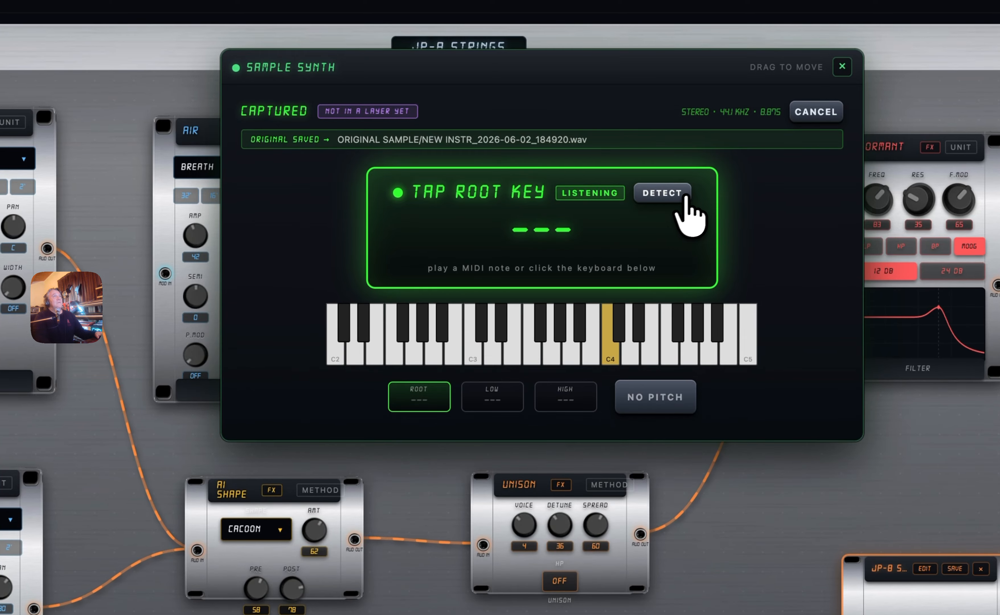
Set the sample's zone to root C4, low C2 and high C5, and truncate the quiet lead-in before the sound
click(608, 349)
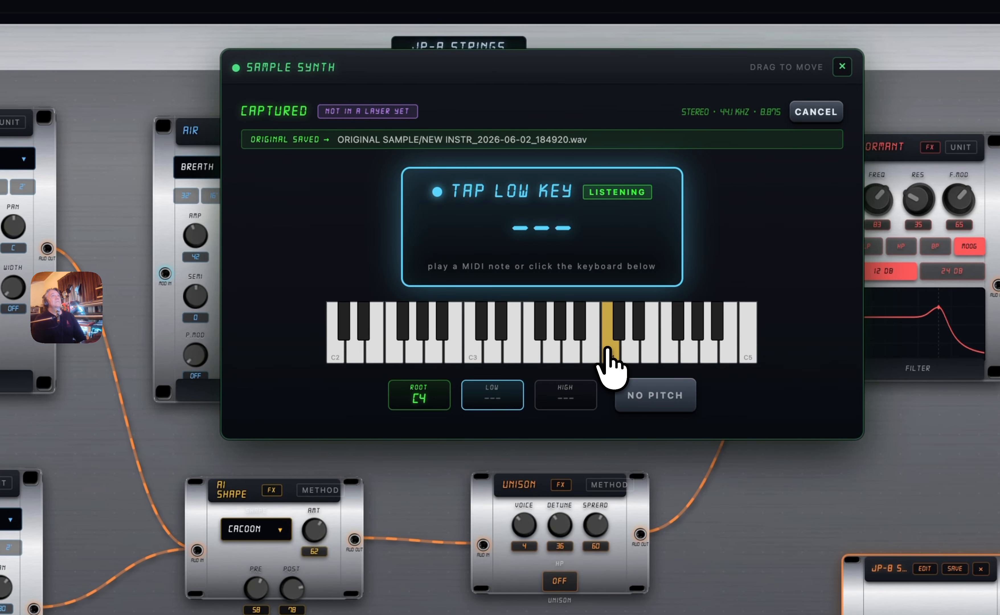
click(335, 349)
click(749, 349)
mouse_move(255, 202)
mouse_down()
mouse_move(326, 203)
mouse_move(306, 210)
mouse_up()
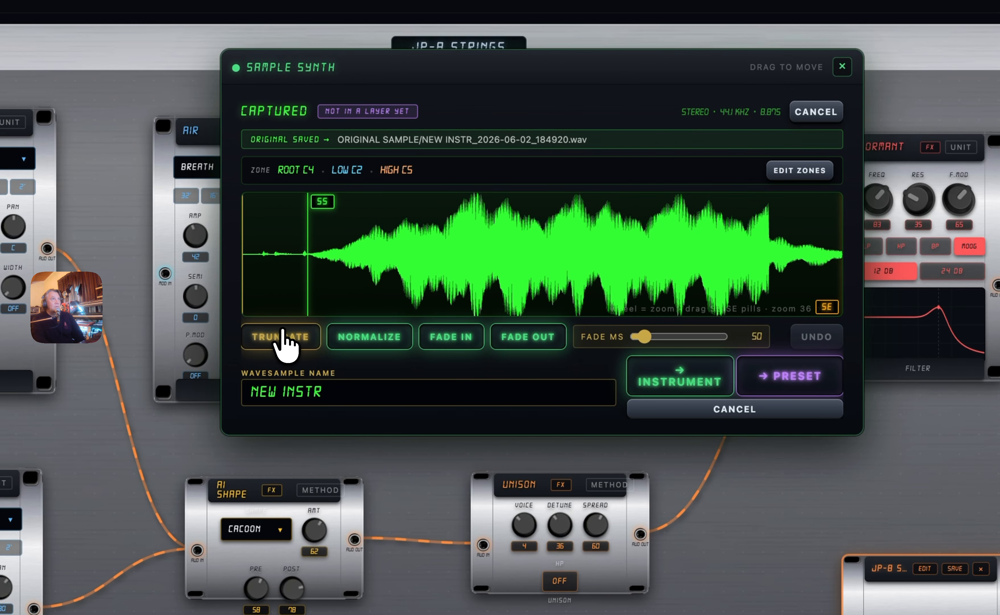
click(283, 338)
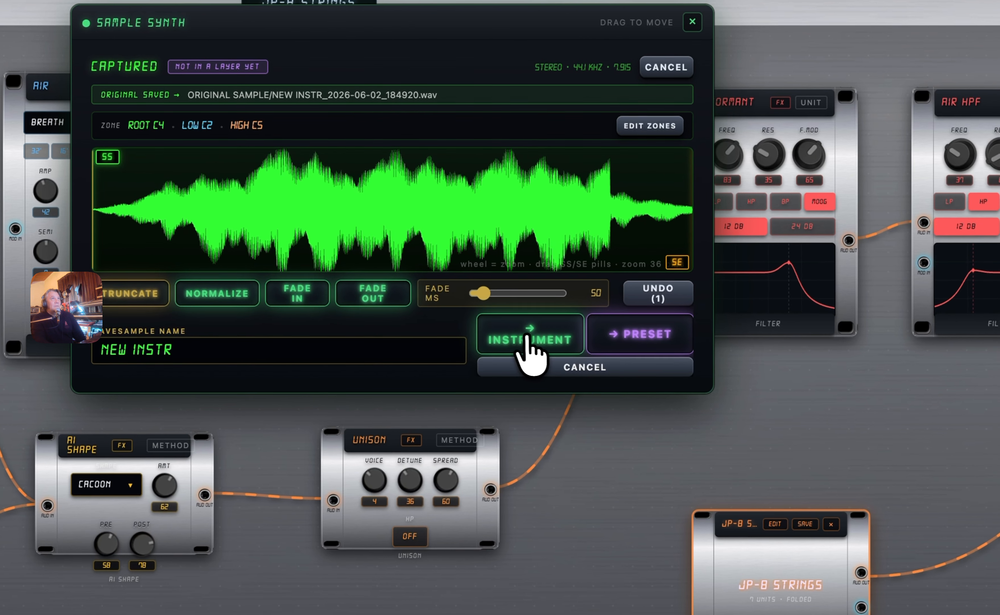
Make the sample an instrument named BRRR and commit it to layers 1 and 2
click(530, 350)
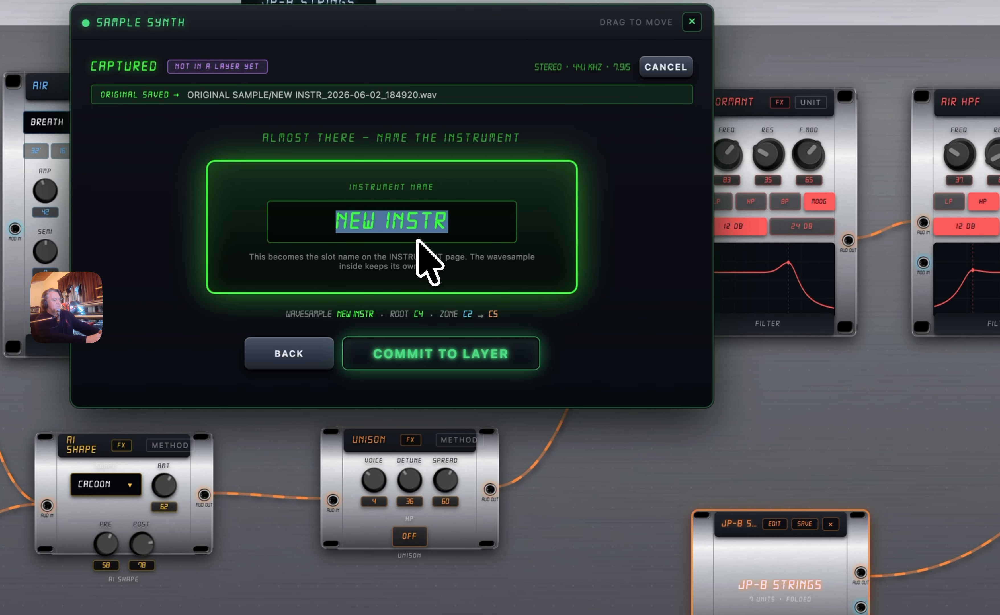
text(BRRR)
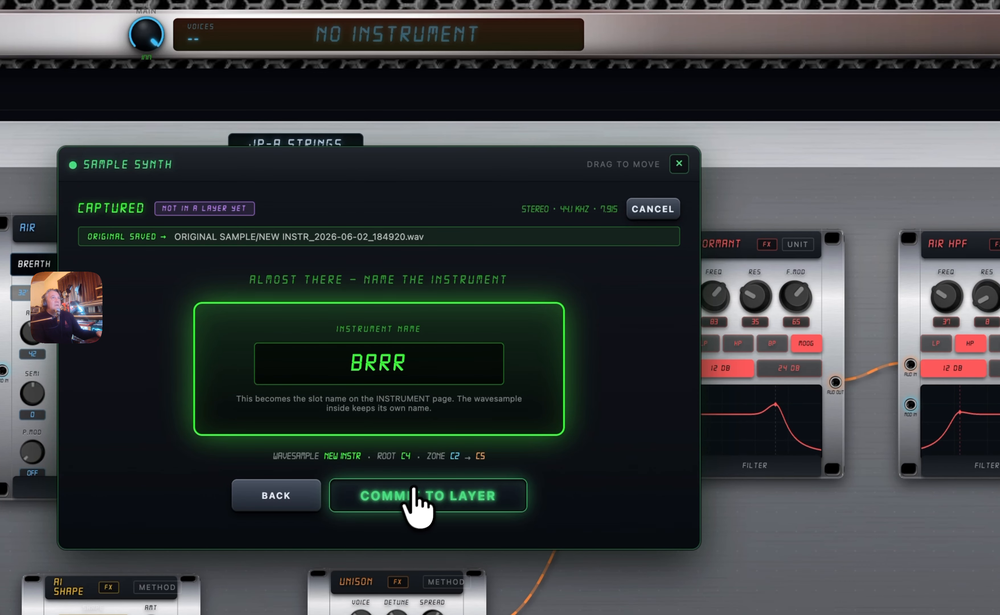
click(417, 511)
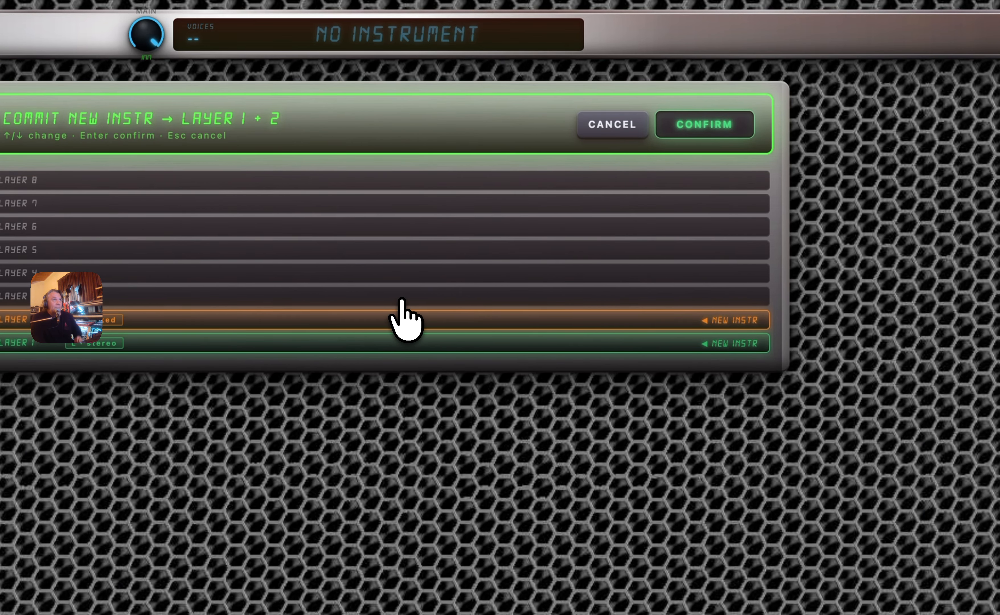
click(706, 124)
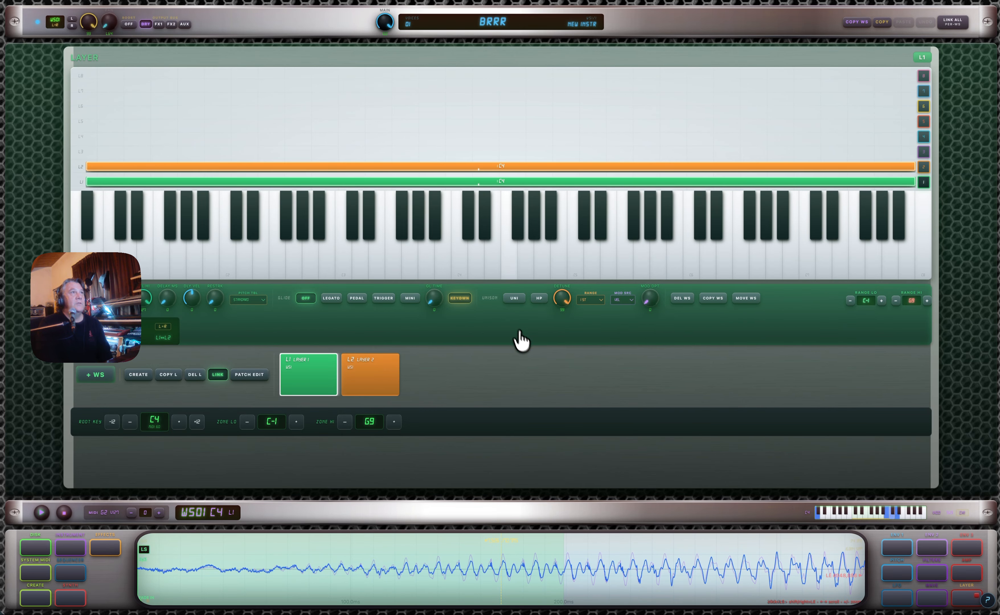
Apply the Pad preset to BRRR's amplifier envelope and raise its last time value
click(969, 548)
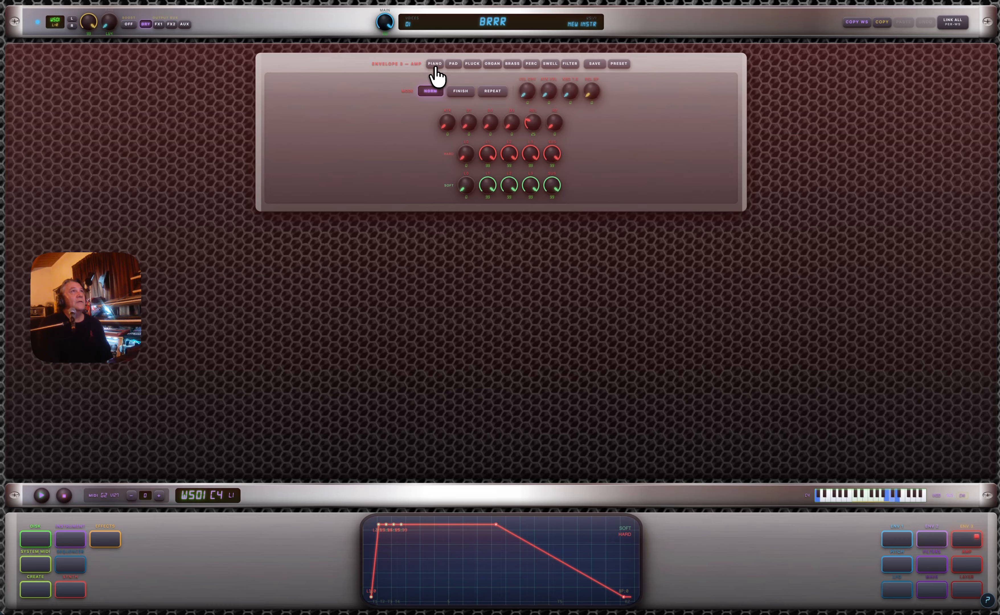
click(454, 63)
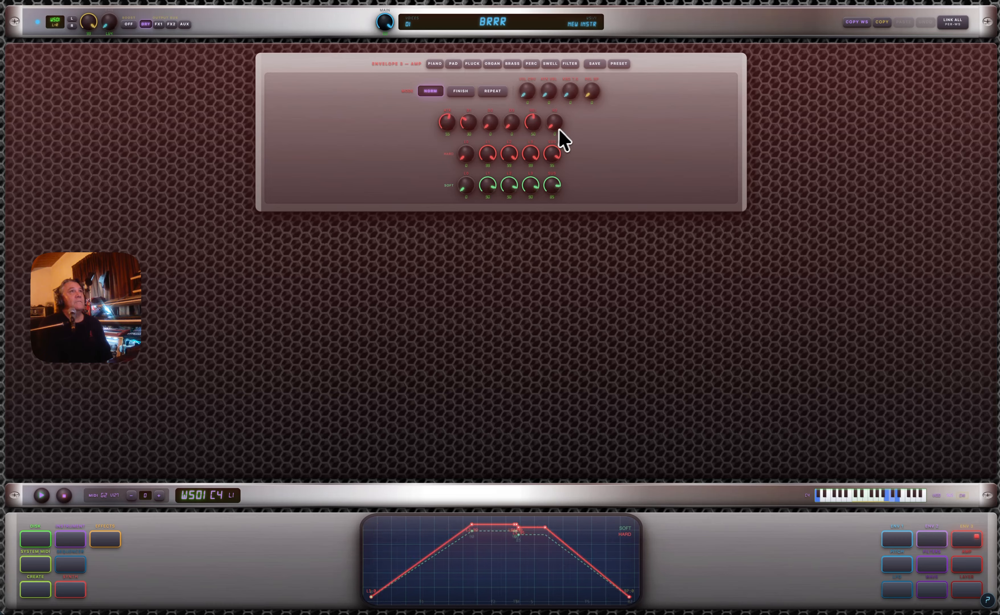
drag(551, 107, 550, 91)
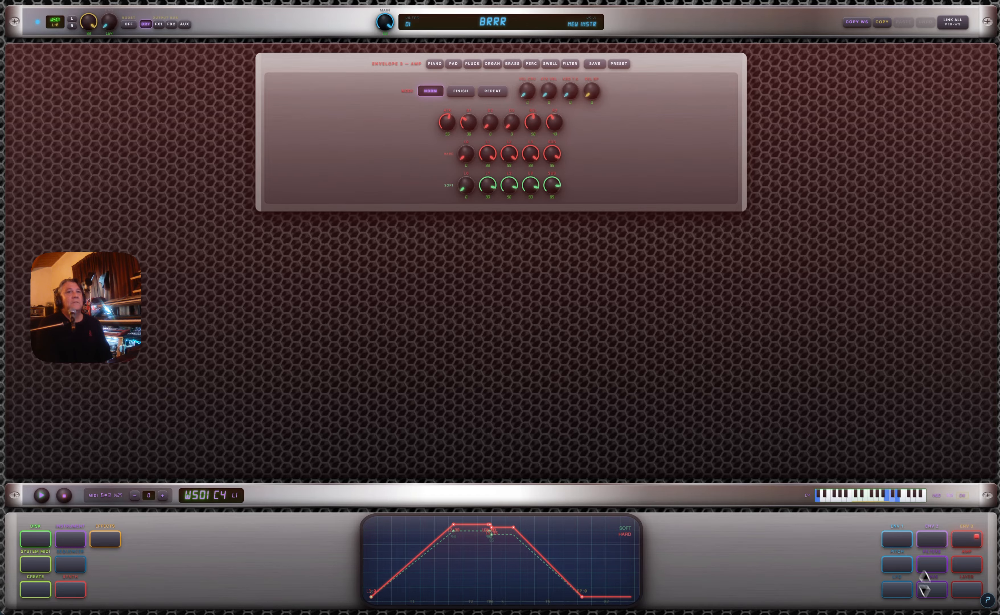
Open BRRR's wavesample for editing and set the loop start slightly past the middle of the waveform
click(960, 590)
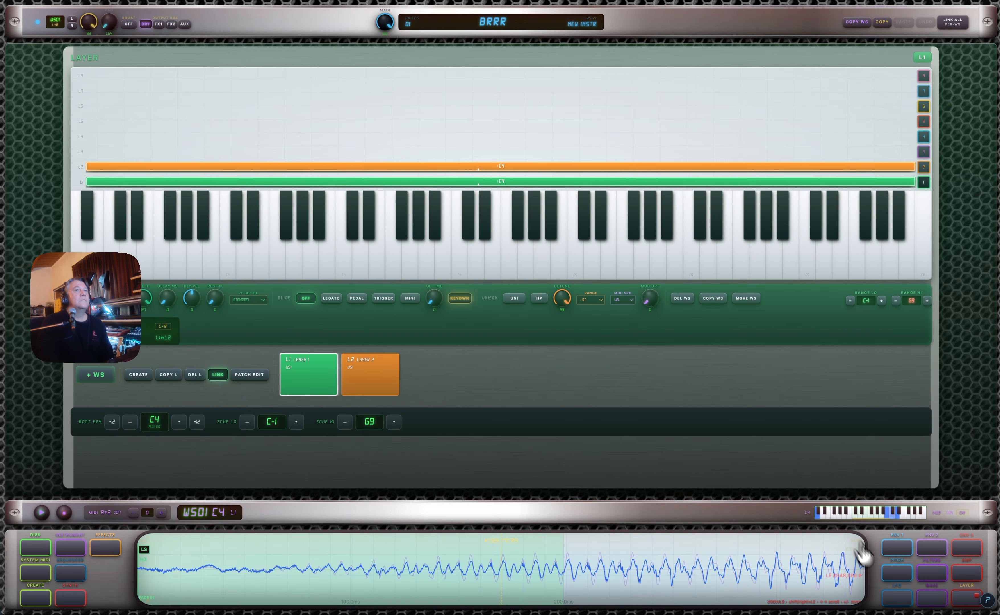
click(931, 605)
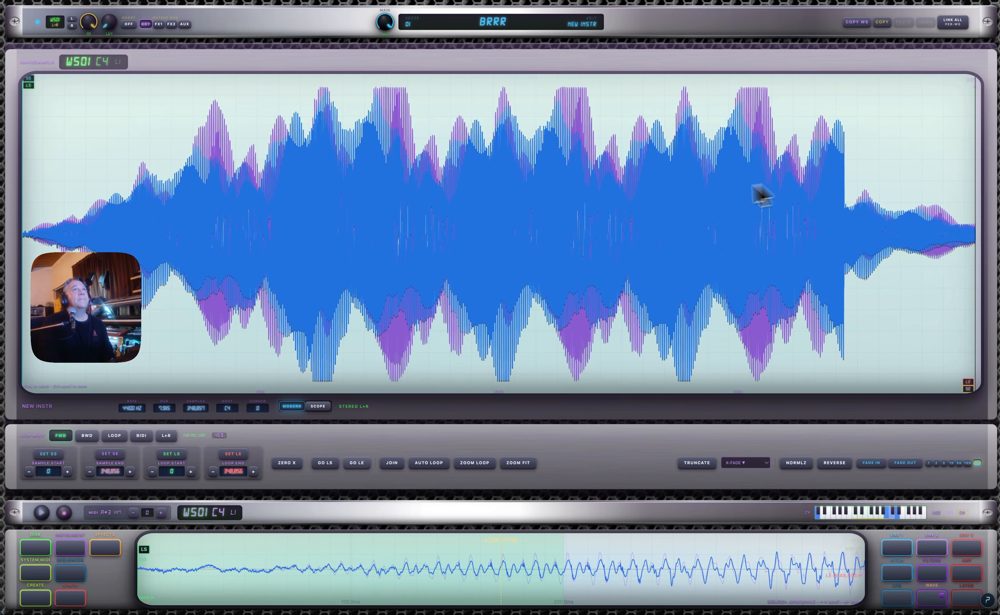
click(564, 162)
click(171, 454)
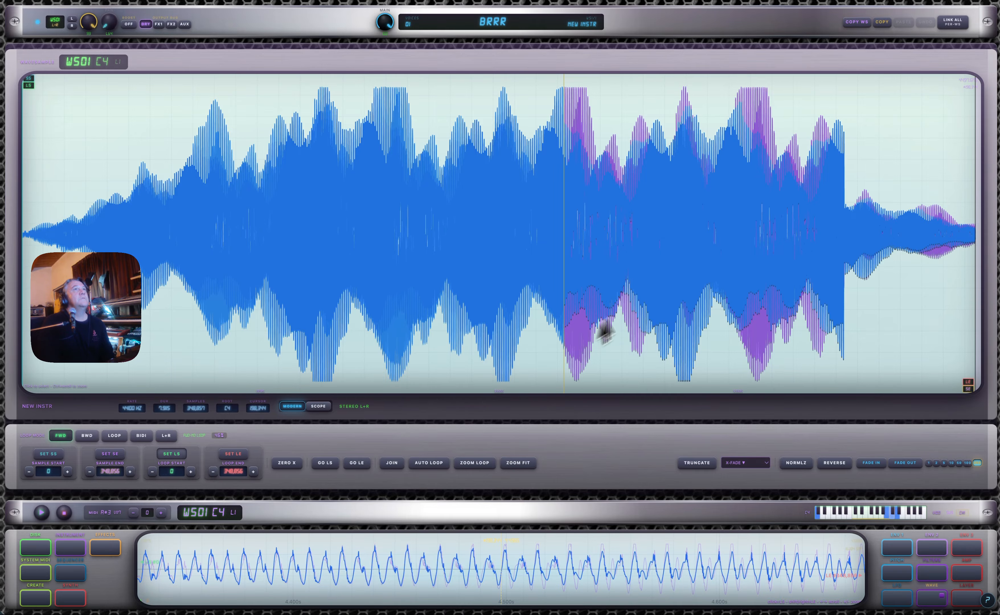
Set the wavesample's loop end at sample 264,295, on a peak boundary about three quarters through the waveform
click(751, 164)
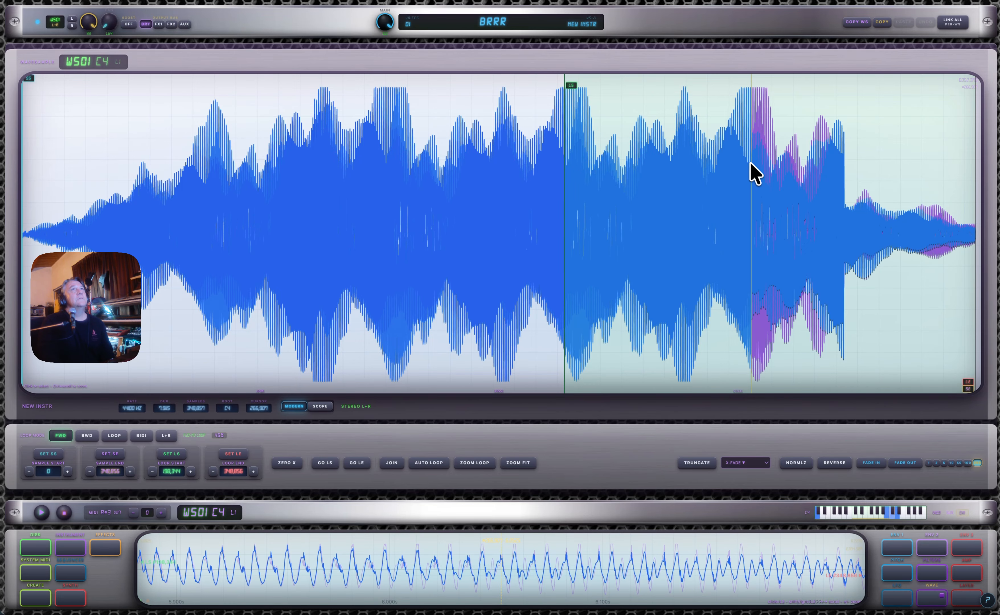
click(745, 158)
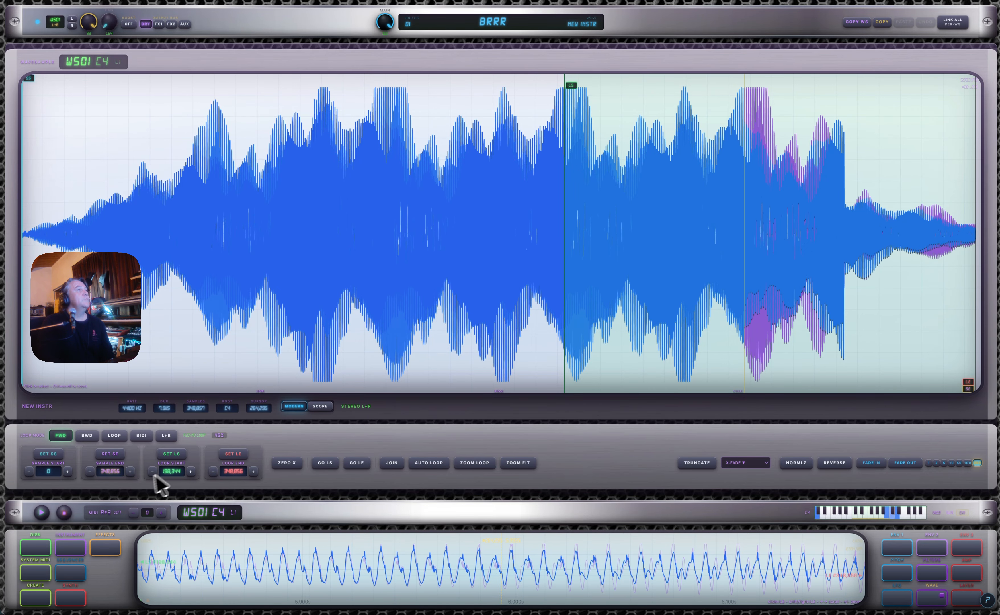
click(229, 455)
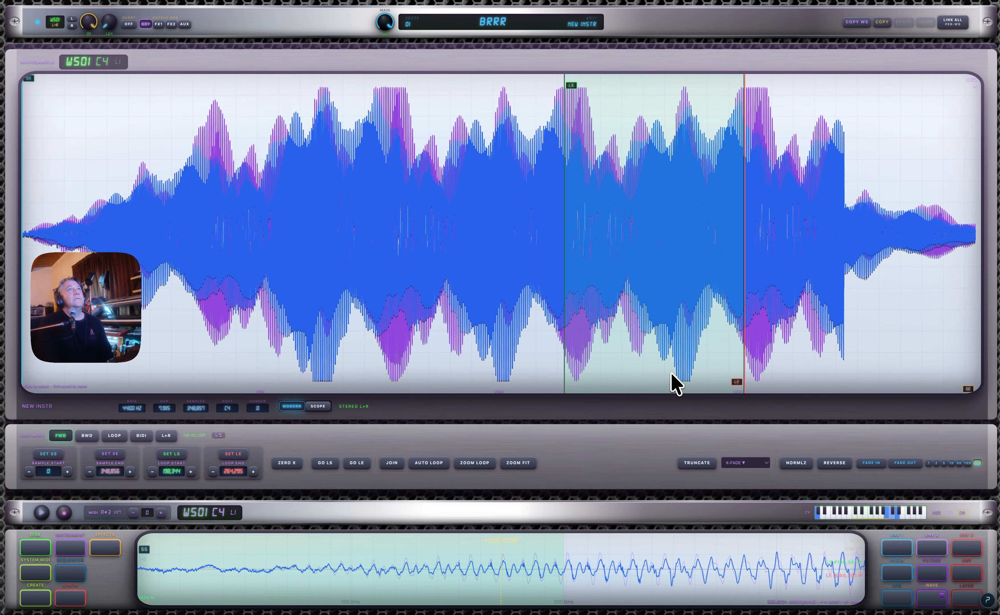
Inspect the loop join and fine-tune the loop start to 198,535 and the loop end to 264,286
click(386, 464)
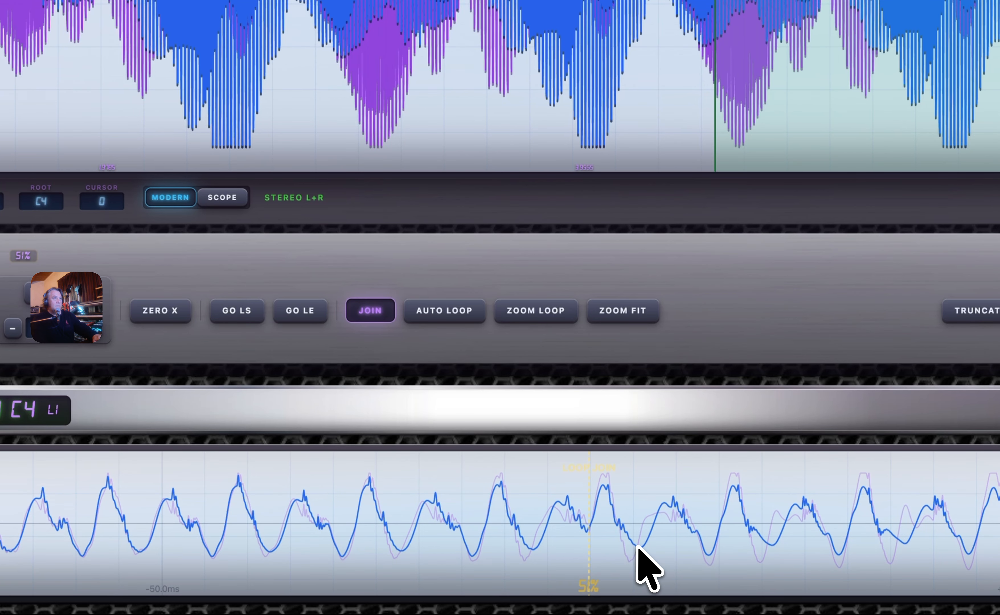
scroll(641, 564, up, 5)
scroll(637, 544, down, 5)
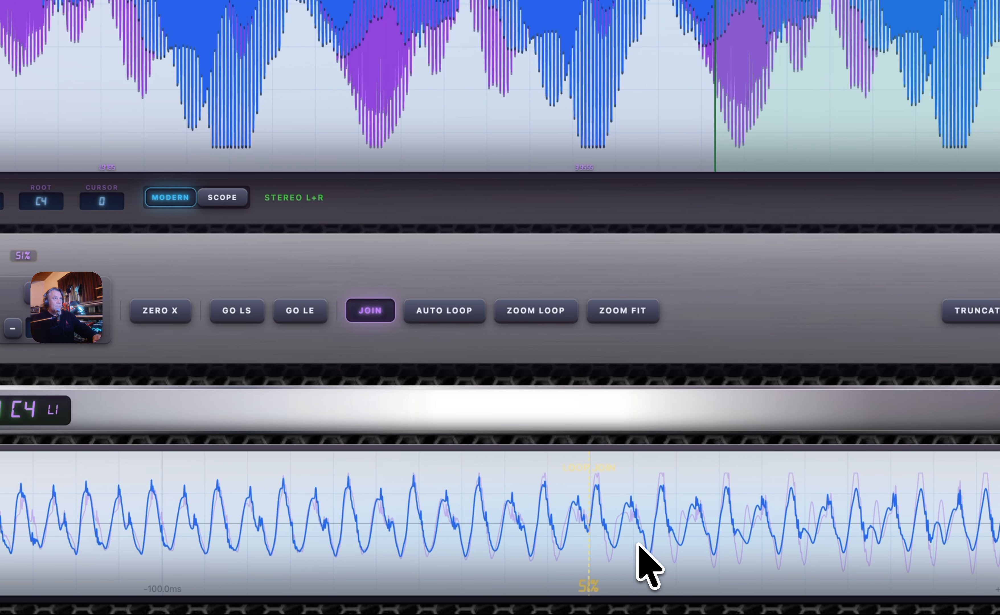
scroll(640, 551, up, 5)
scroll(640, 559, down, 2)
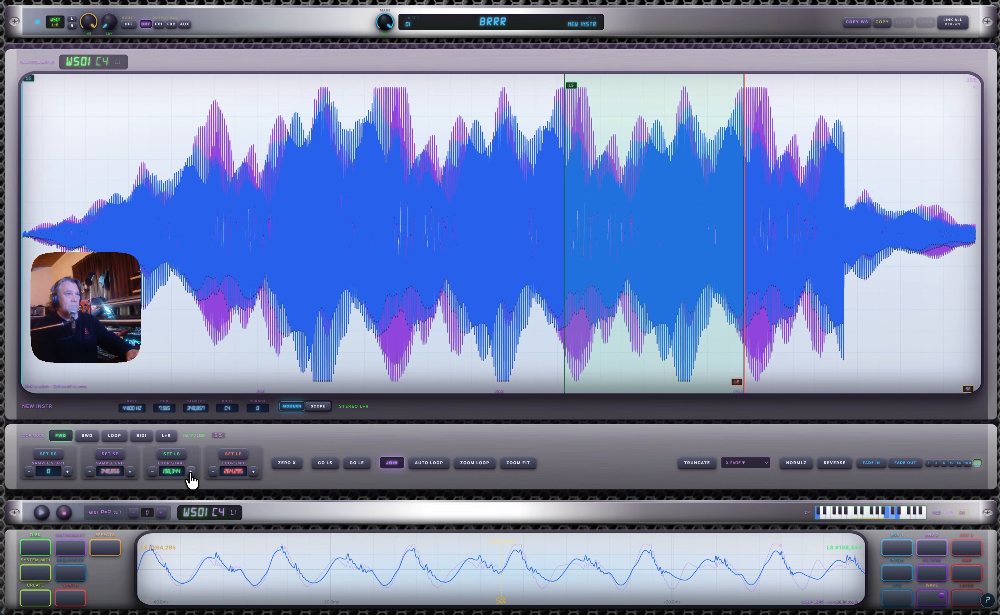
click(190, 472)
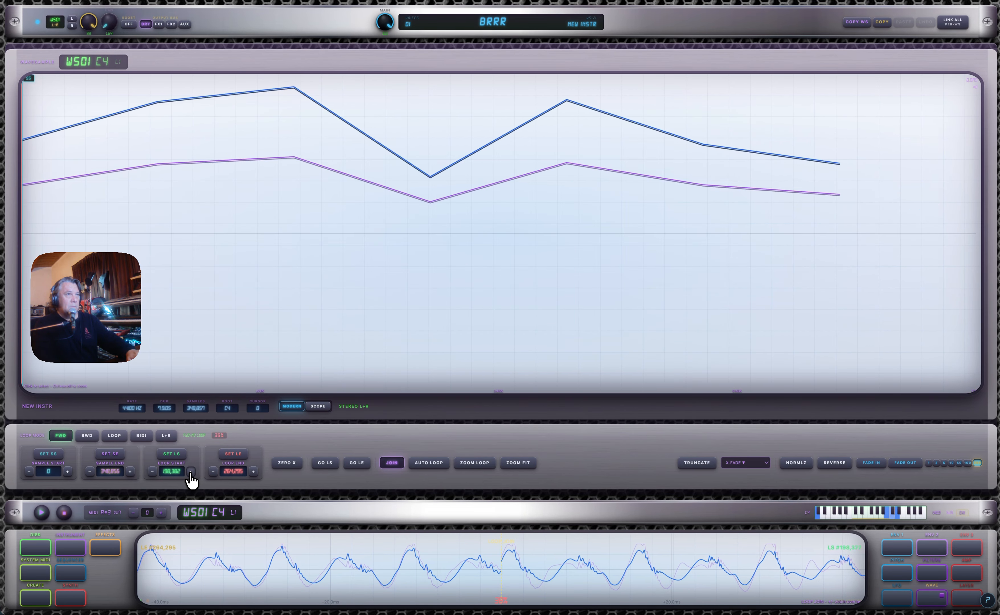
click(191, 472)
click(213, 472)
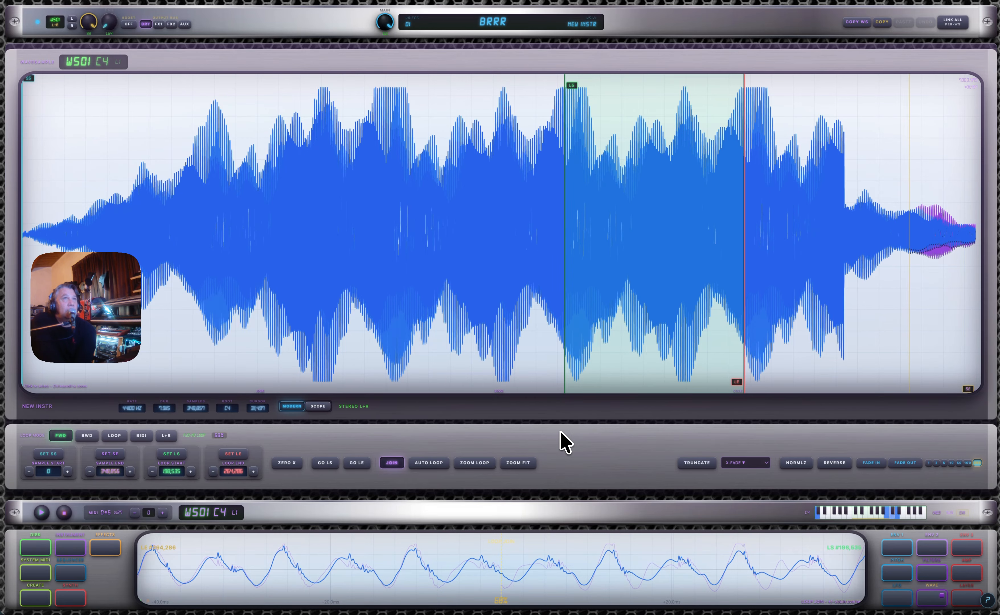
Set the wavesample to forward Loop playback, with crossfade-in at 26 and a raised crossfade-out
click(113, 436)
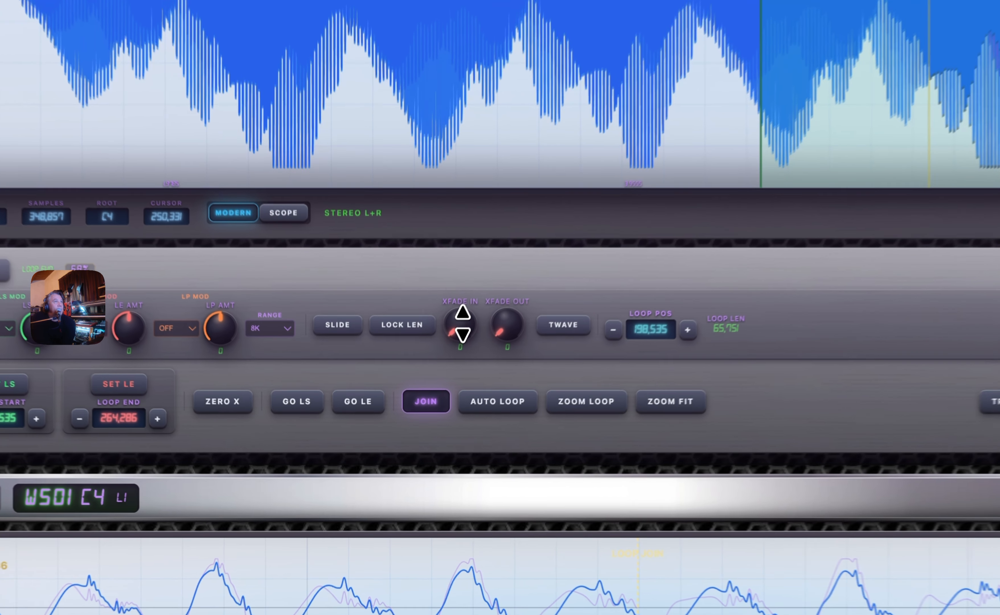
drag(410, 423, 406, 401)
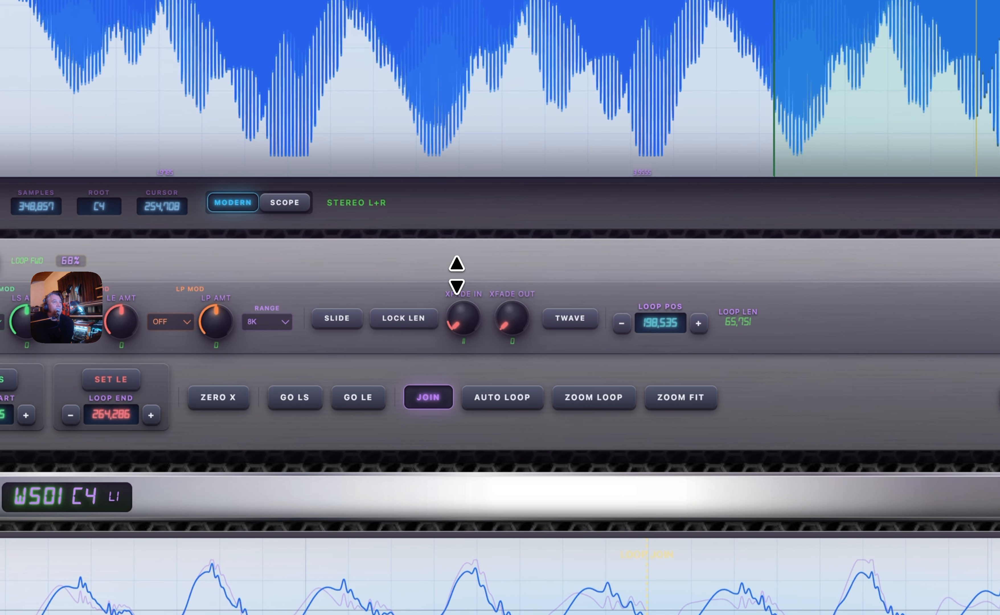
drag(456, 275, 458, 266)
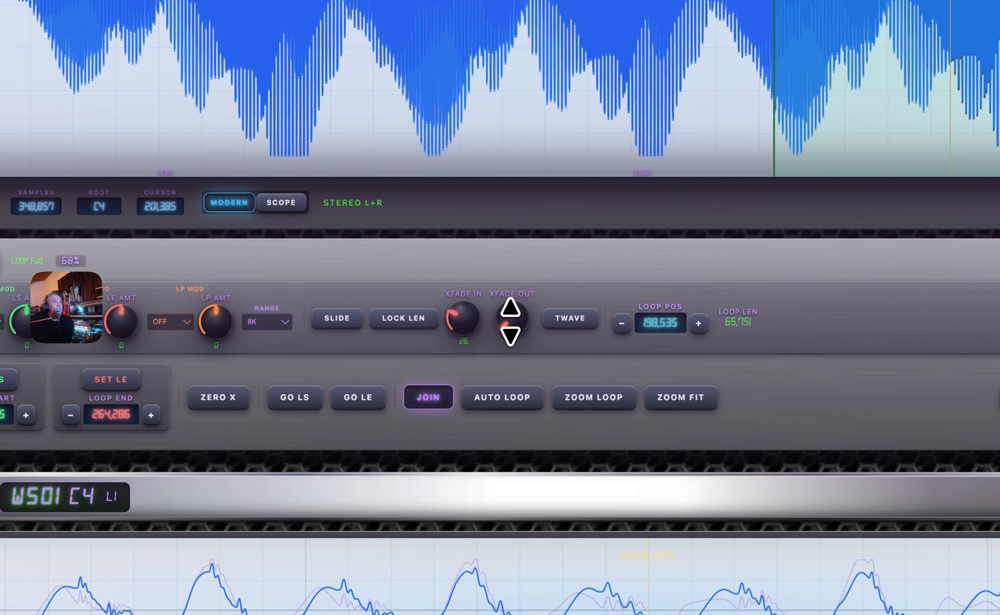
drag(510, 322, 495, 275)
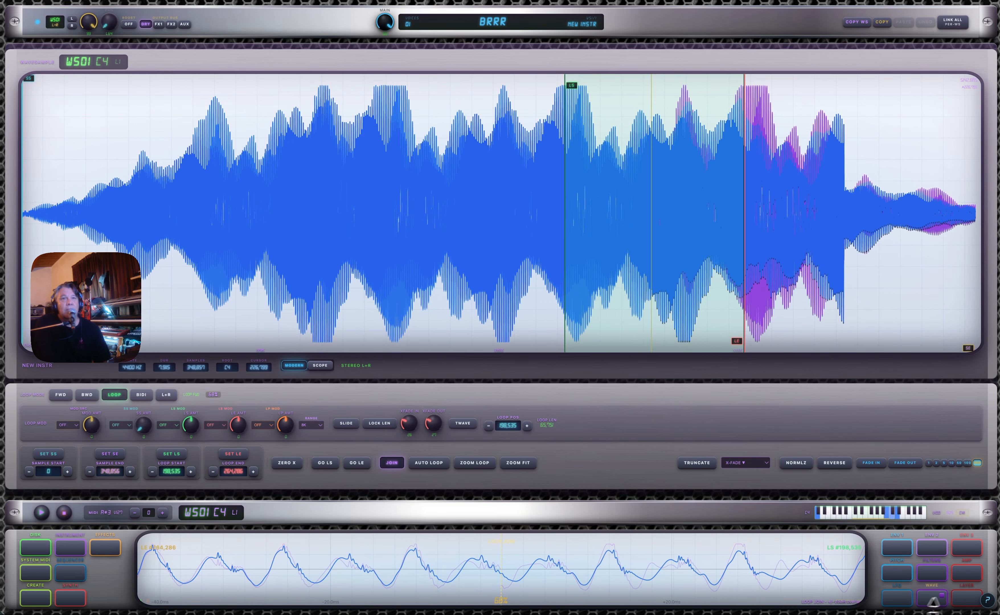
Lower the FC1 filter cutoff, modulate it from the LFO by 48, and raise the LFO's depth
click(962, 604)
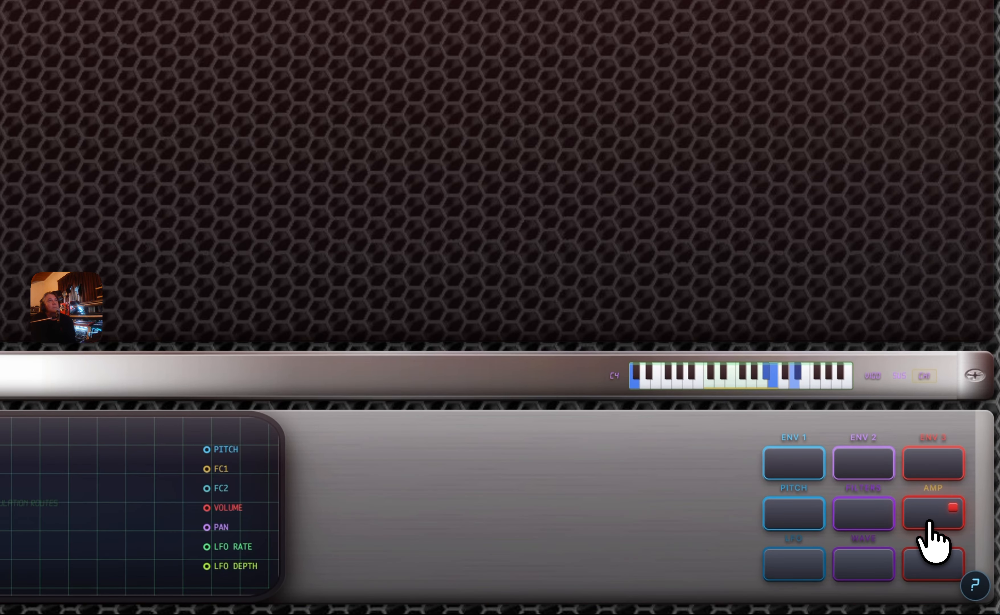
click(929, 523)
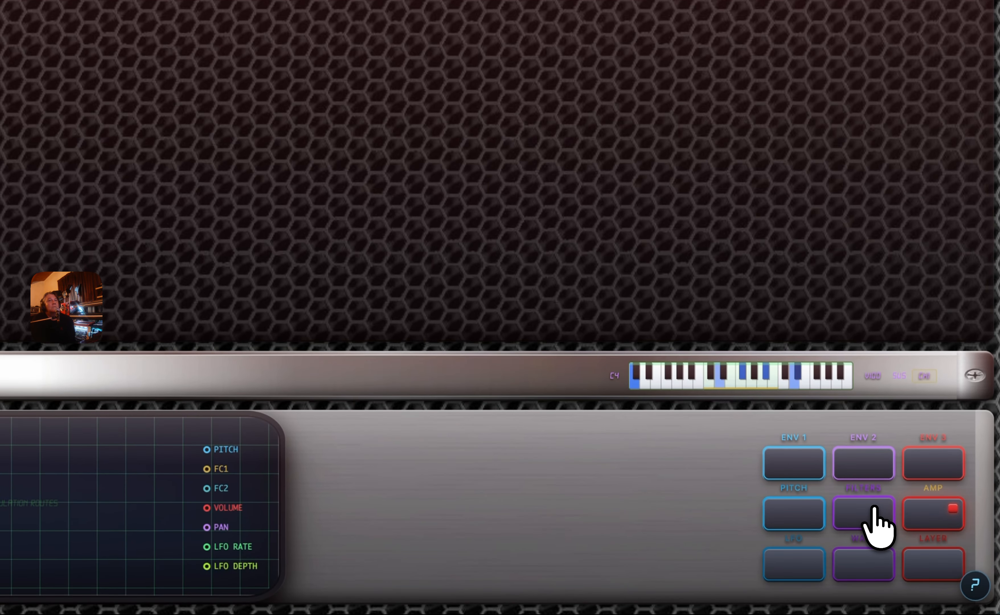
click(873, 509)
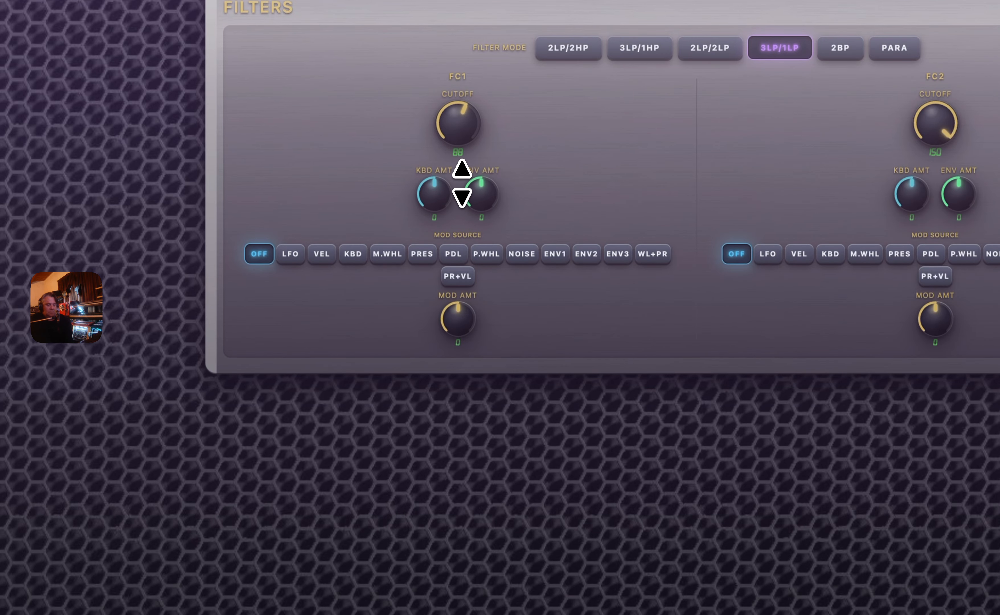
click(287, 256)
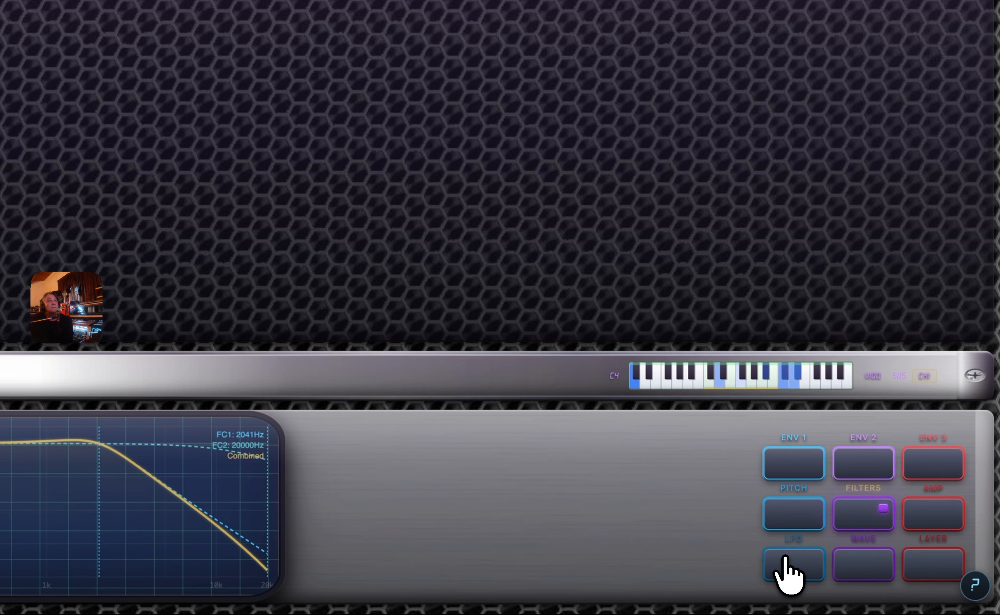
click(785, 563)
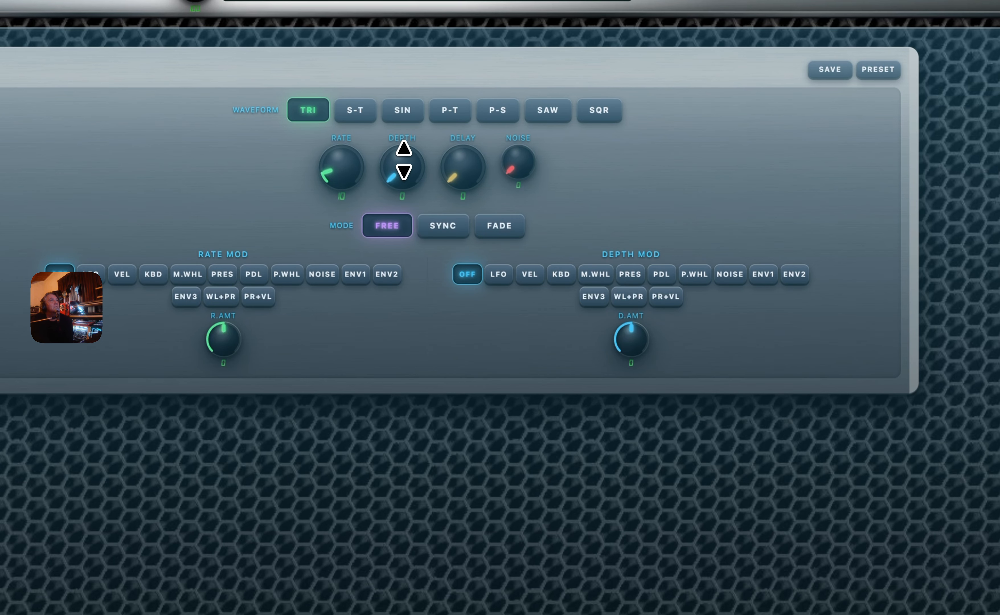
drag(395, 125, 394, 107)
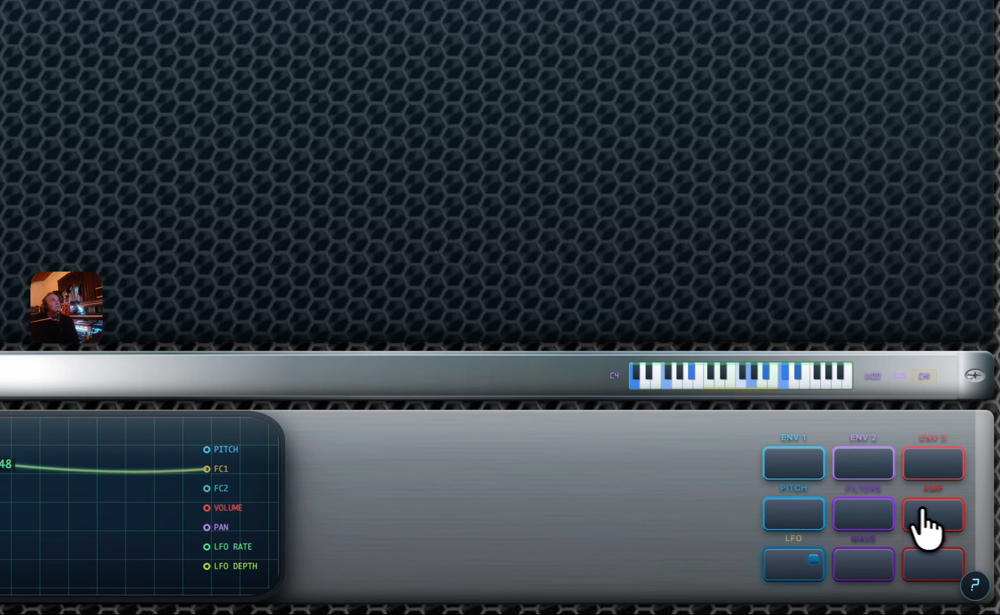
Route BRRR to the FX1 bus and make its reverb a Hall with level 84 and a lower mix
click(923, 511)
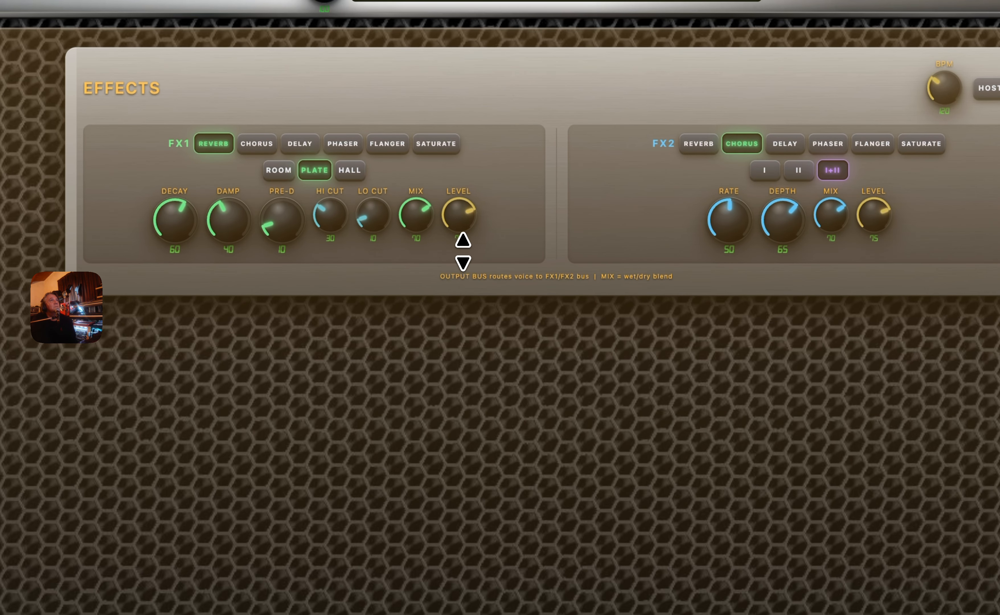
drag(455, 199, 454, 191)
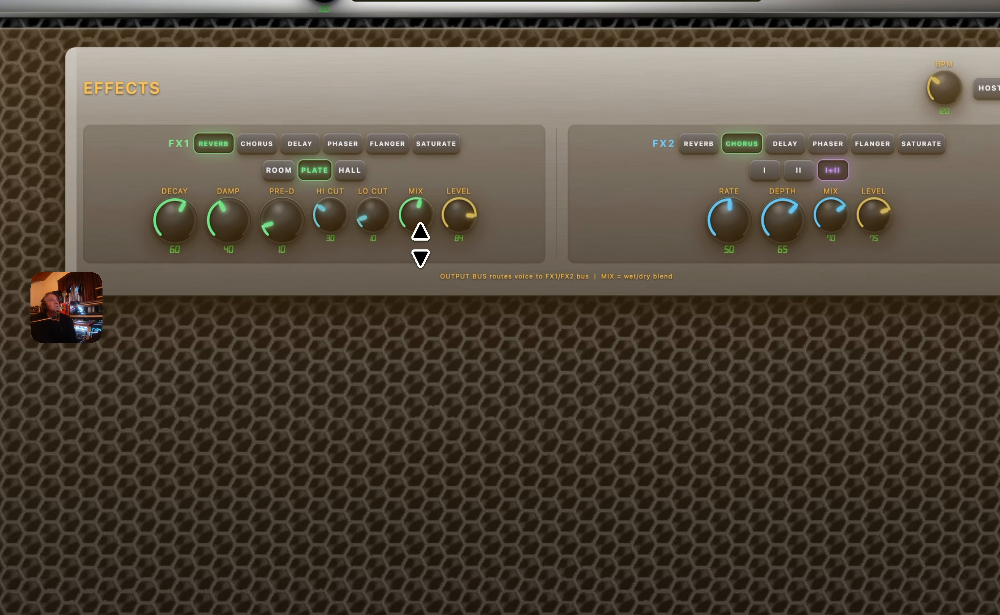
click(345, 169)
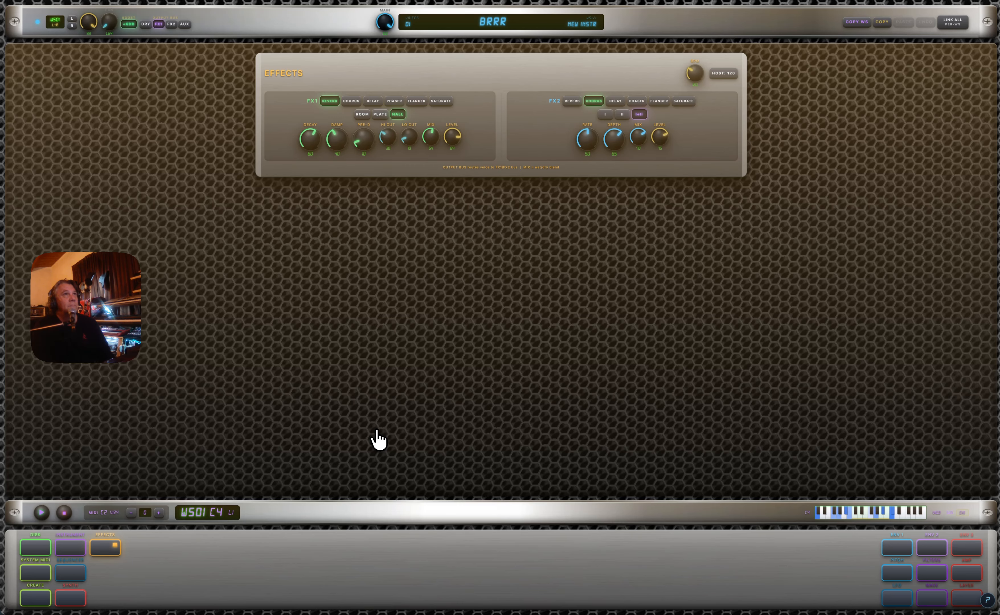
Save the instrument as BRRR PAD in the ERX10 FILES folder
click(70, 549)
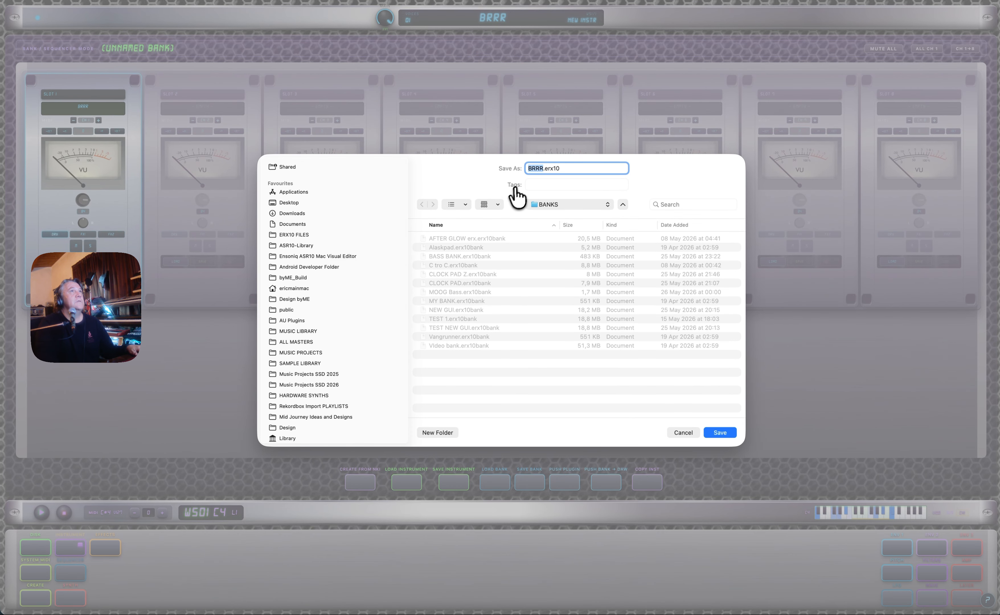
click(547, 214)
click(543, 216)
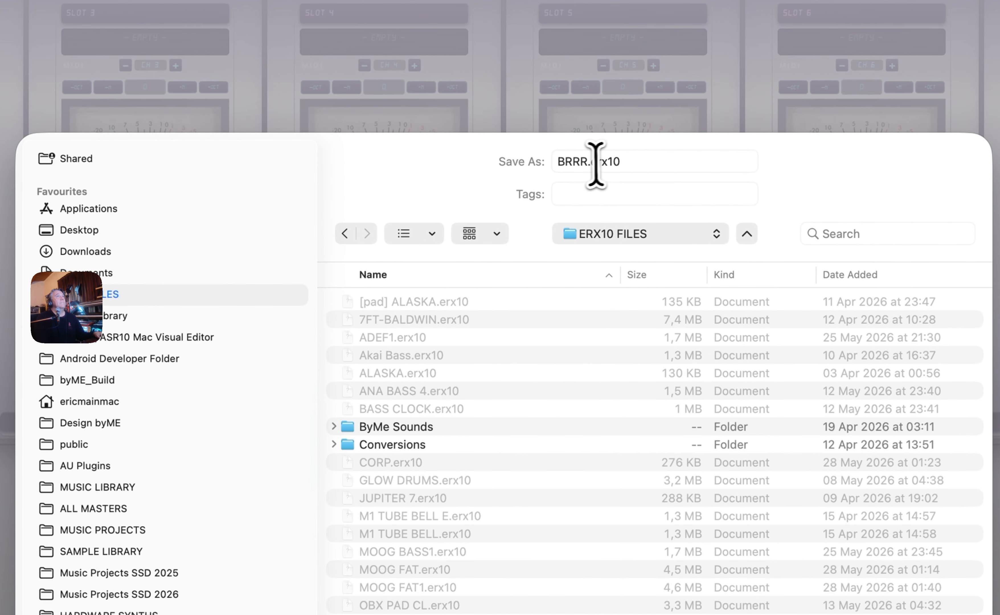
click(586, 163)
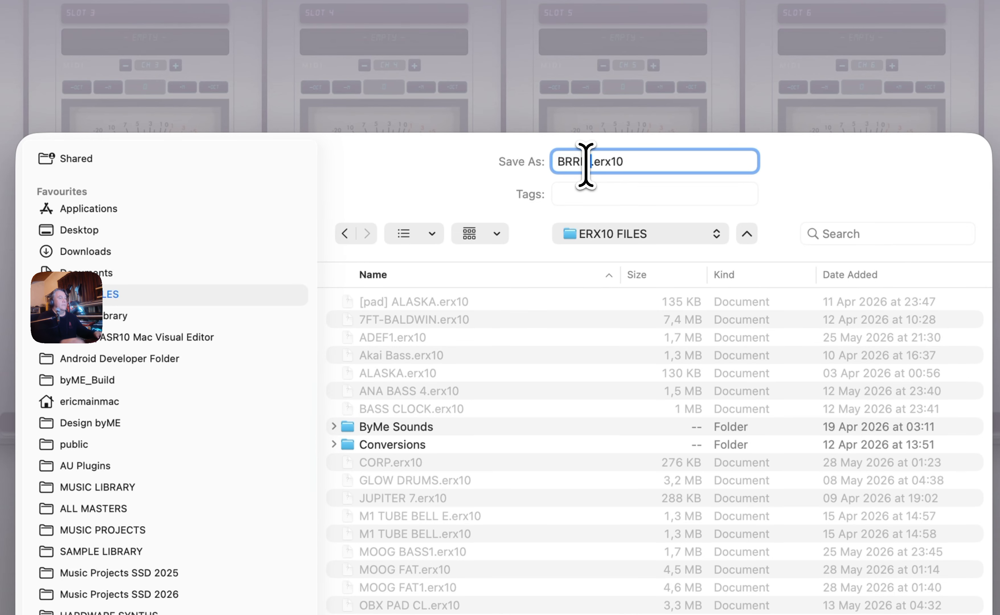
text(PAD)
key(Return)
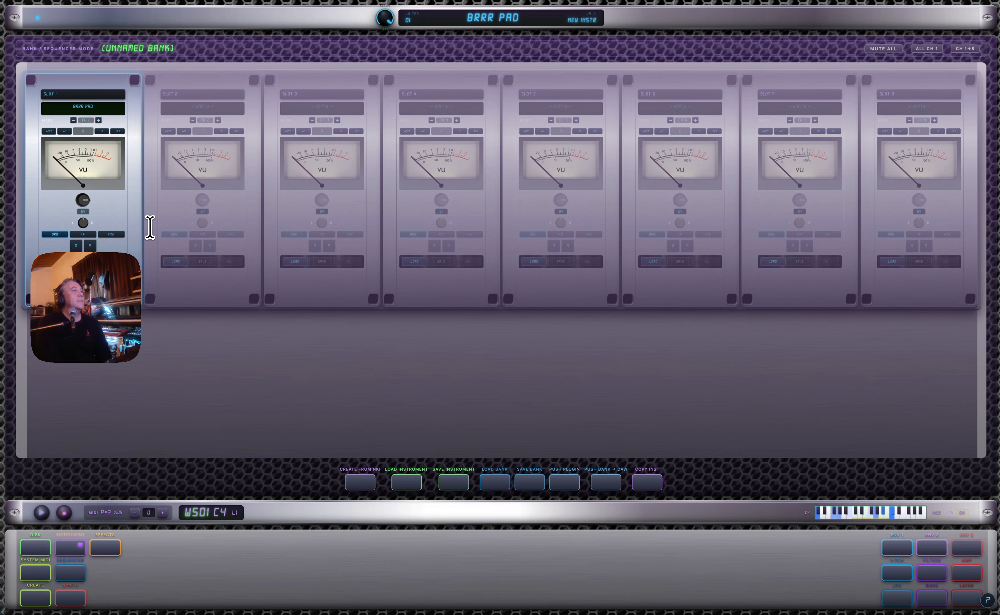
Clear the ADEF synth's modular patch without saving it
click(63, 603)
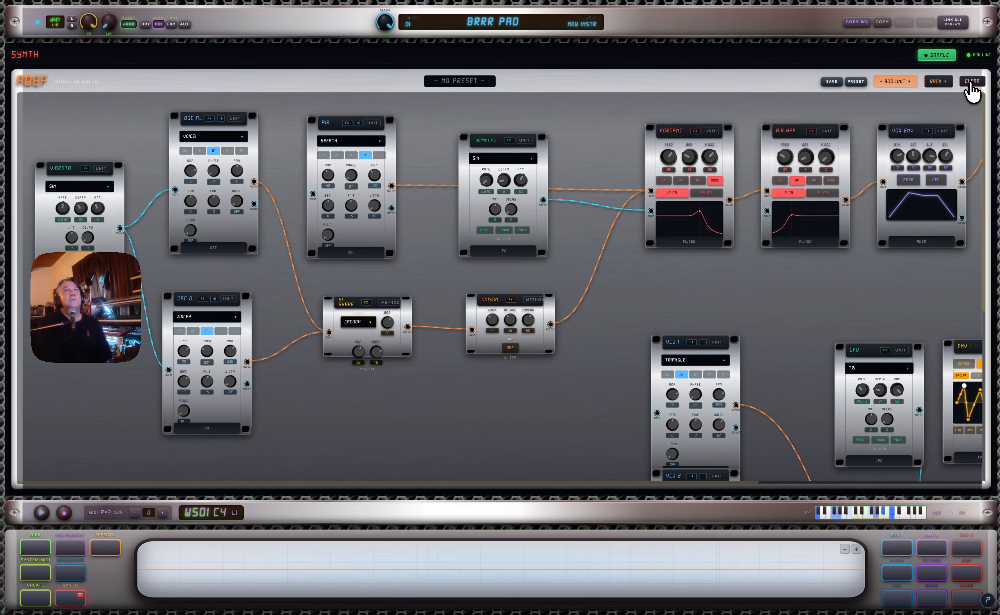
click(971, 82)
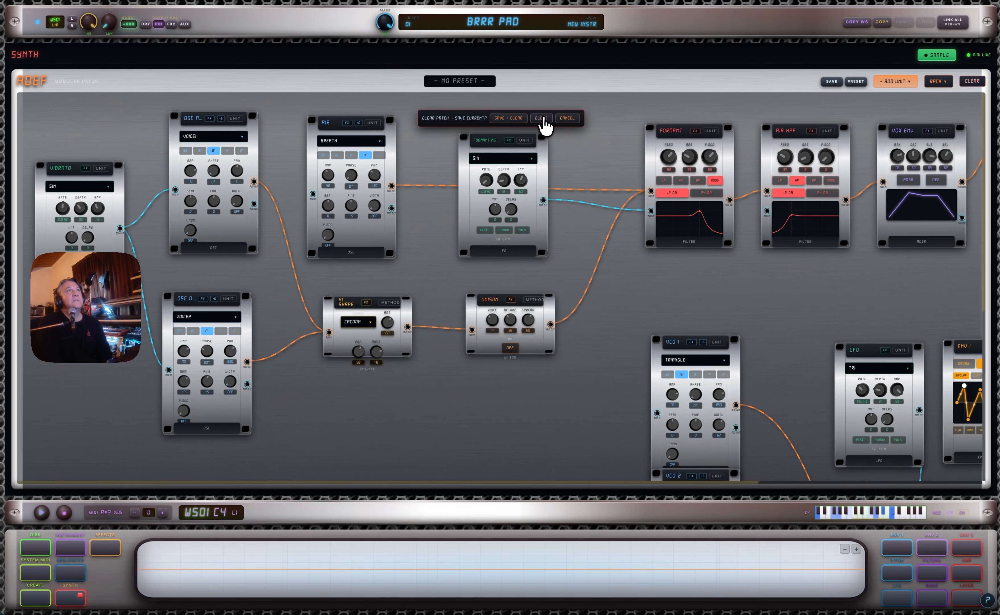
click(541, 118)
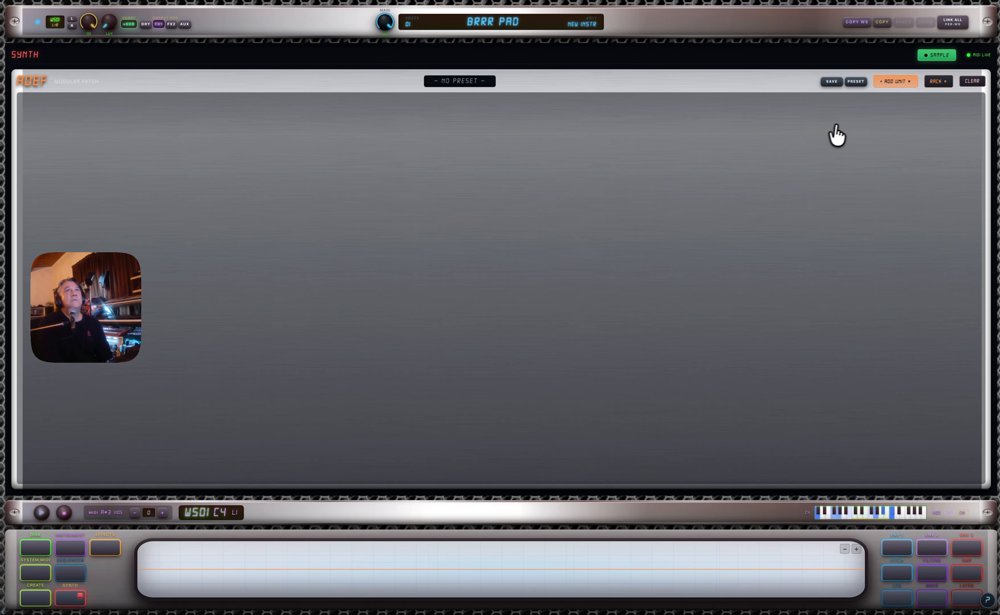
Load the DMX GM RACK into the empty patch and expand it to show its drum units
click(937, 82)
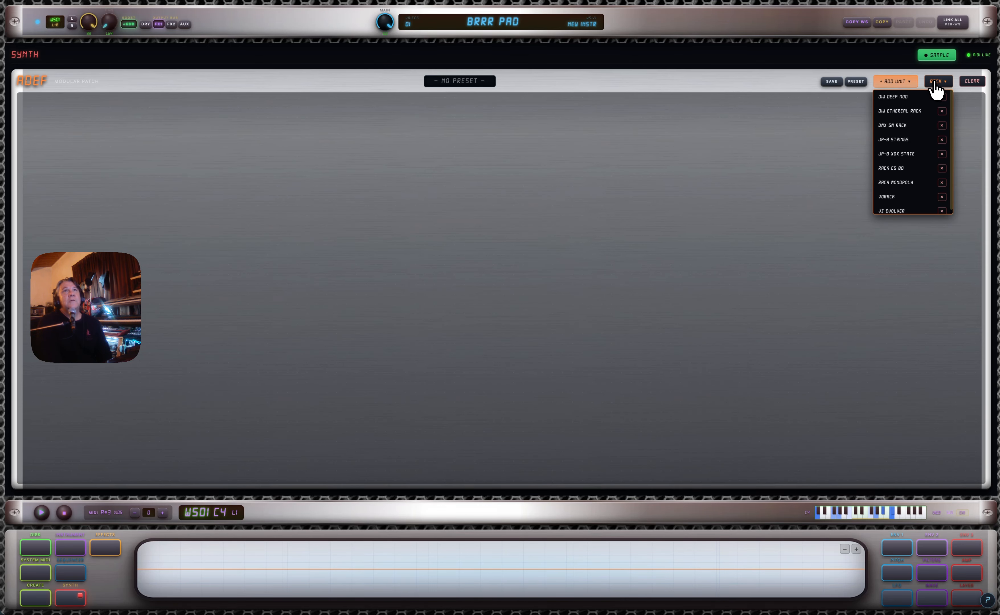
click(895, 125)
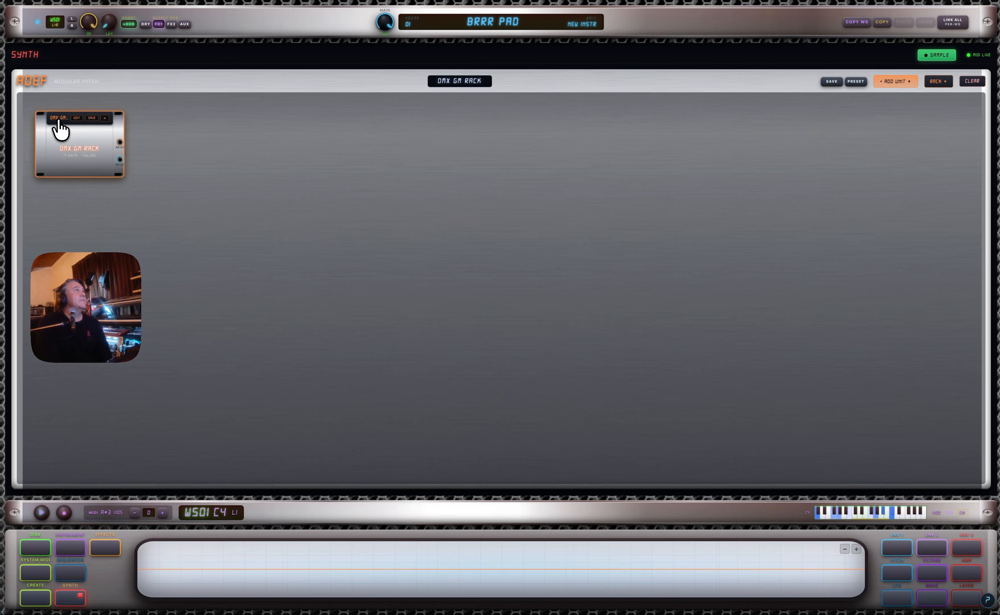
click(76, 118)
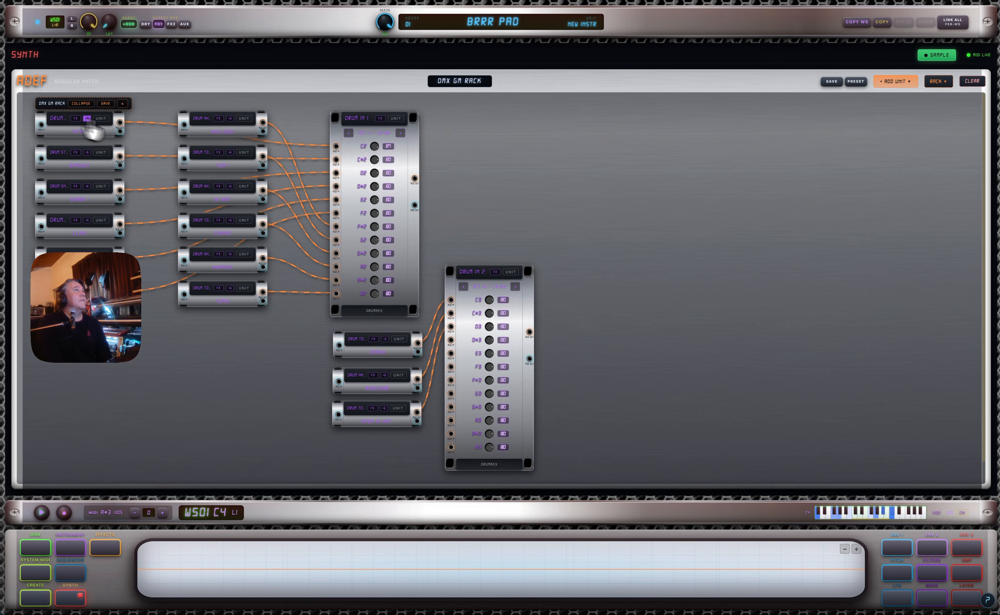
Add an Output unit to the right of Drum In 1 and connect Drum In 2's audio output to it
click(896, 82)
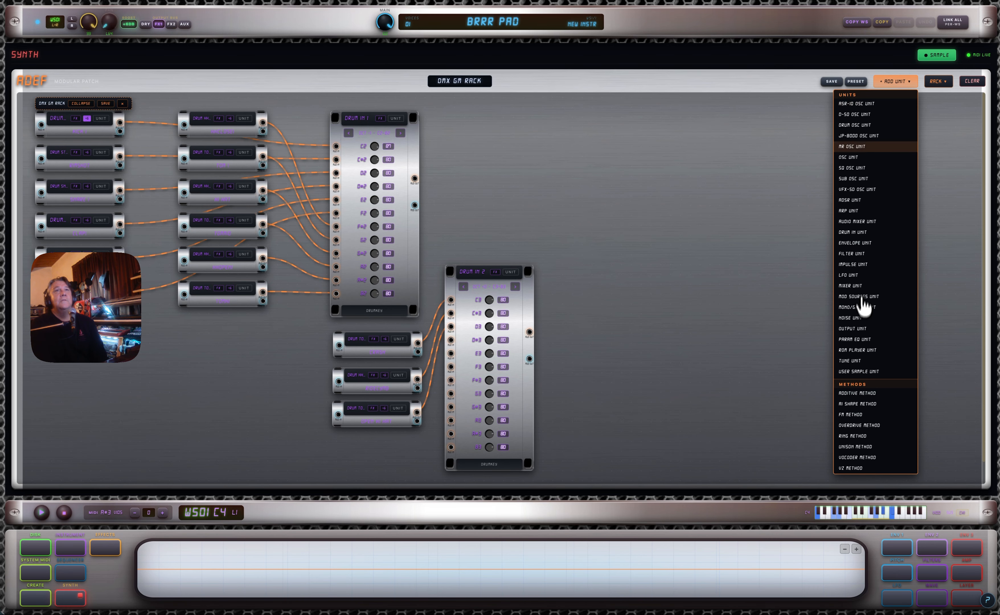
click(851, 331)
drag(537, 120, 653, 120)
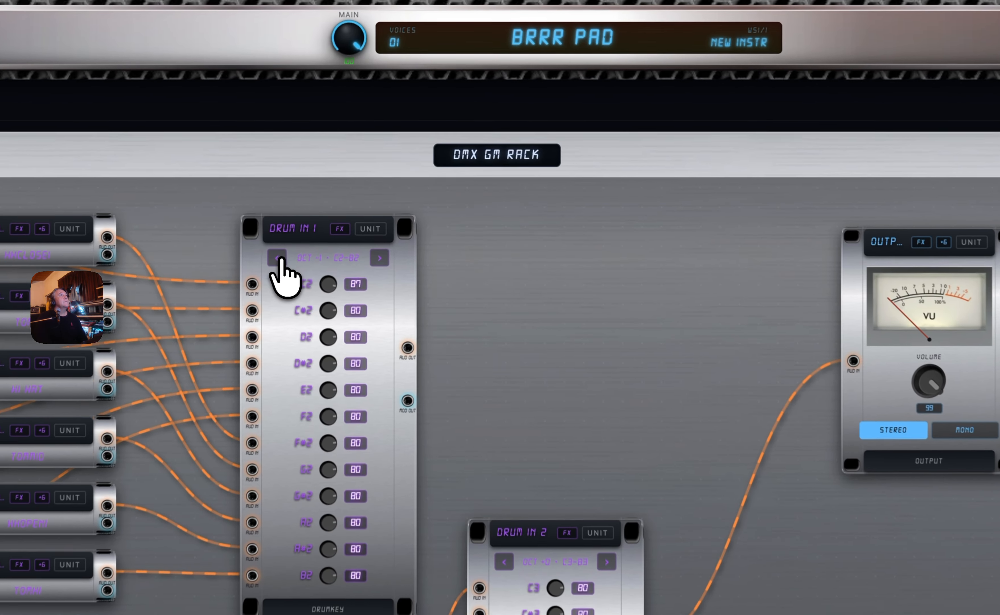
Shift Drum In 1 down to the C1–B1 octave and back up to C2–B2
click(348, 133)
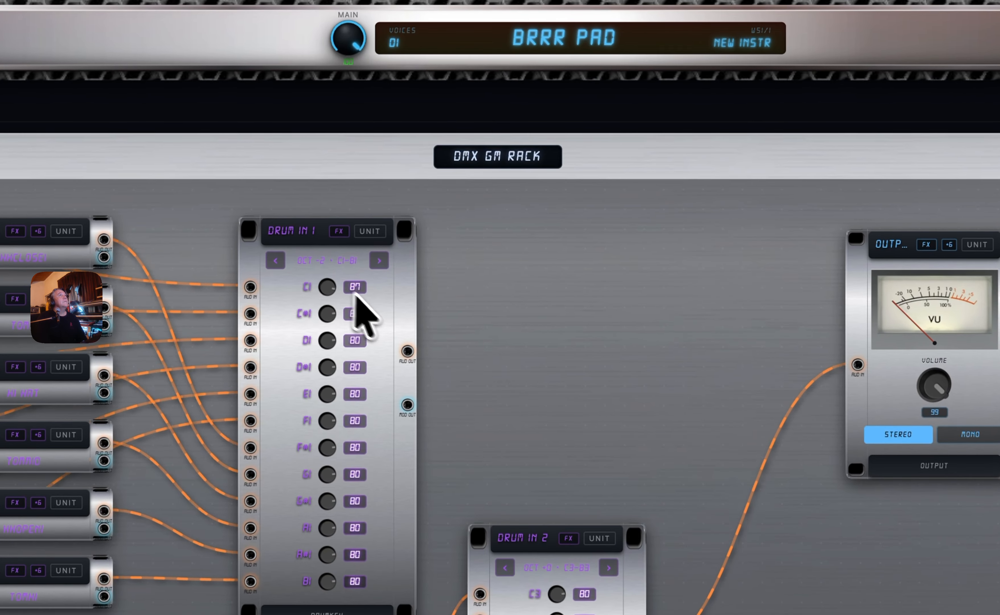
click(379, 260)
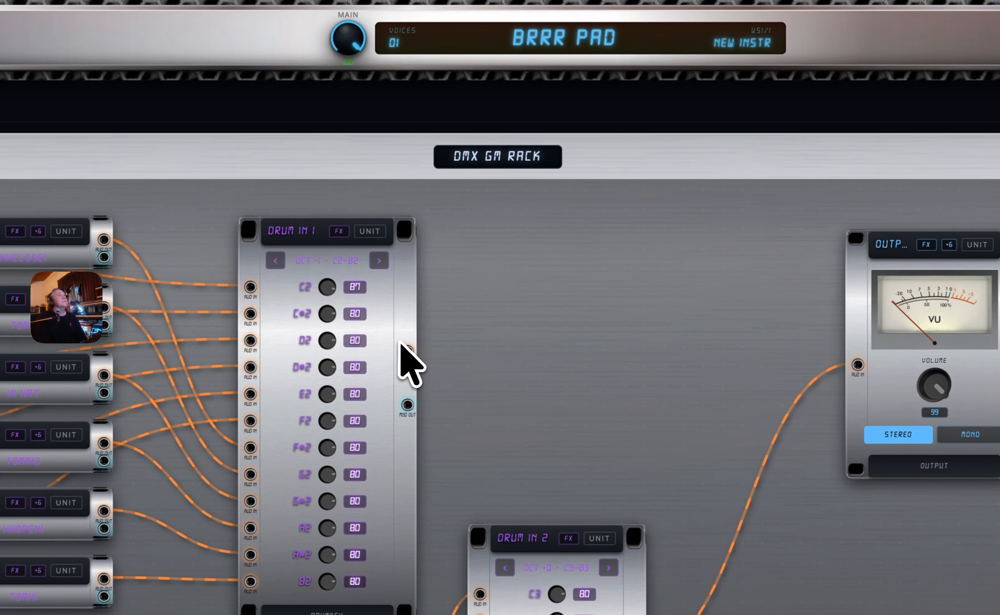
Connect Drum In 1's audio output to the Output unit's audio input
drag(406, 349, 854, 365)
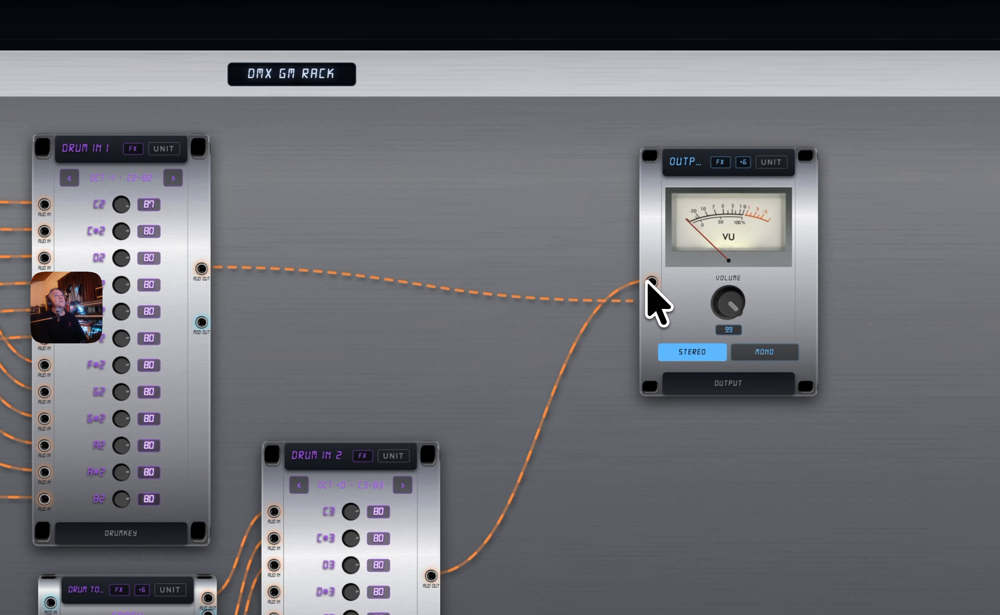
drag(652, 283, 652, 283)
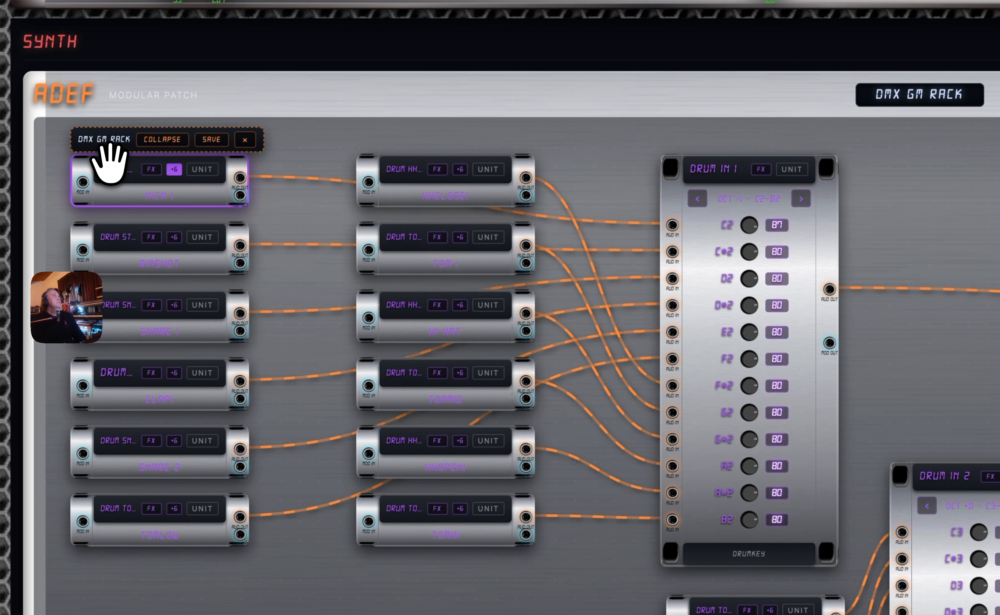
Expand the Kick 1 drum unit, try its tuning down to -8 and reset the tuning to 0
click(205, 169)
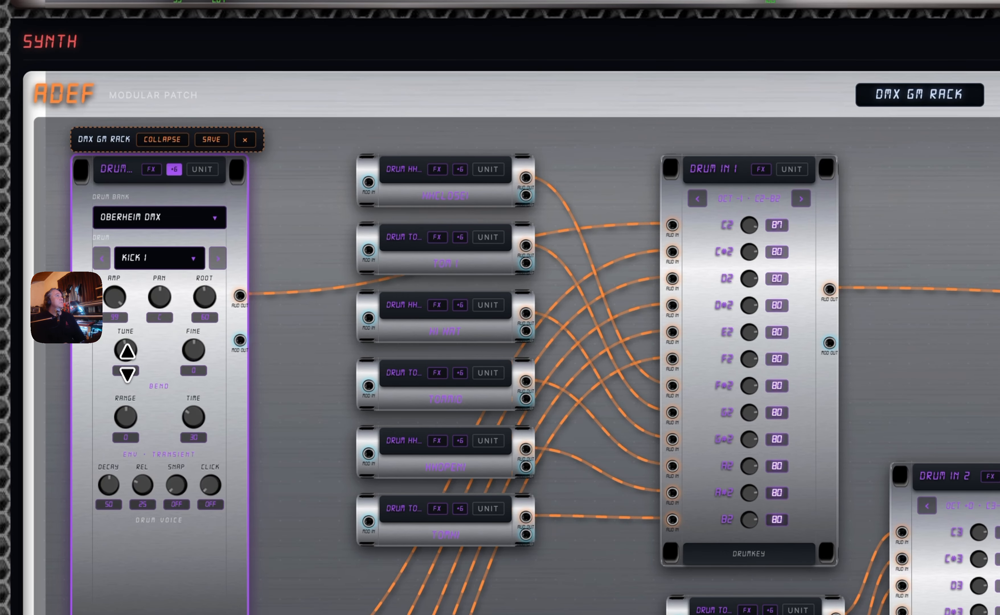
drag(126, 361, 134, 398)
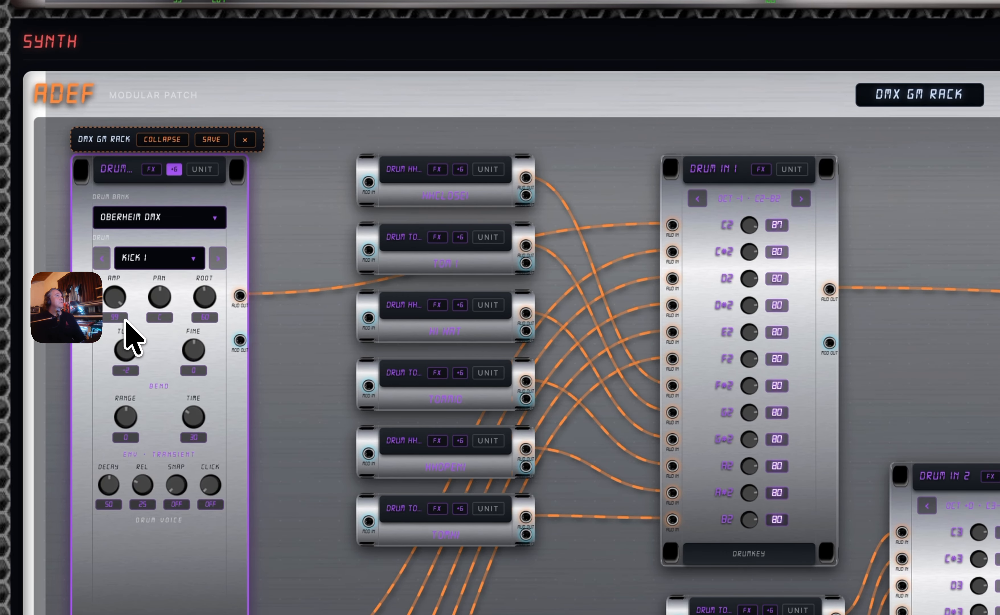
drag(124, 320, 124, 307)
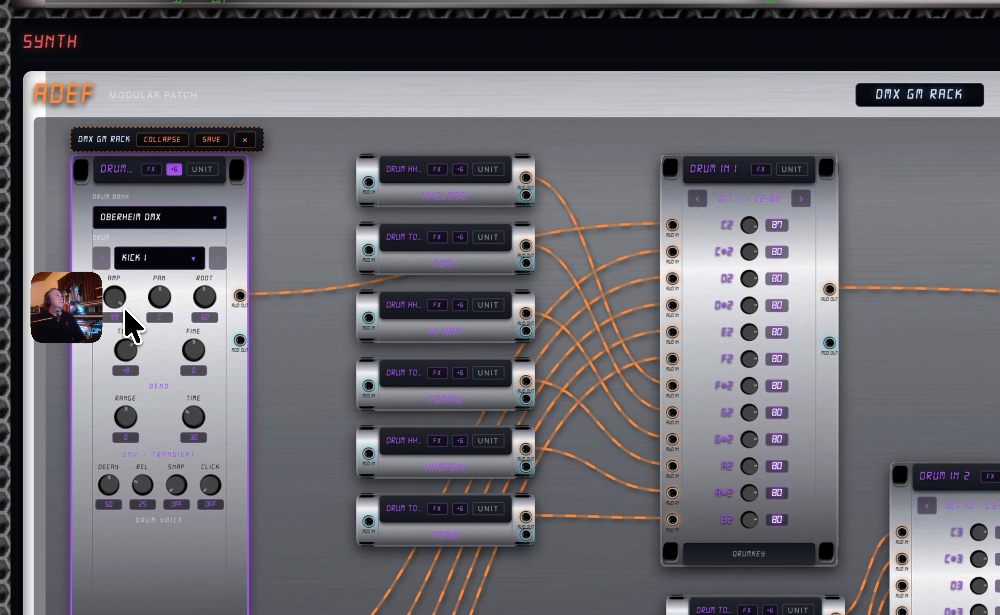
double_click(138, 349)
Switch the kick unit's drum bank to Roland CR-1000 and choose the BASS drum
scroll(140, 356, down, 3)
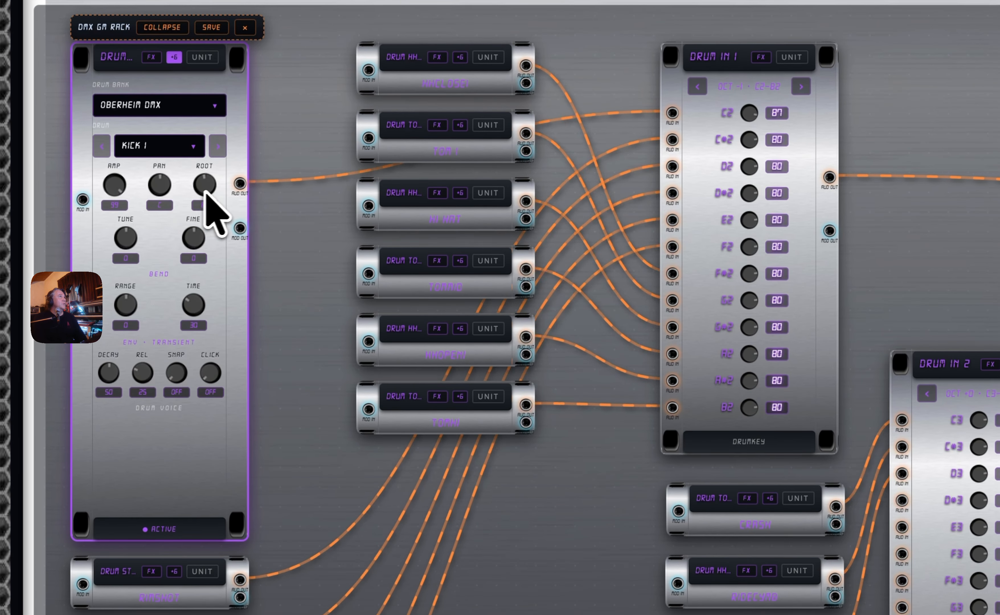
click(126, 103)
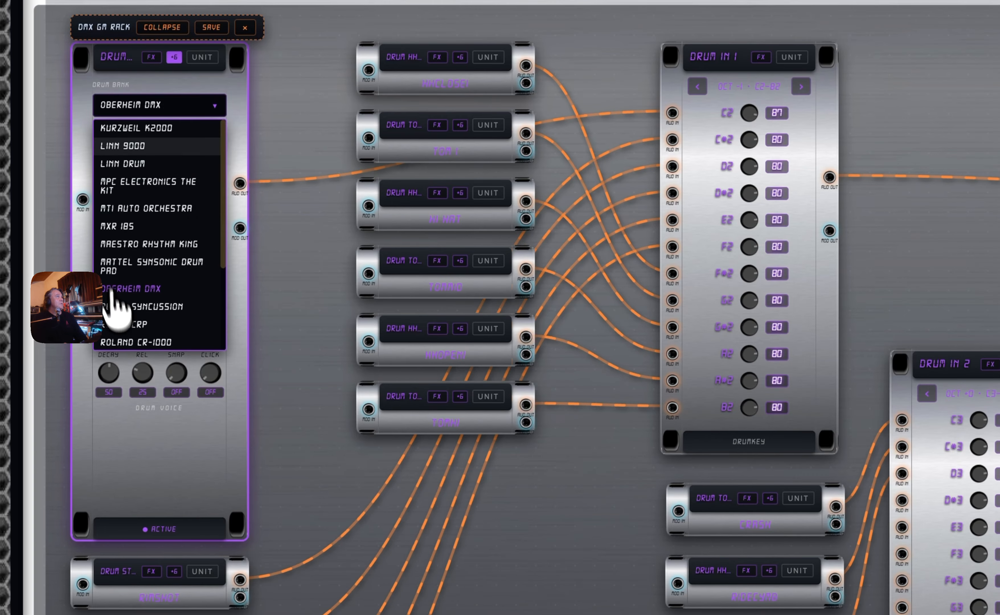
click(132, 341)
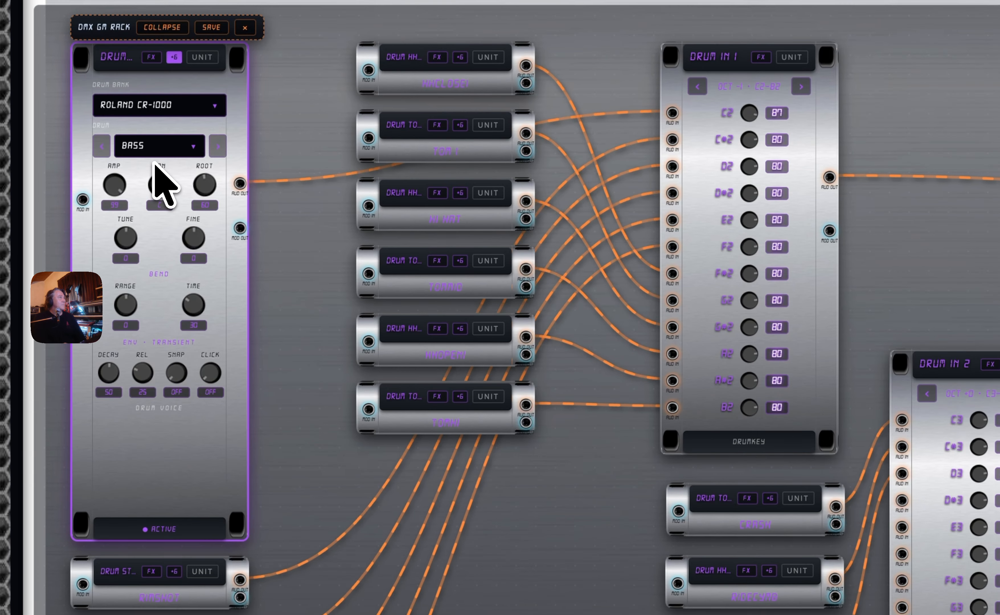
click(196, 147)
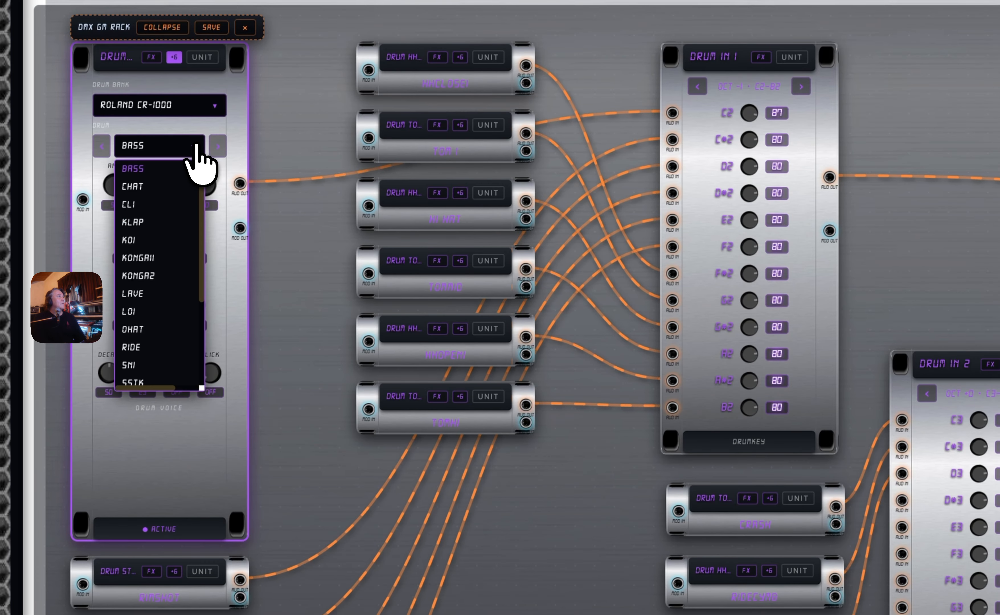
click(138, 169)
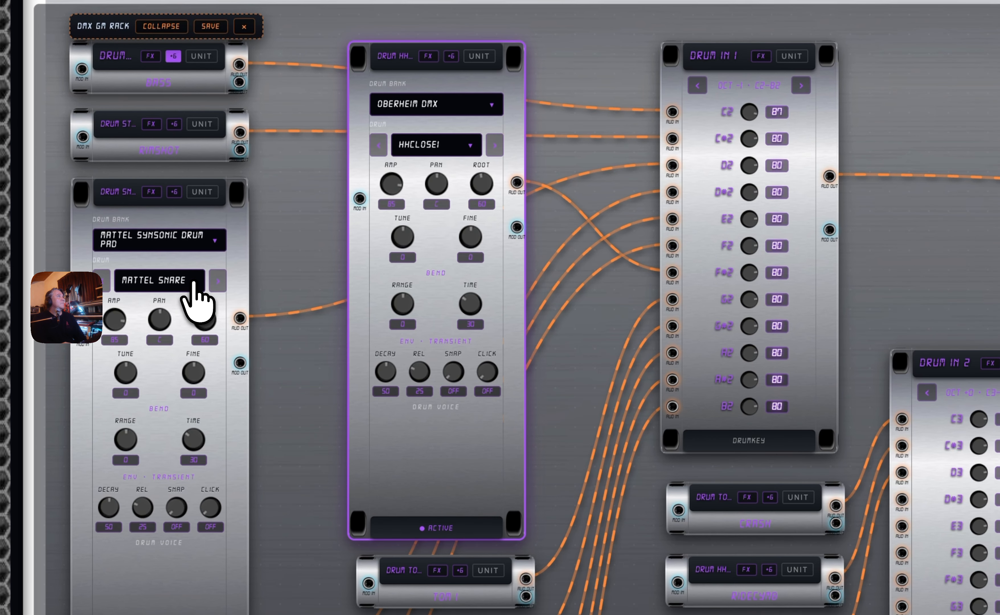
Browse the Mattel Synsonic Drum Pad voices in the snare unit and collapse the unit
click(193, 283)
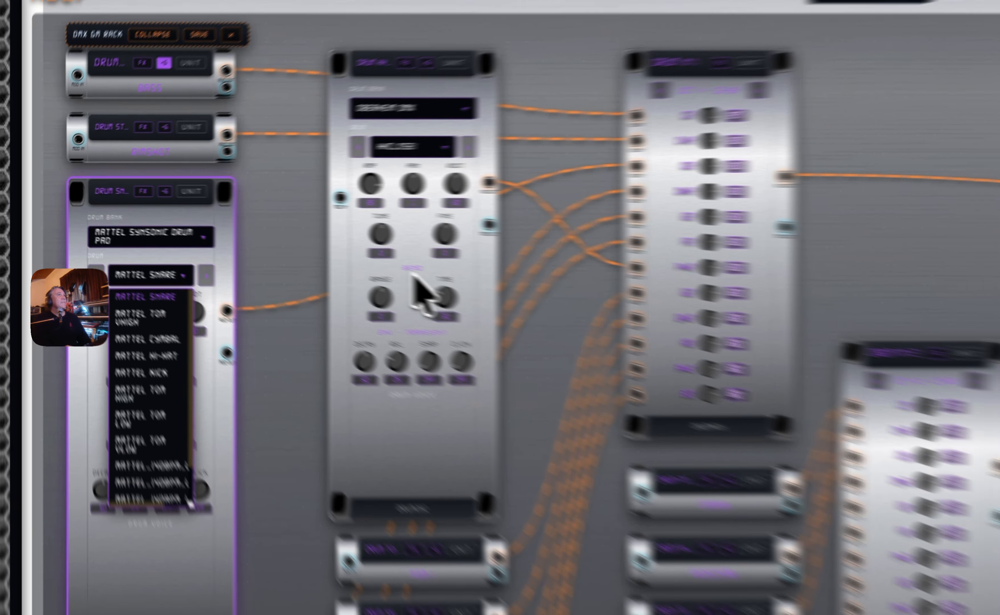
double_click(246, 212)
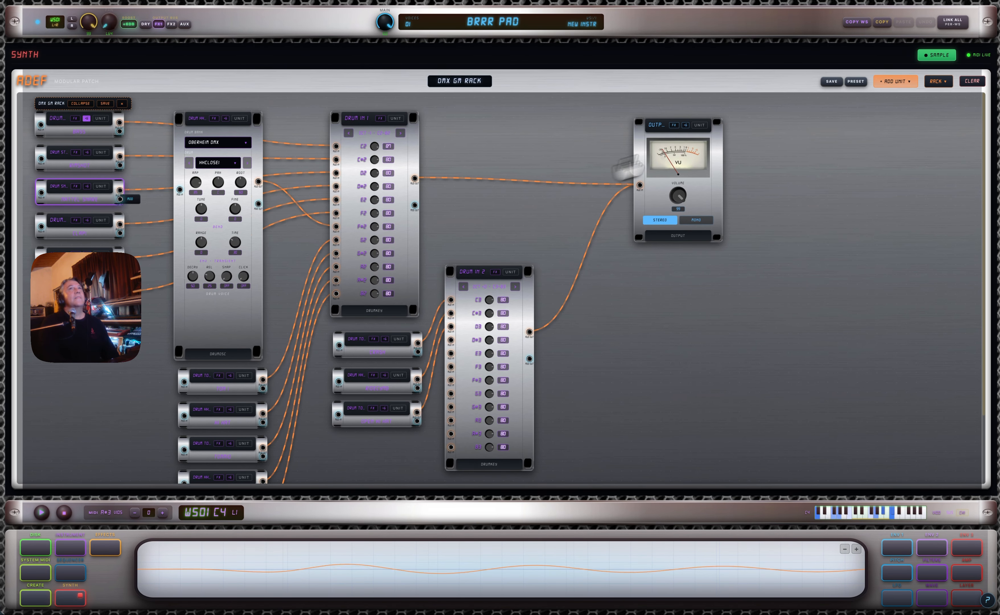
Set up a Split-mode sample of the synth with a Stereo L+R source at 44.1 kHz and go to the recording stage
click(937, 55)
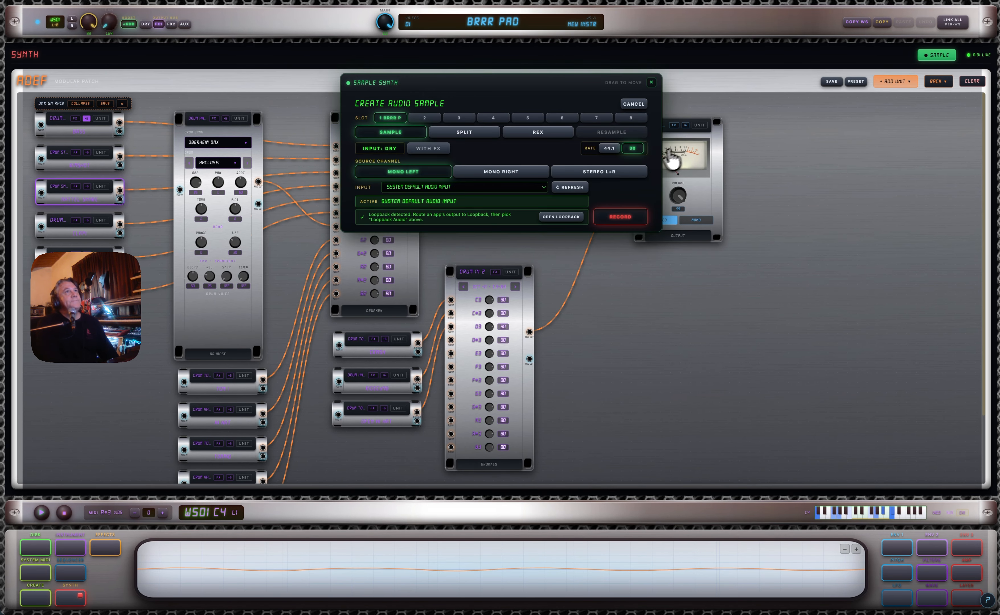
click(599, 174)
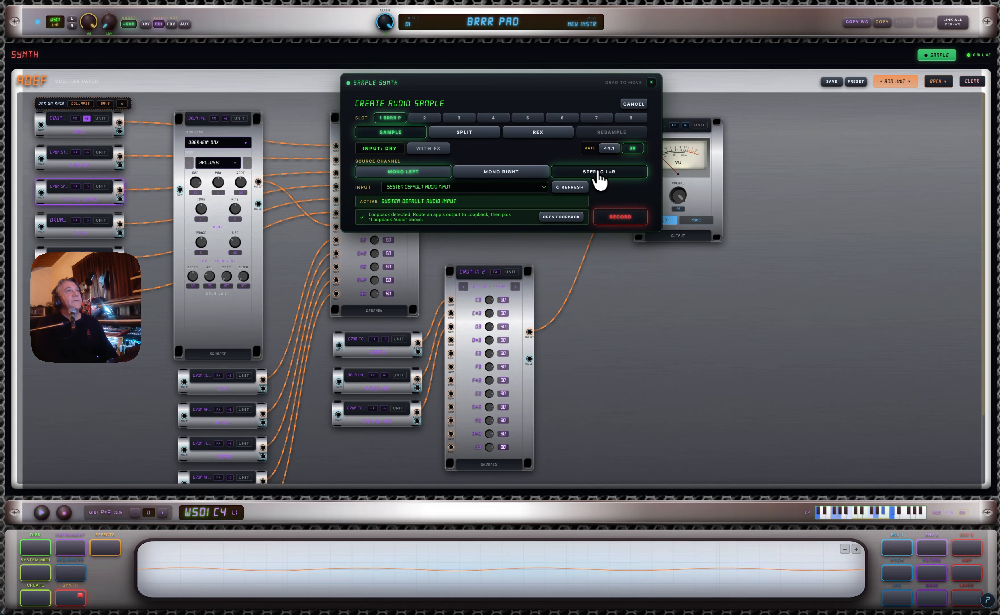
click(463, 134)
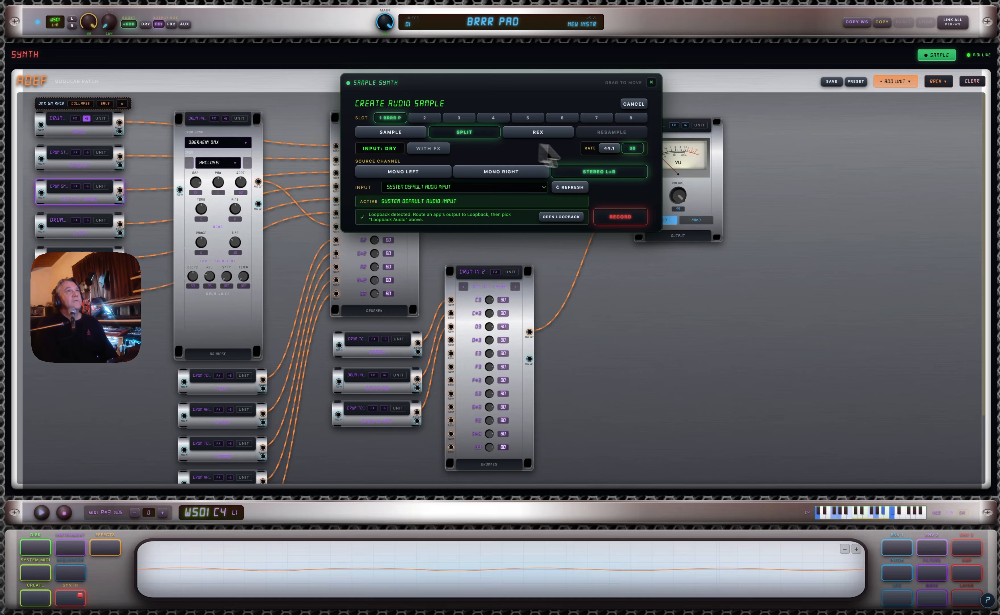
click(609, 149)
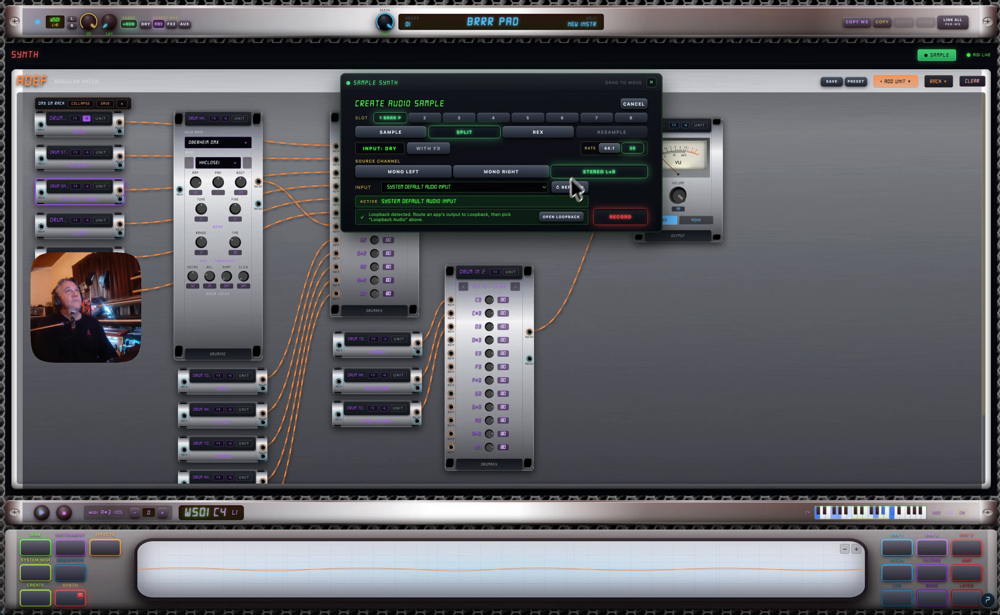
click(614, 218)
Set the recording gain to +13 dB and enable the Output unit's +6 boost
drag(633, 125, 636, 111)
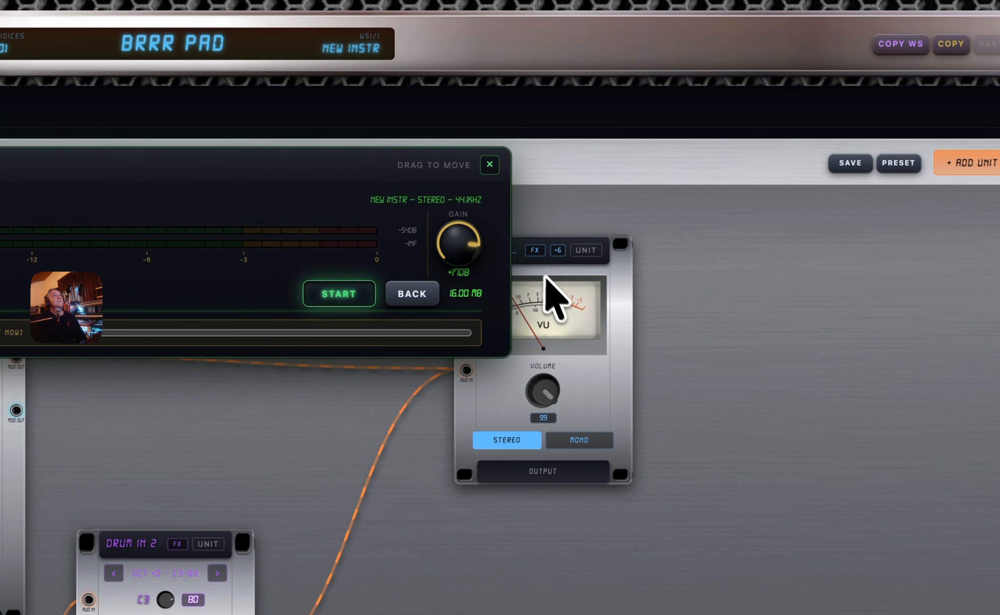
click(610, 251)
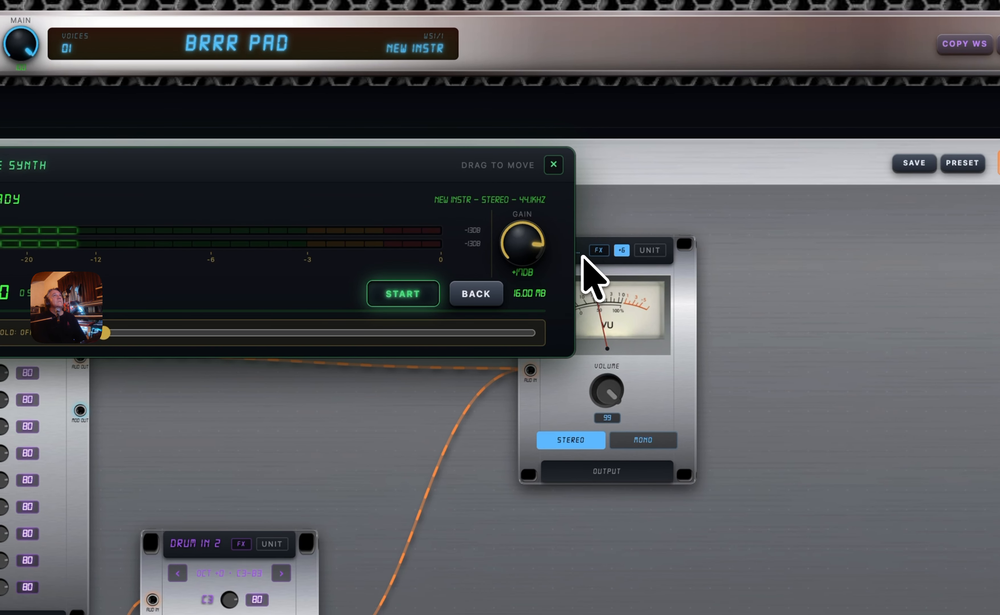
drag(520, 230, 521, 233)
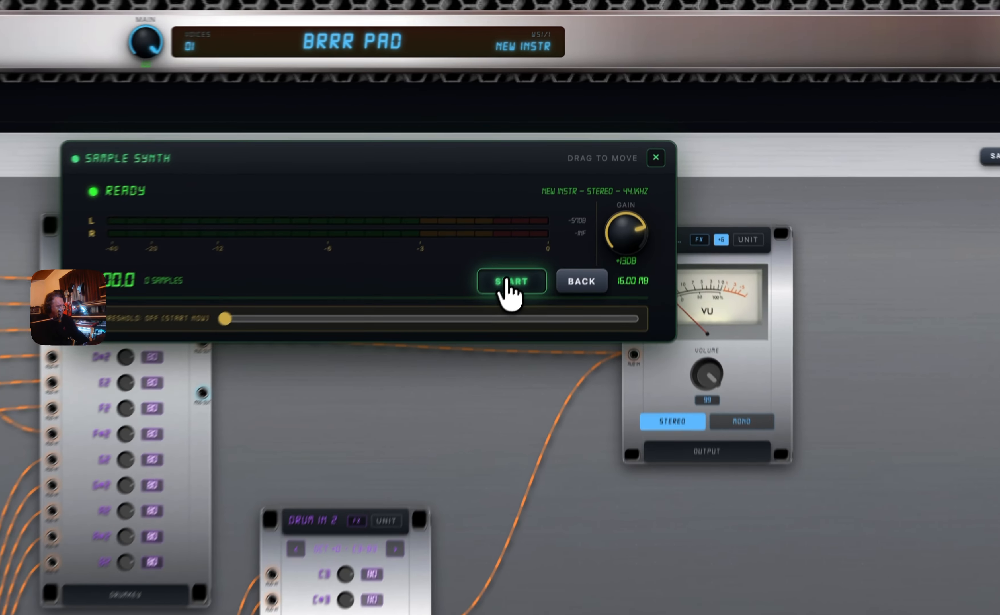
Record about 10 seconds of the drum sounds and stop the recording
click(575, 148)
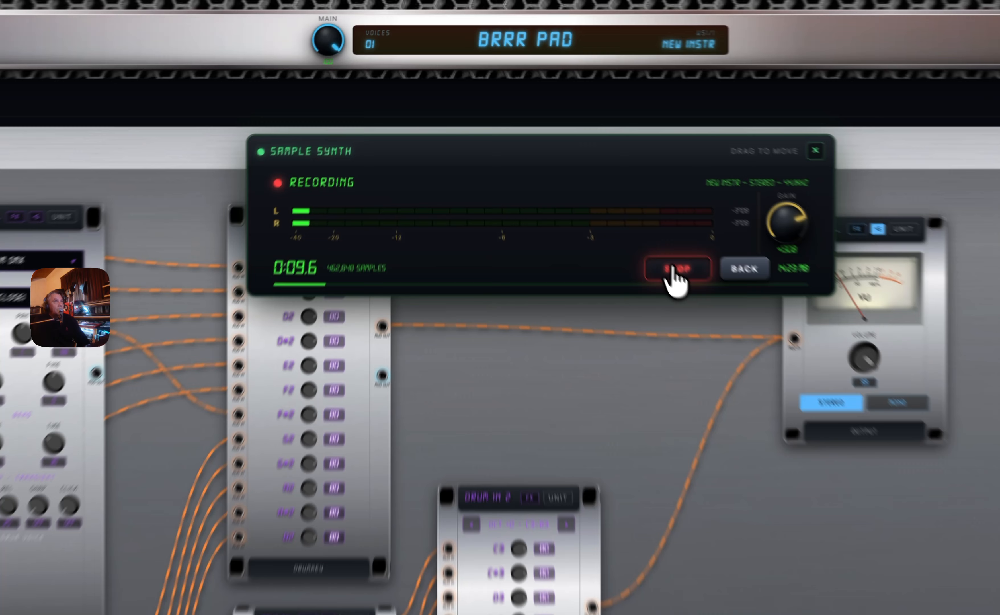
click(575, 147)
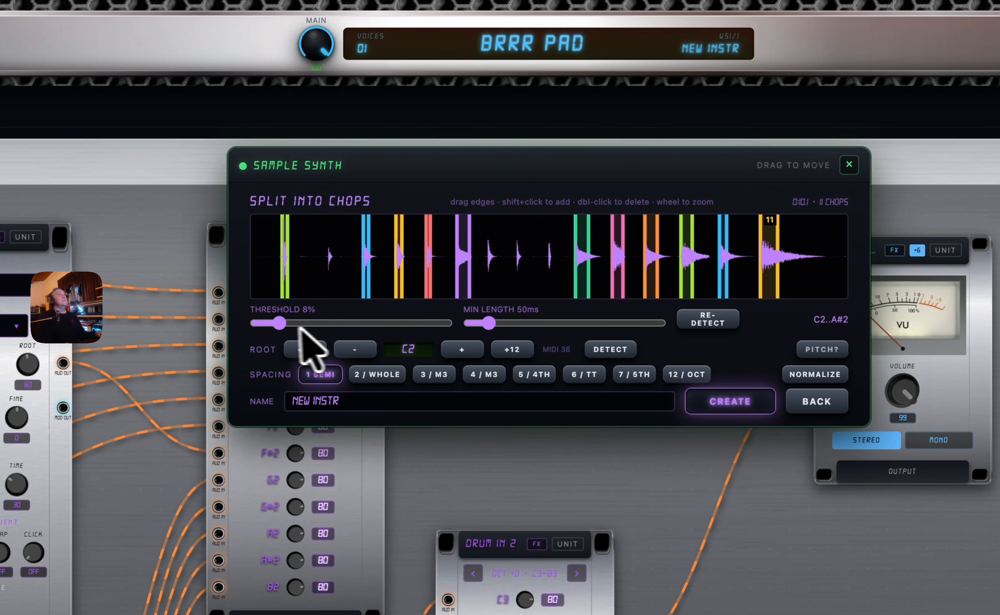
Set the chop detection threshold to 2% and the minimum length to 1 ms
drag(276, 324, 259, 324)
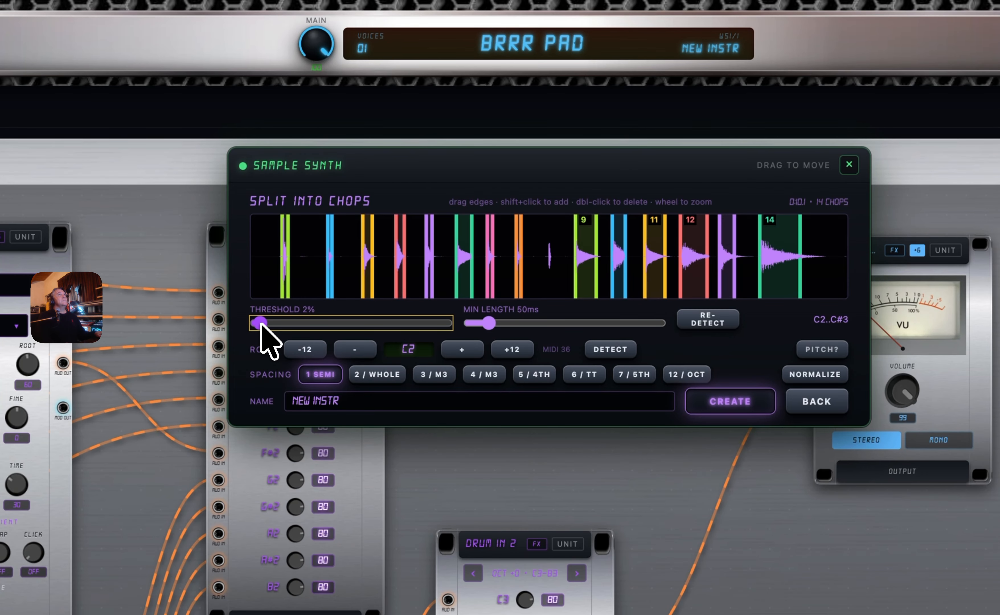
drag(489, 324, 471, 323)
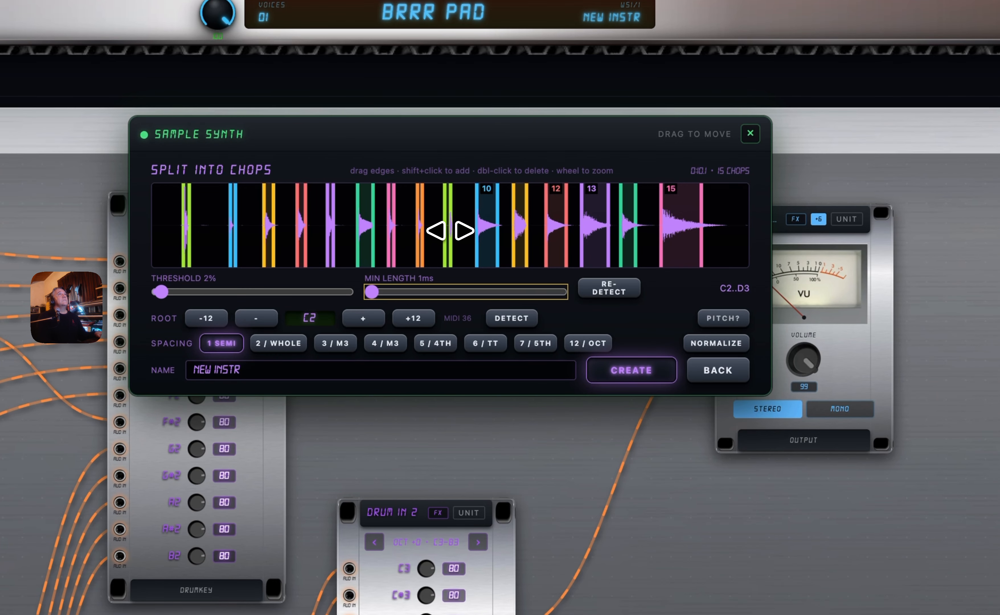
Trim chop 9 by moving its start and end edges to closely enclose the drum hit
scroll(450, 228, up, 8)
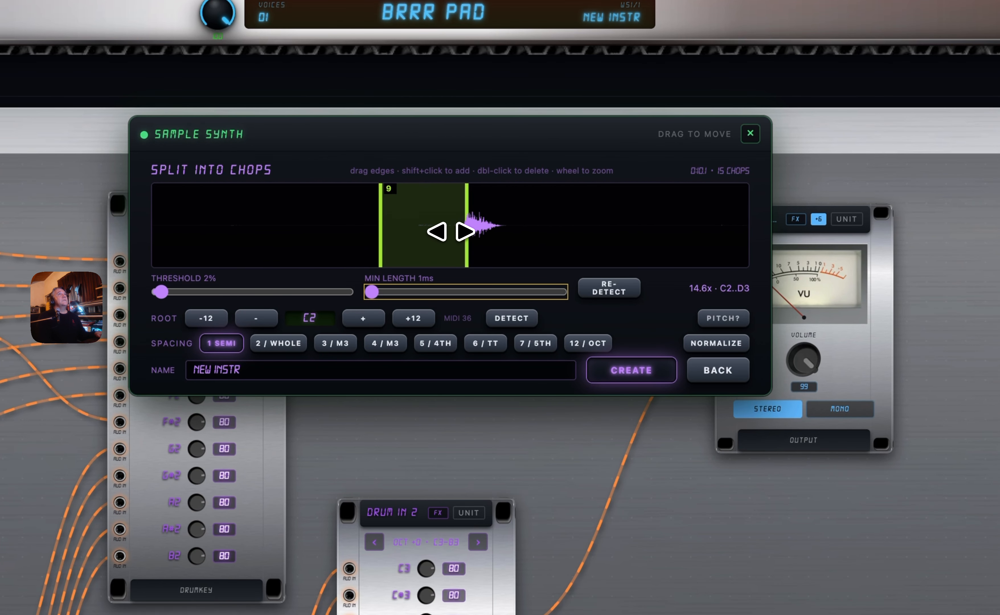
scroll(465, 247, up, 4)
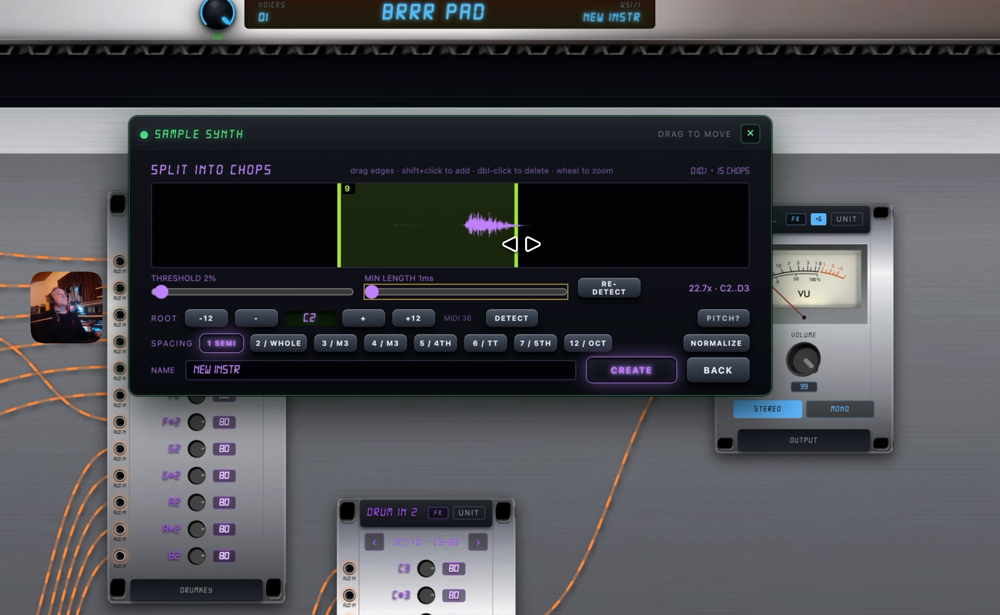
scroll(514, 245, up, 2)
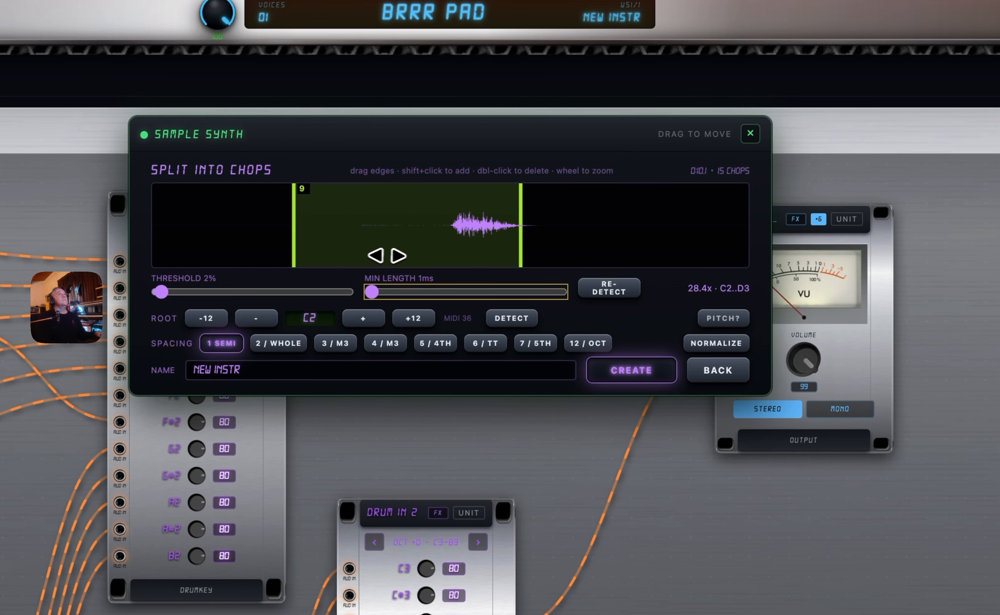
drag(388, 256, 443, 246)
scroll(413, 229, down, 15)
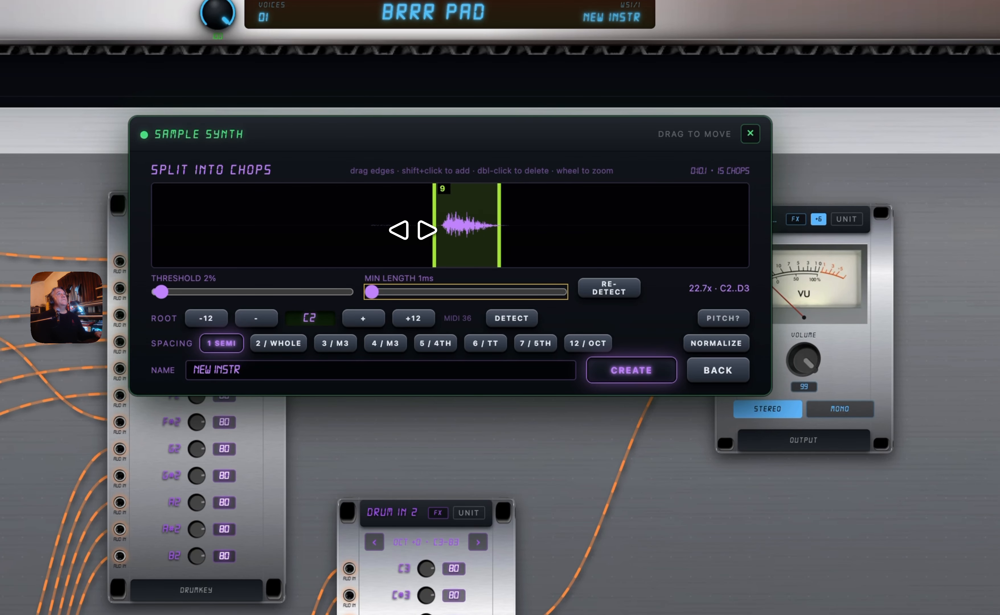
Normalize the chops, create the NEW INSTR instrument and commit it to layers 1 and 2
click(710, 343)
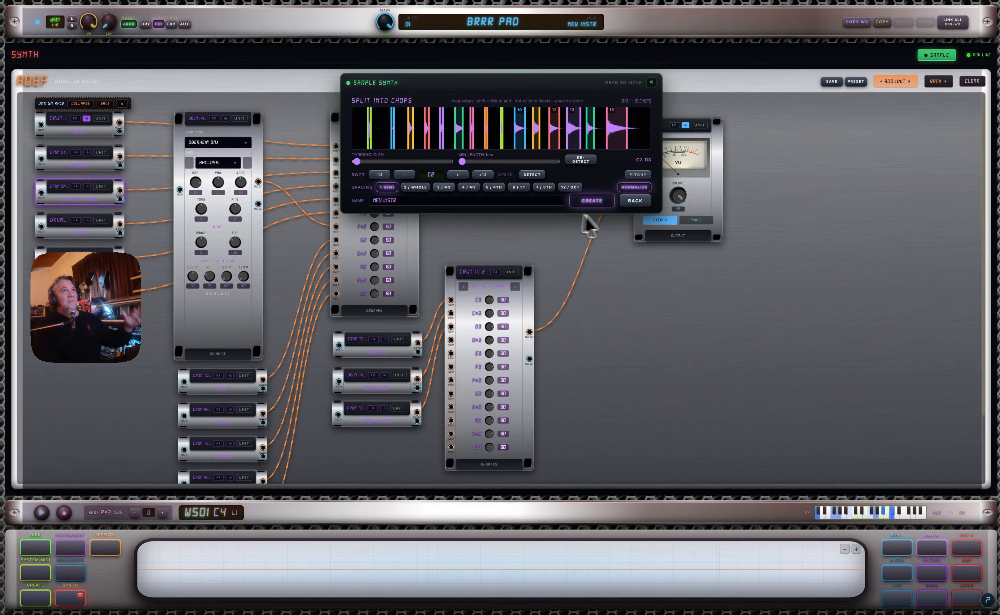
click(592, 201)
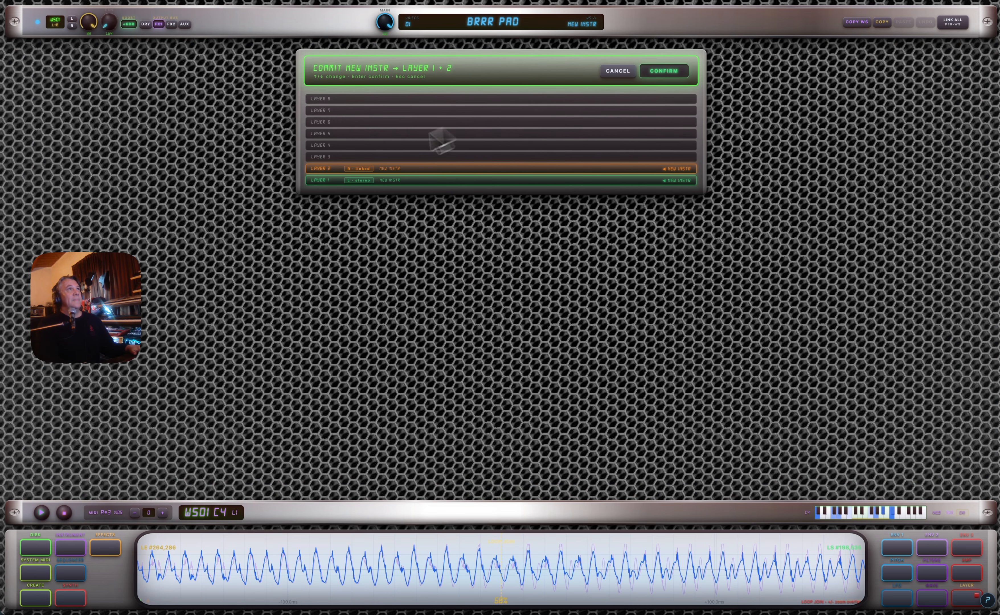
click(662, 70)
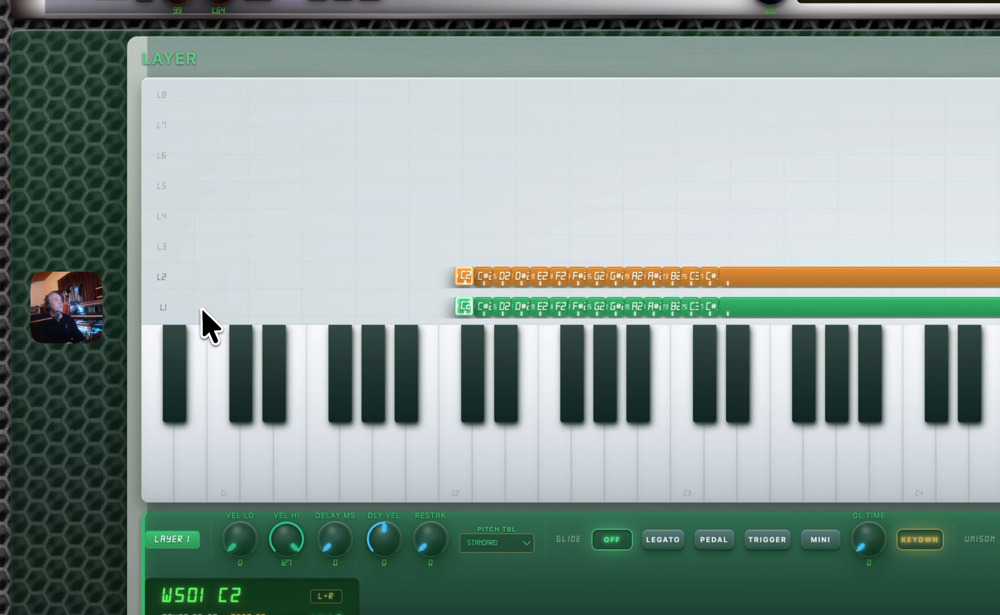
Extend the C2 sample's key zone down to A0 on both layers and audition the sample
drag(202, 312, 152, 311)
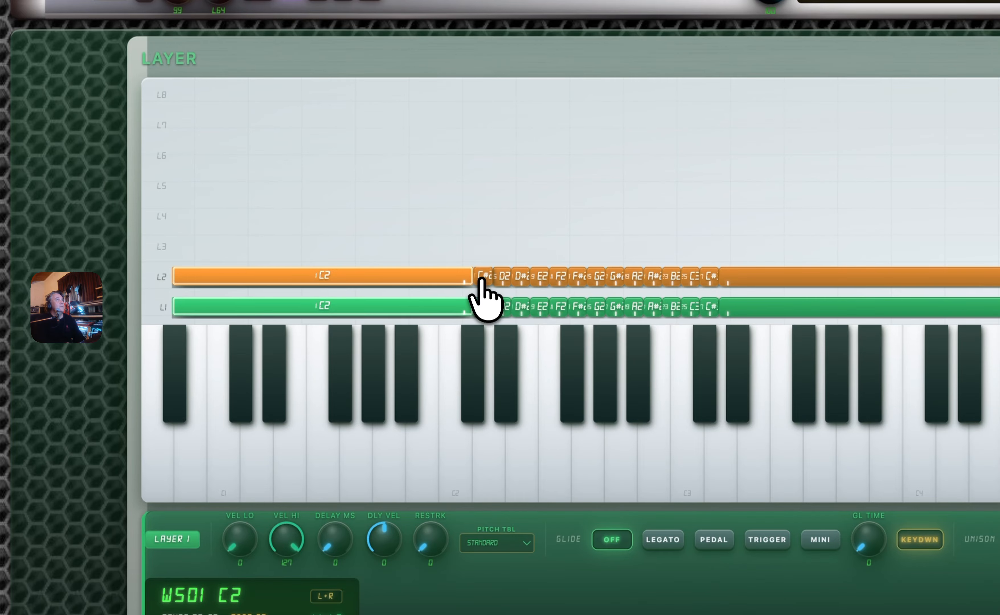
click(484, 306)
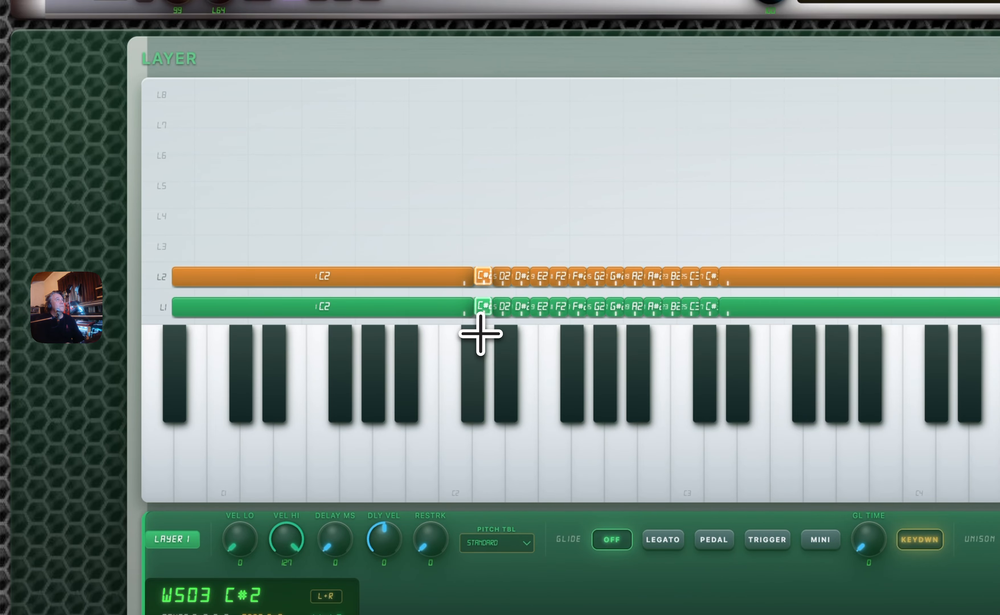
click(460, 332)
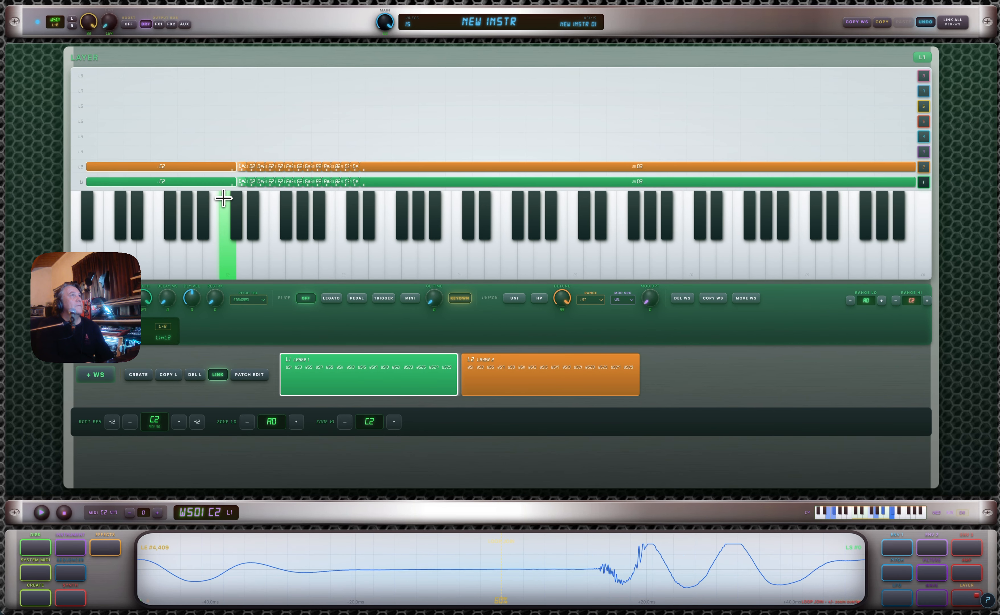
Try copying the C2 sample into a new stereo layer pair, audition it, and undo the copy
click(223, 198)
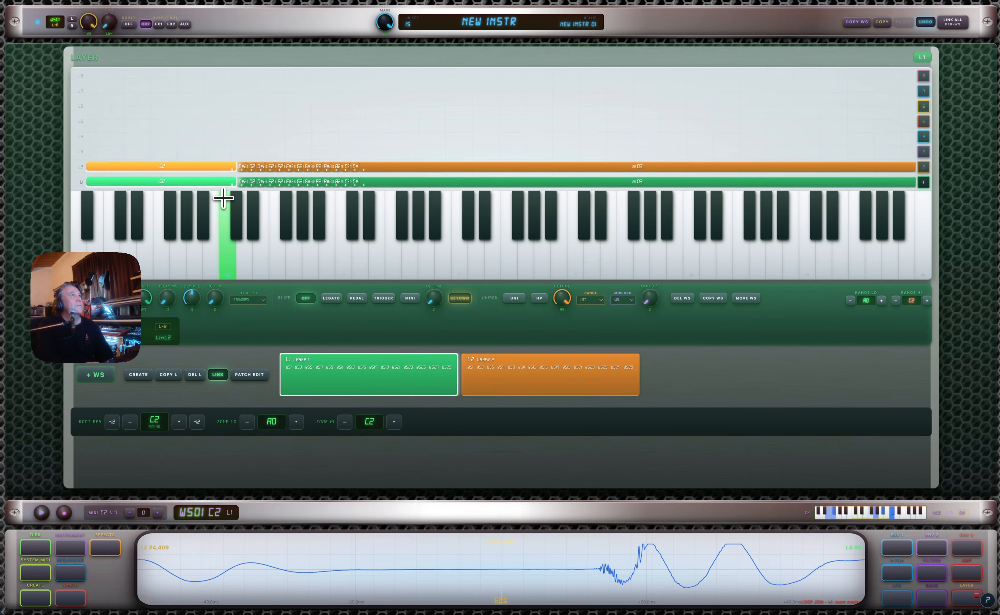
right_click(210, 167)
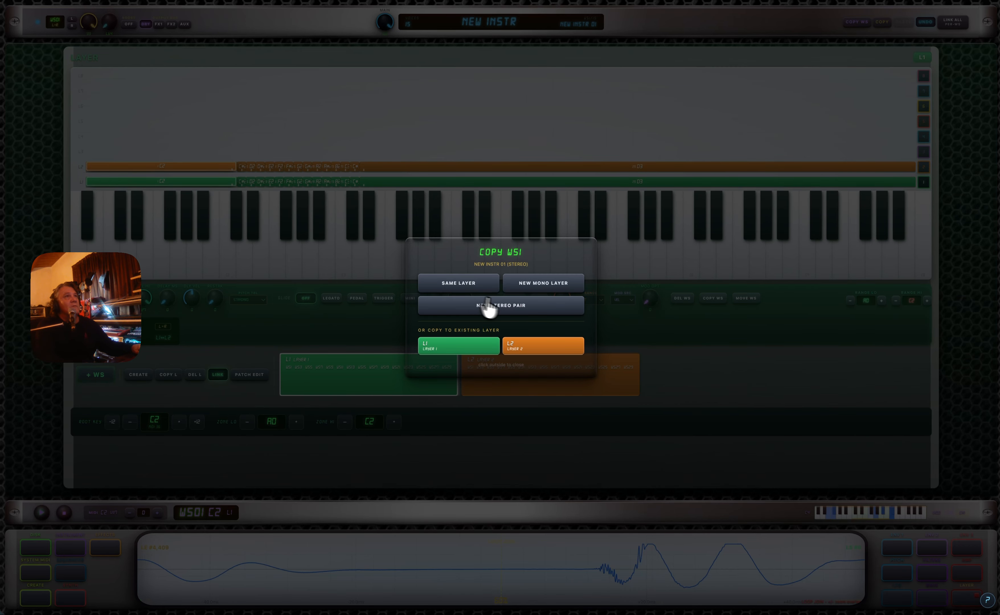
click(510, 308)
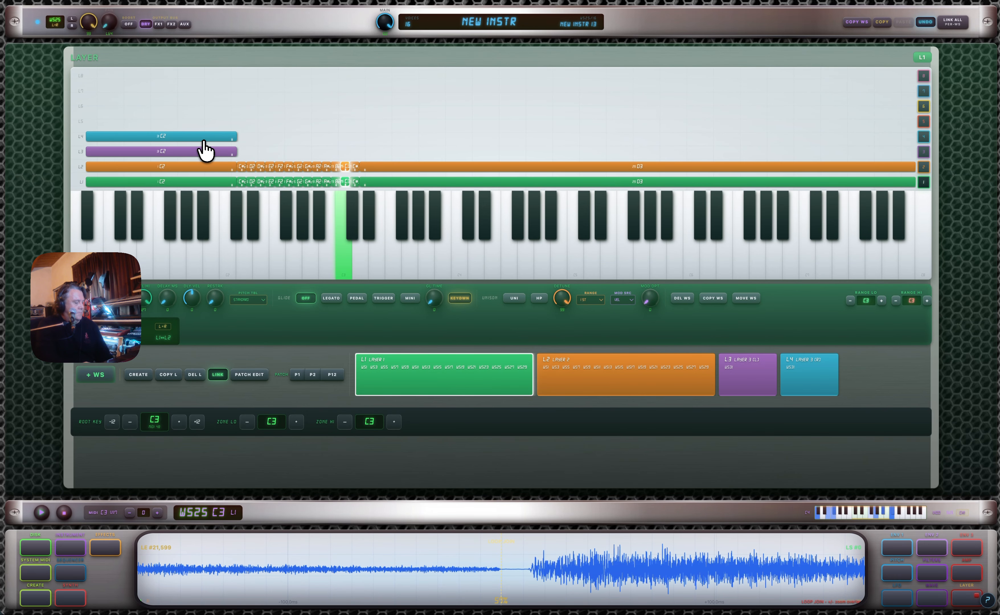
click(206, 152)
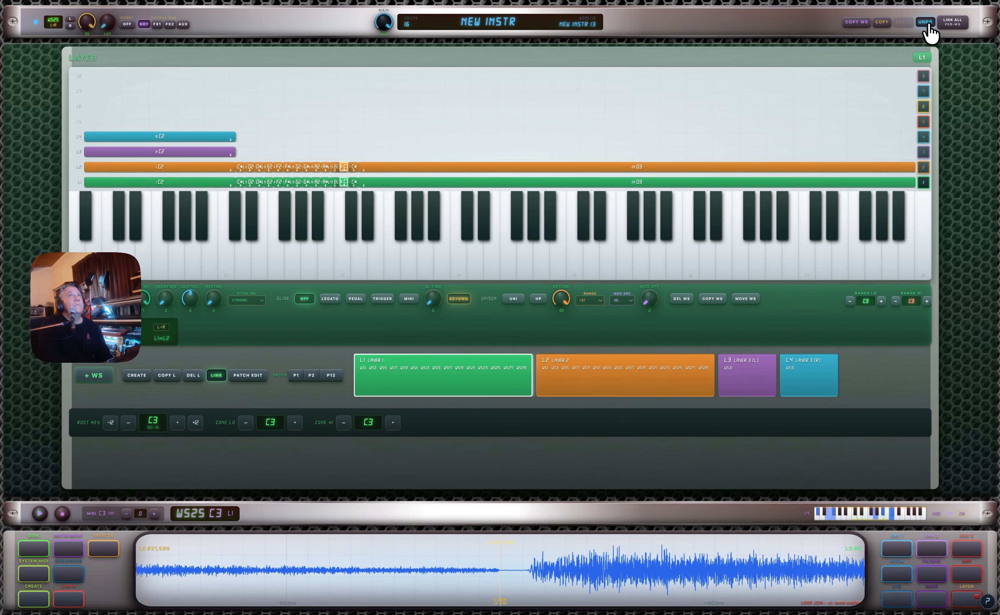
click(926, 24)
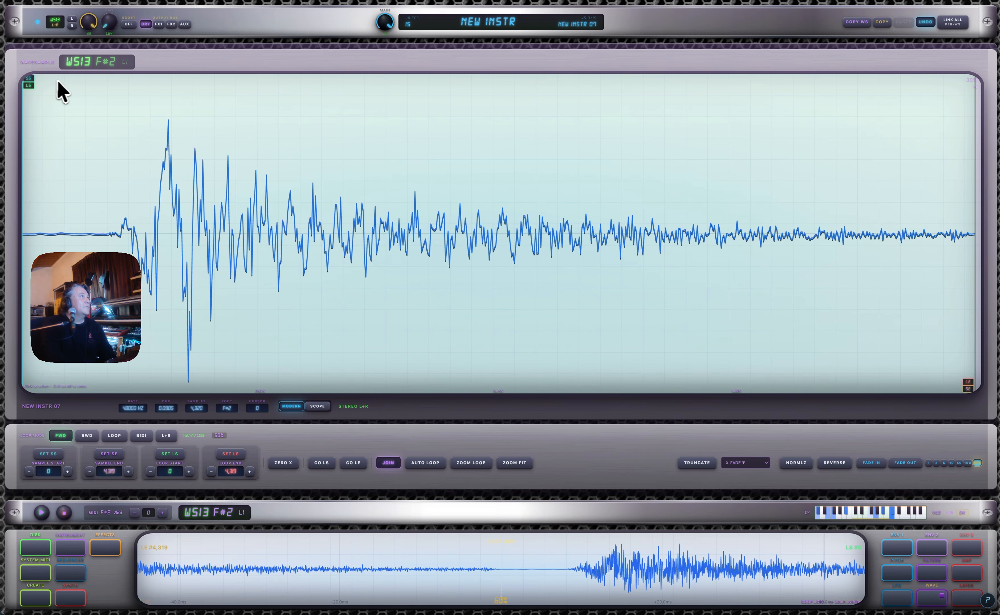
Move the F#2 sample's start to just before the drum hit's attack and truncate the sample between its start and end
drag(93, 82, 100, 83)
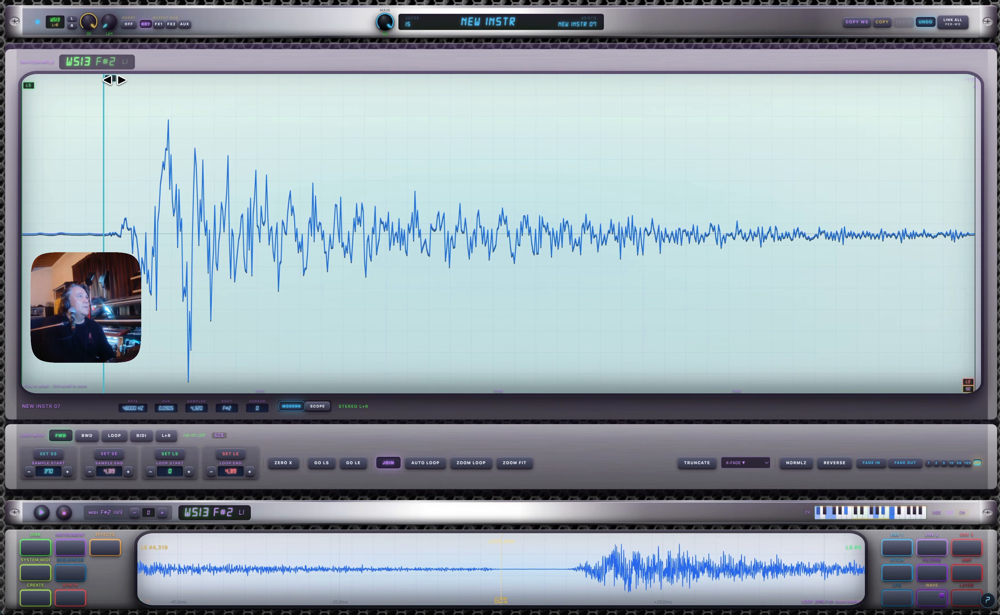
drag(114, 80, 110, 81)
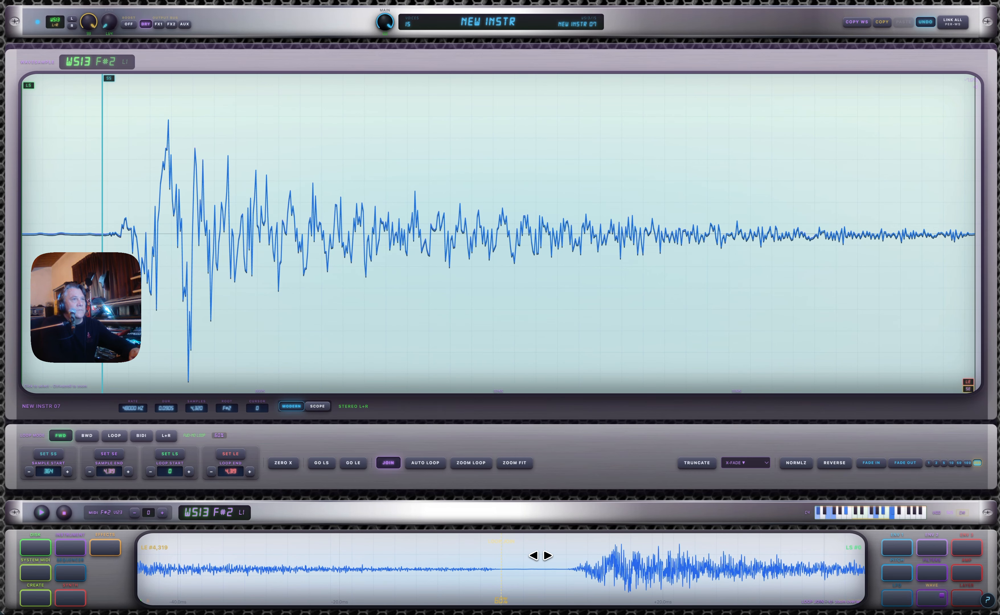
scroll(542, 558, up, 5)
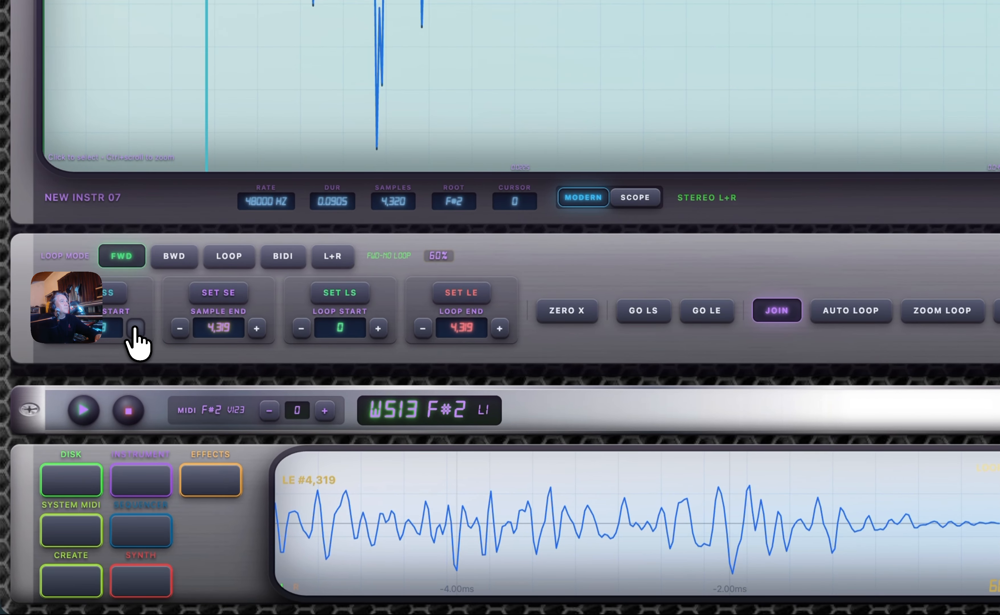
click(136, 329)
click(136, 329)
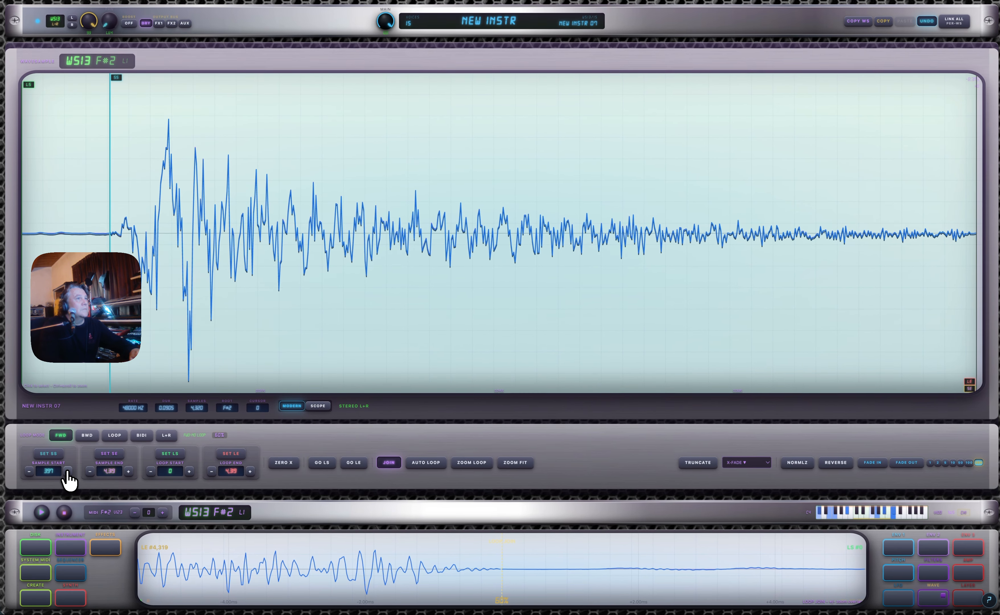
click(135, 328)
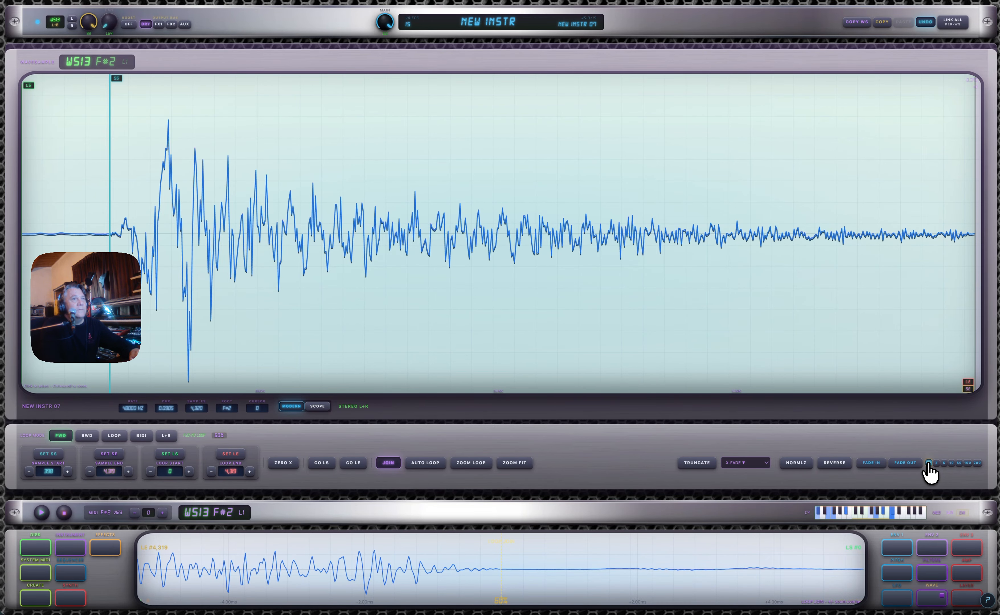
click(697, 463)
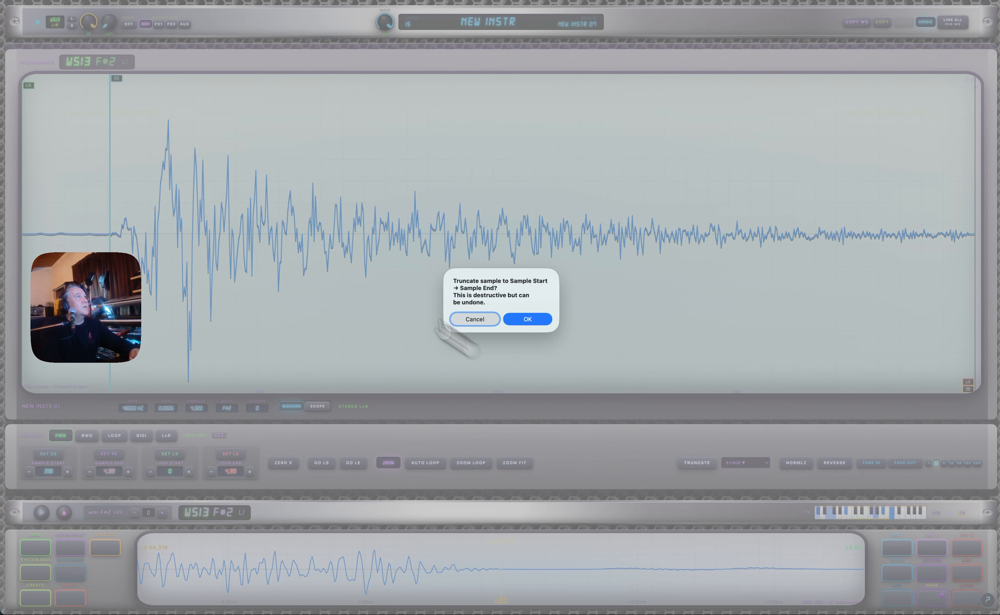
click(528, 320)
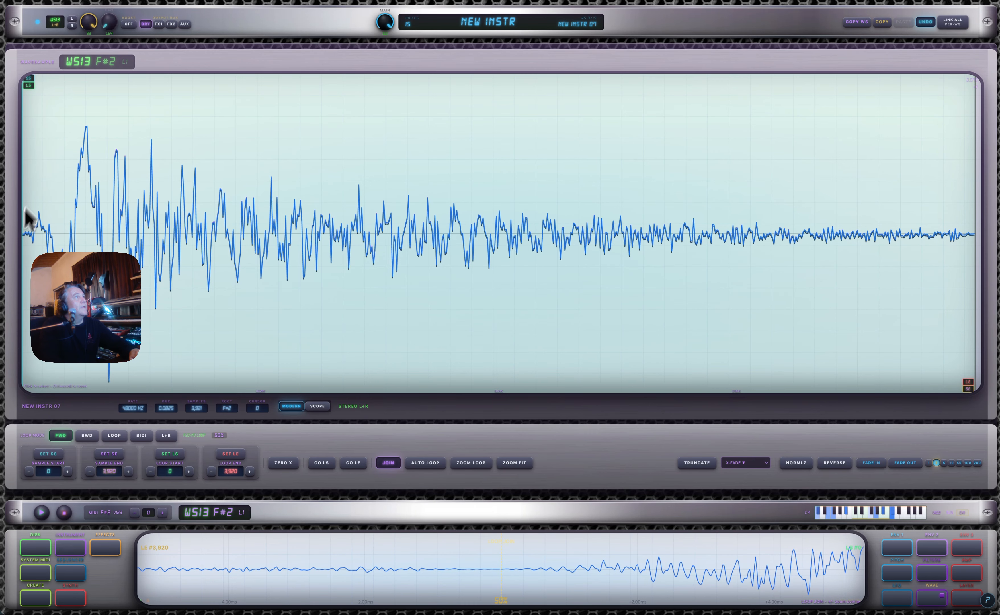
Apply a 2 ms fade-in and a 100 ms fade-out to the F#2 sample
click(872, 463)
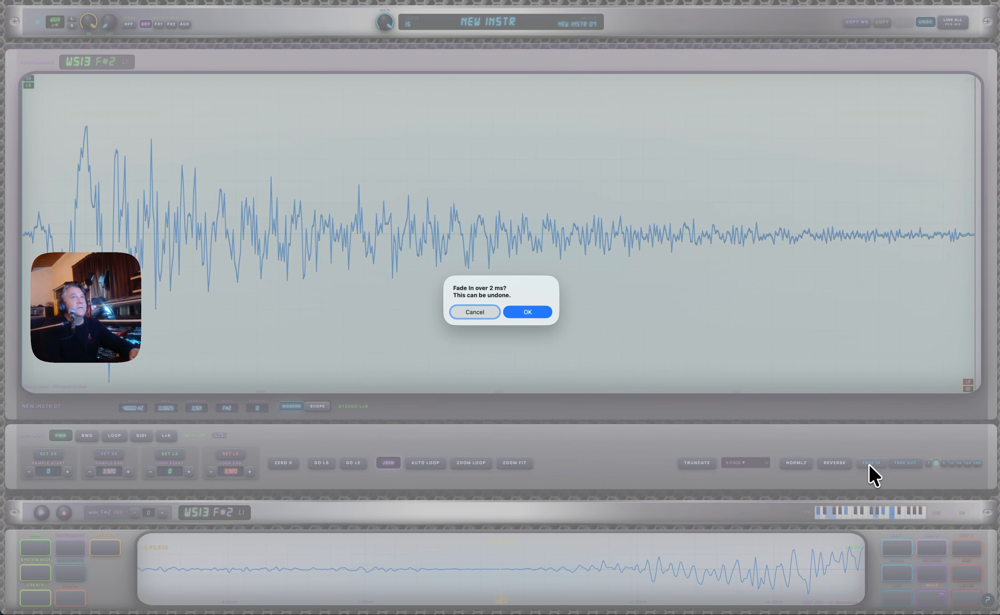
click(528, 313)
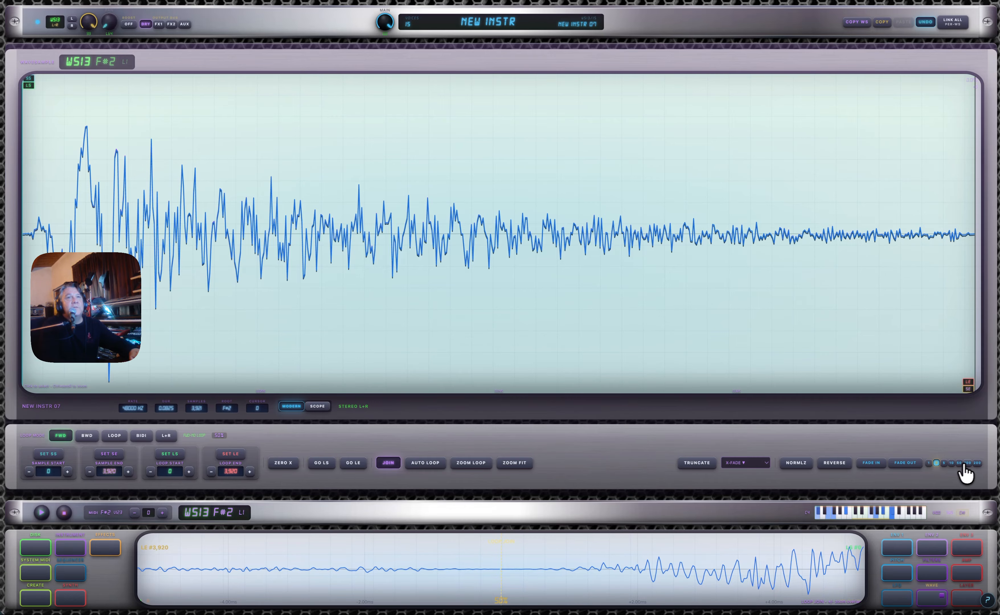
click(905, 462)
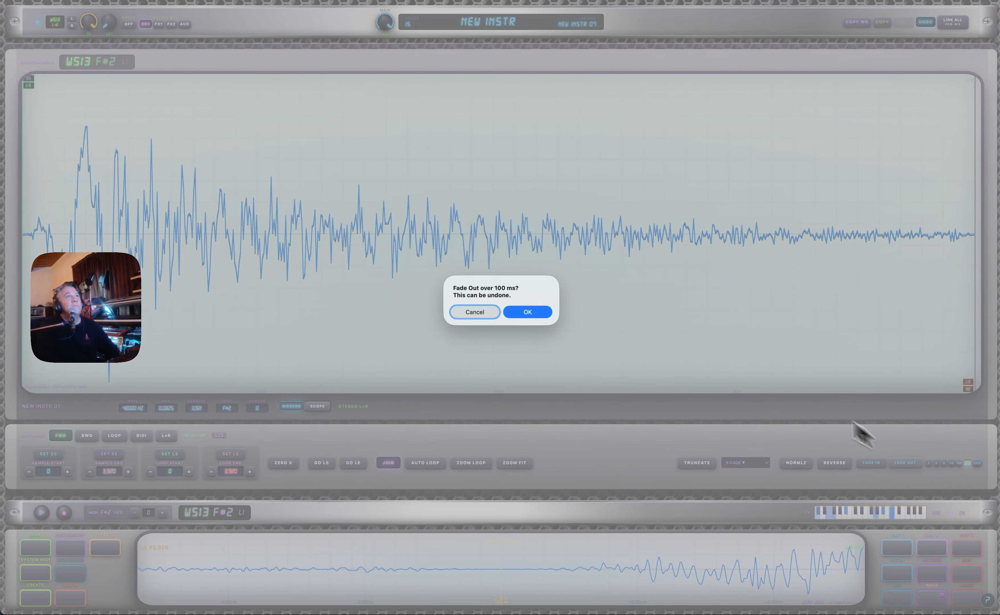
click(528, 313)
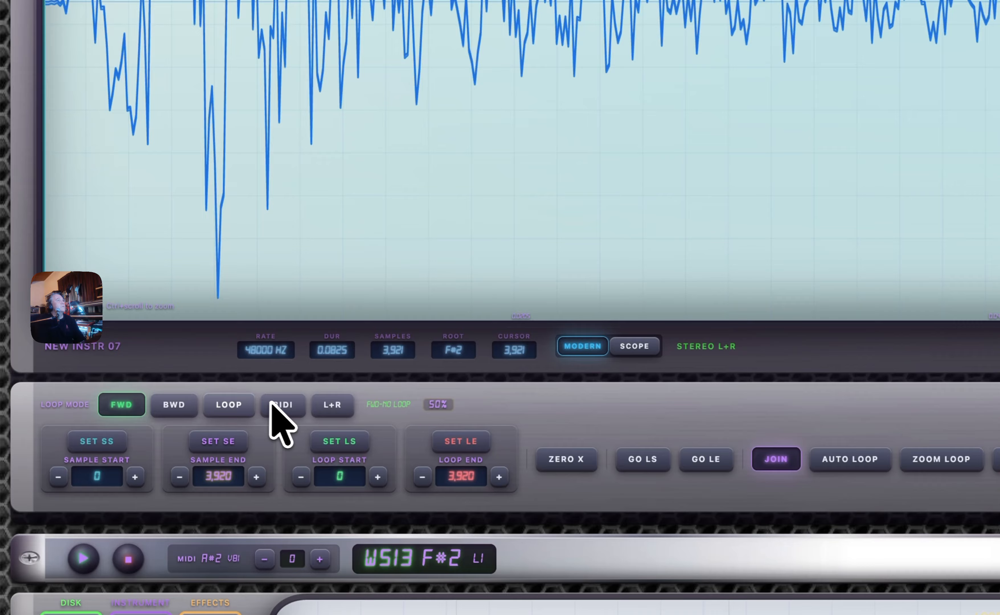
Set the F#2 sample to BIDI looping with the loop start at 906 and the loop end at 2,257
click(142, 435)
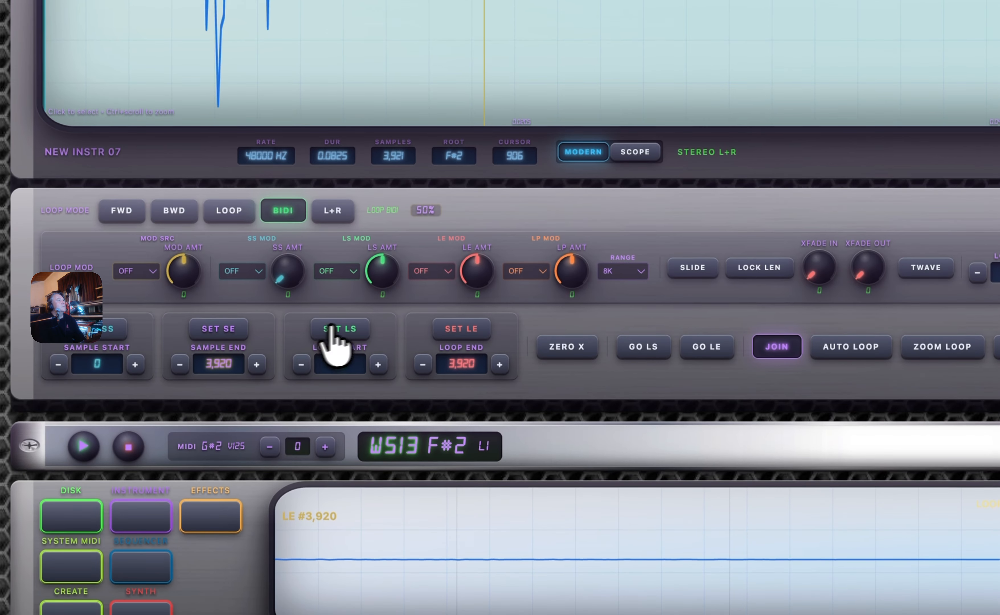
click(331, 327)
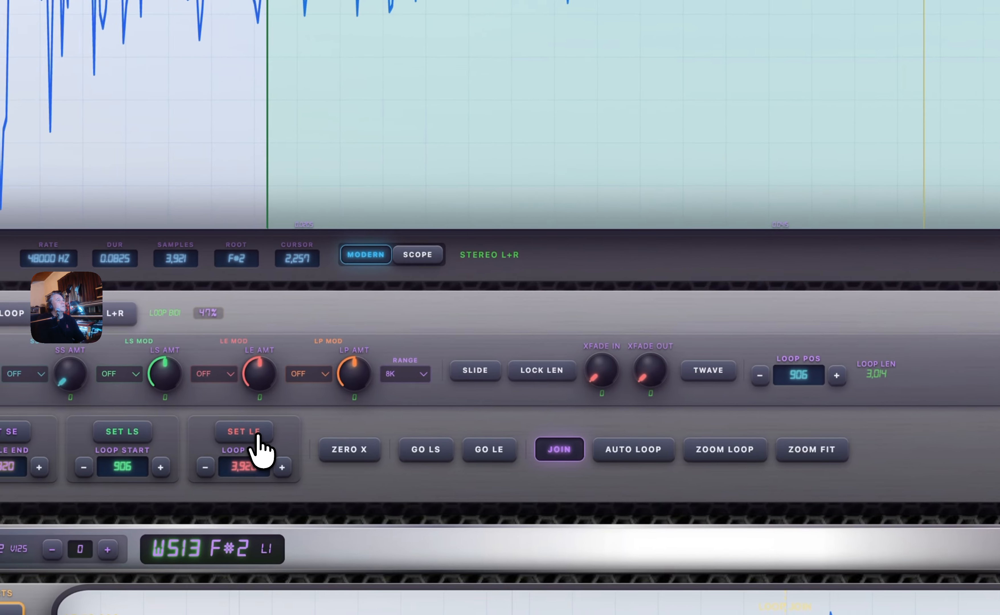
click(256, 435)
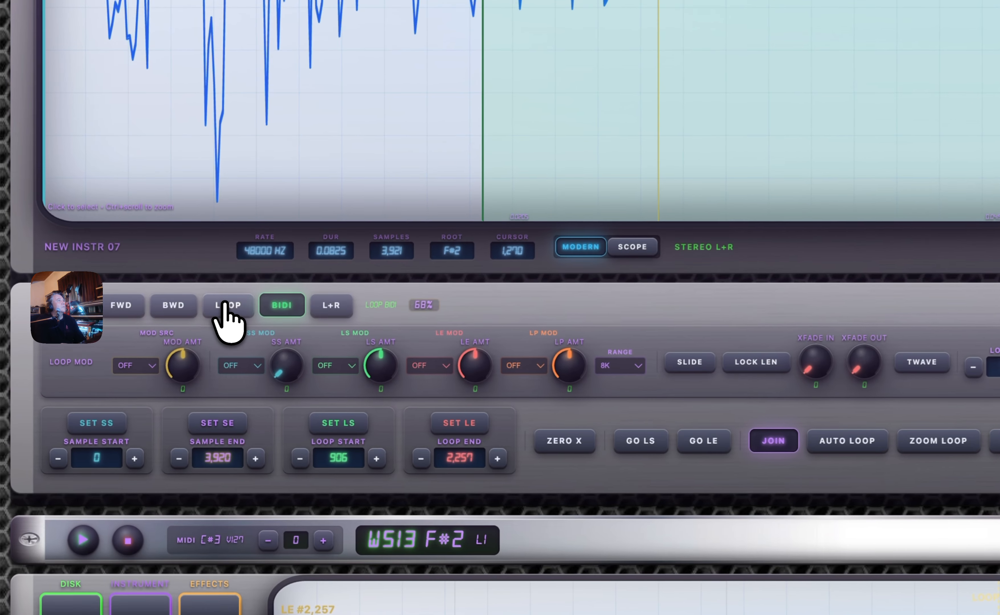
Try the LOOP mode on the F#2 sample and return it to FWD playback
click(225, 304)
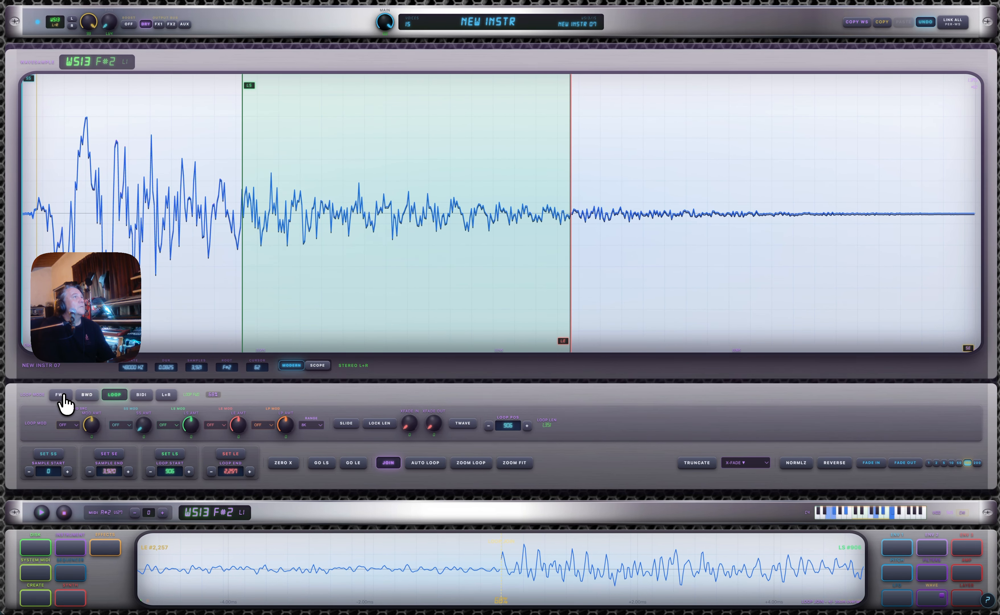
click(61, 395)
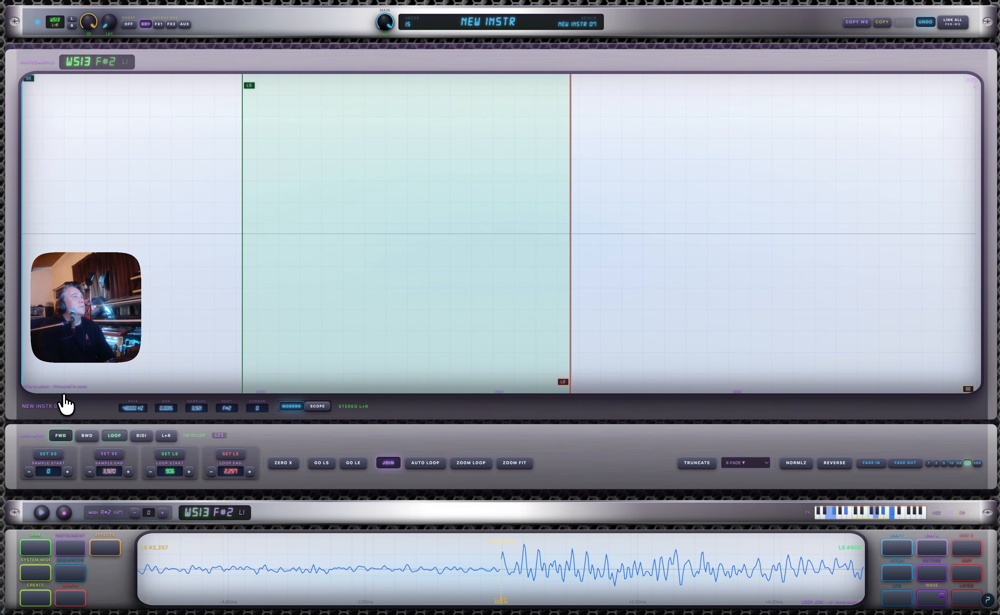
Audition the F#2 sample in the layer view and try the NO PITCH table, keeping the layer on STANDARD
click(967, 598)
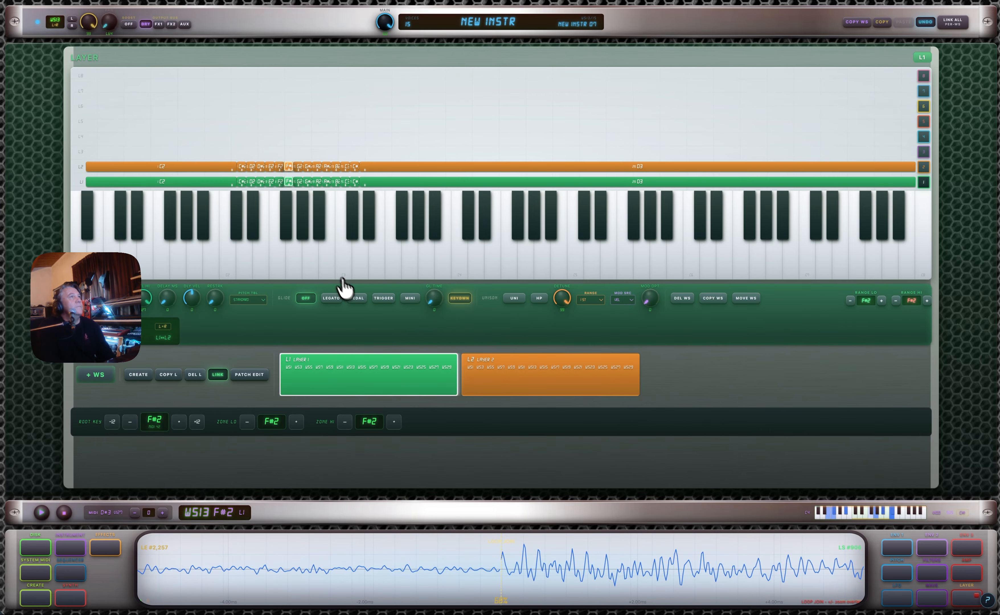
click(287, 201)
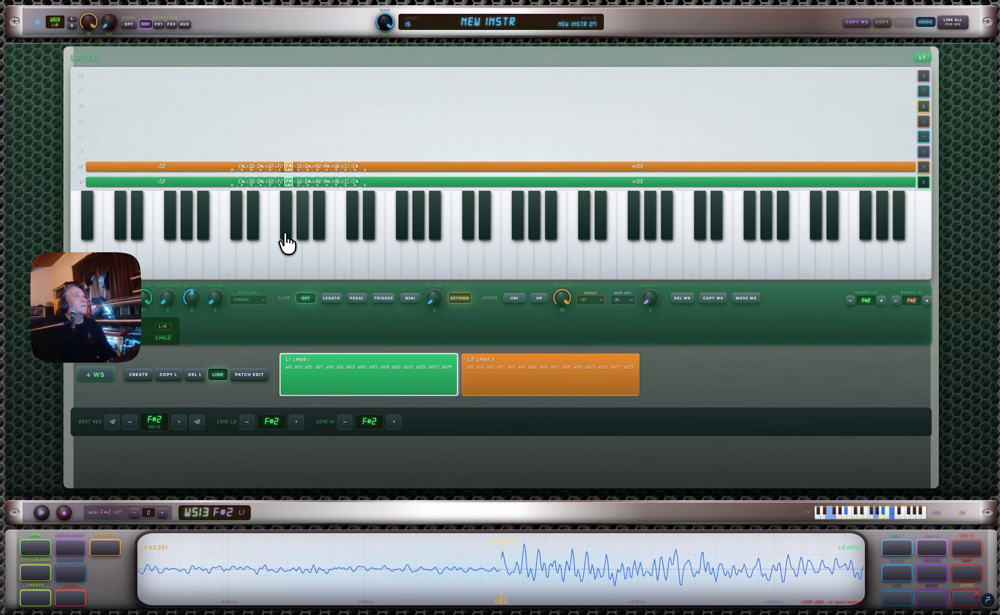
click(286, 234)
click(251, 297)
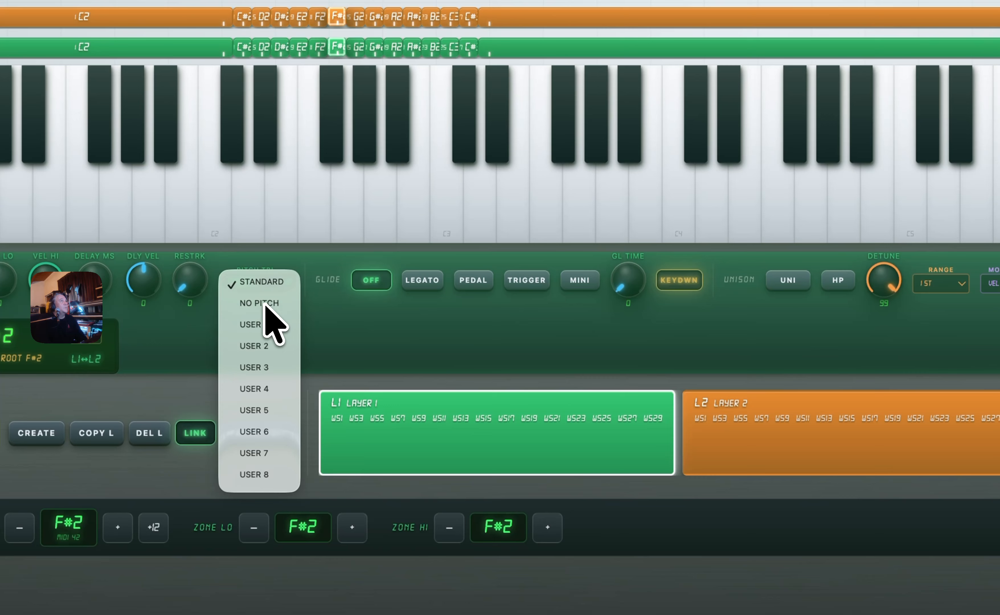
click(265, 305)
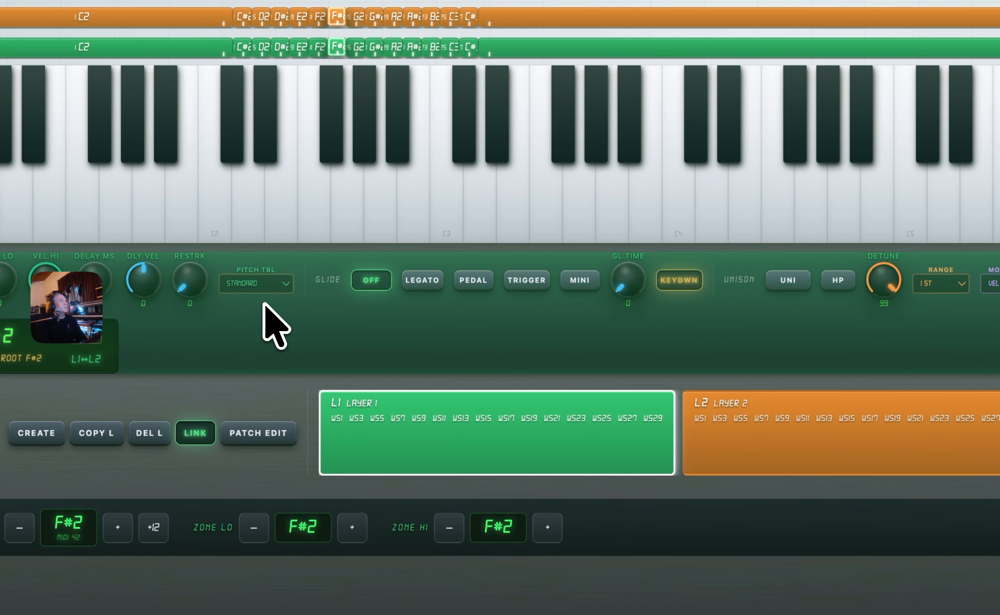
click(262, 283)
click(263, 268)
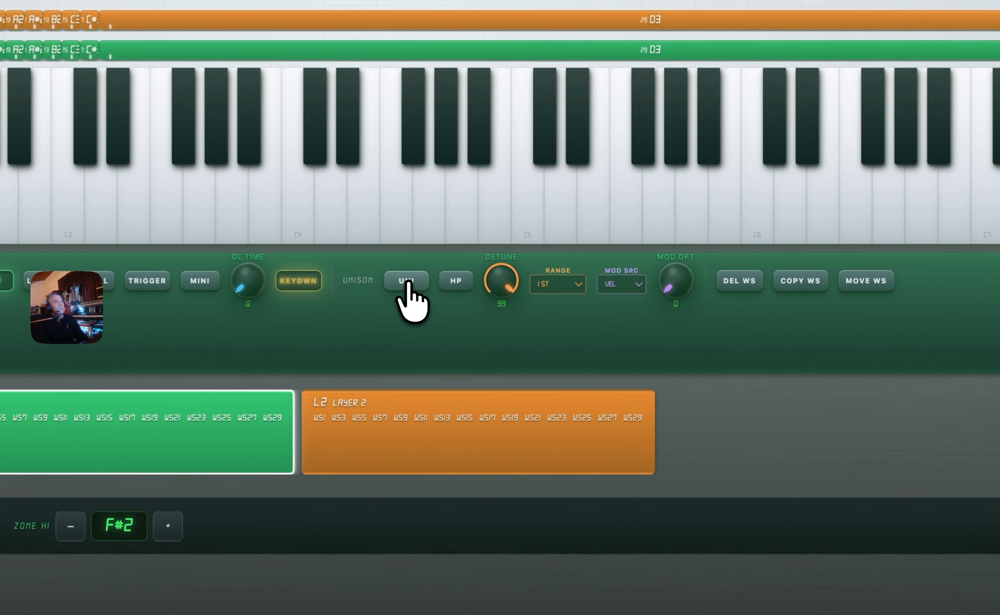
Try unison on the layer with the detune range set to 30 c and switch unison back off
click(406, 282)
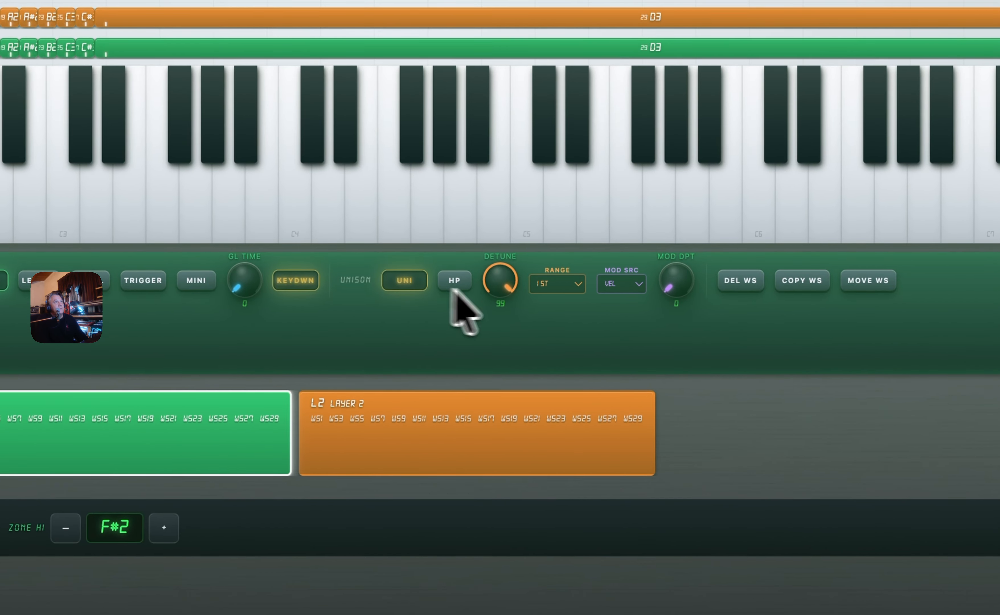
click(579, 284)
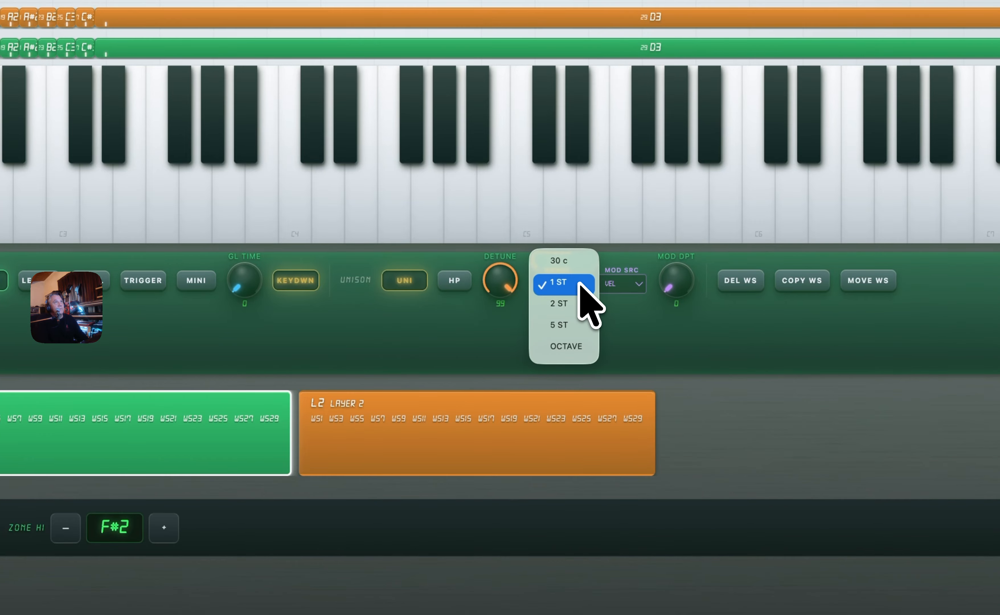
click(559, 262)
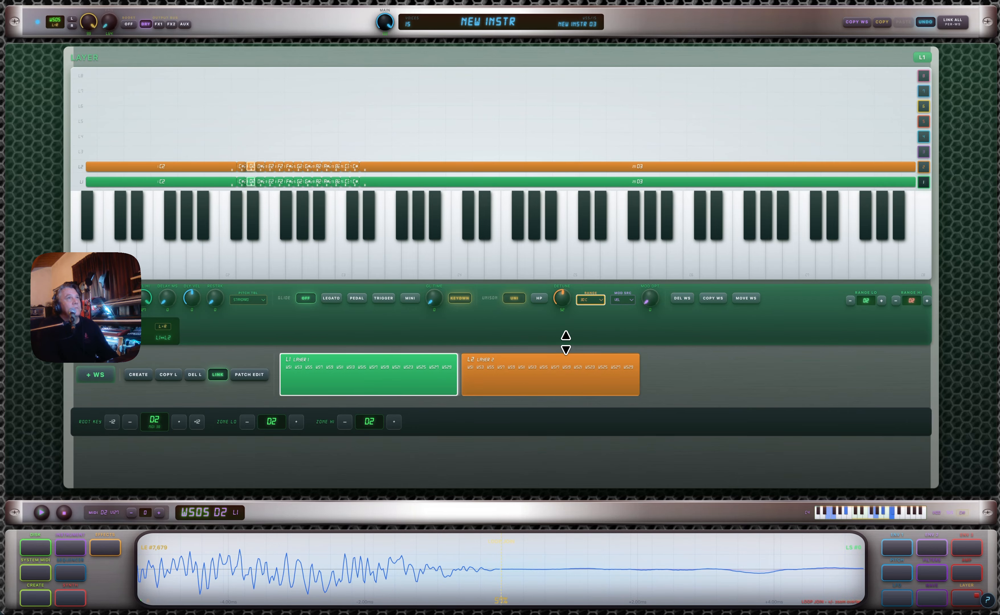
click(514, 299)
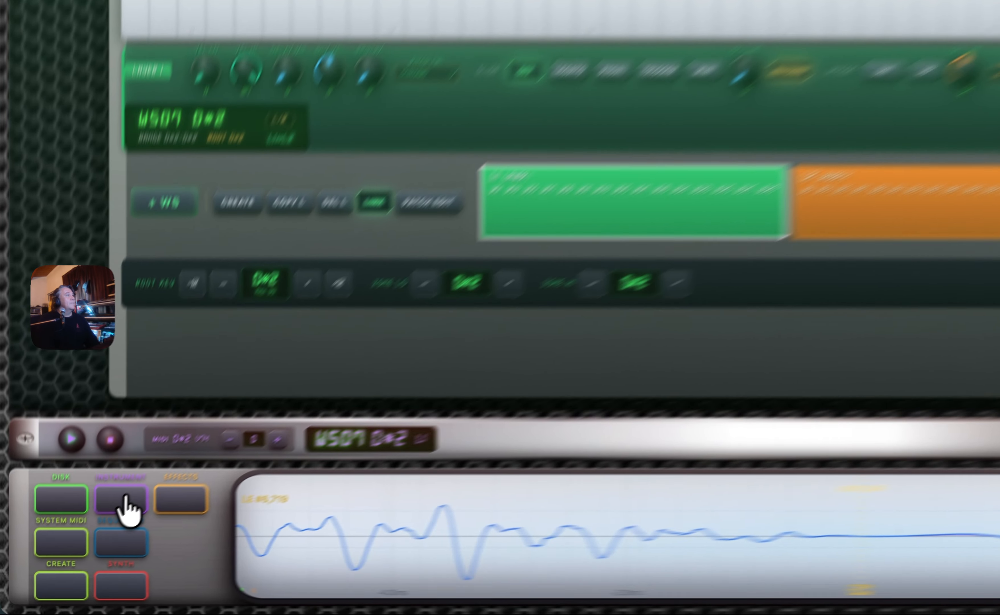
Save the instrument as DMX GM in the ERX10 FILES folder
click(71, 548)
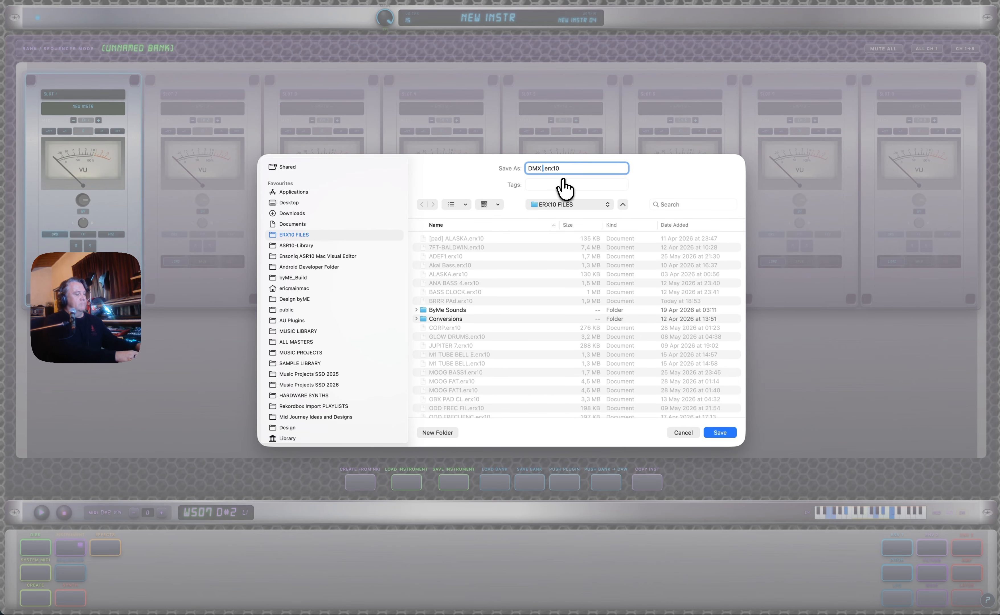
key(Return)
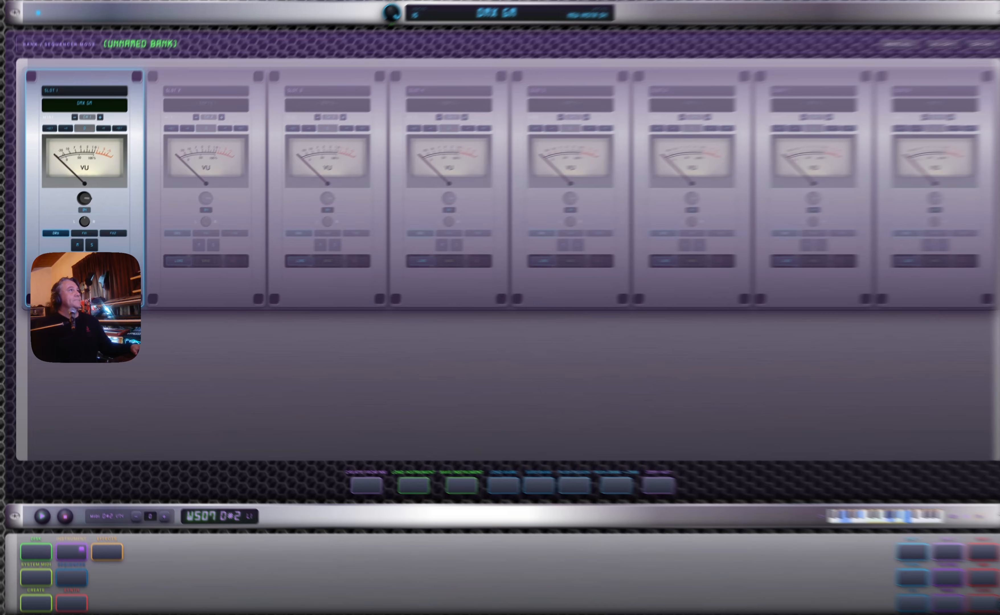
Delete the DMX GM instrument from slot 1 and reopen the ADEF modular synth patch
click(112, 285)
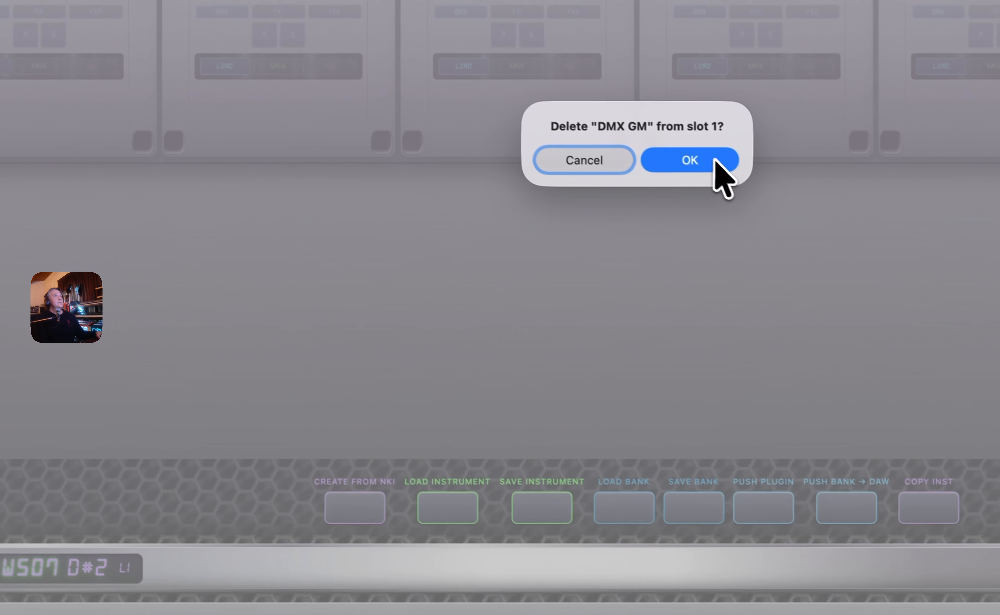
click(714, 160)
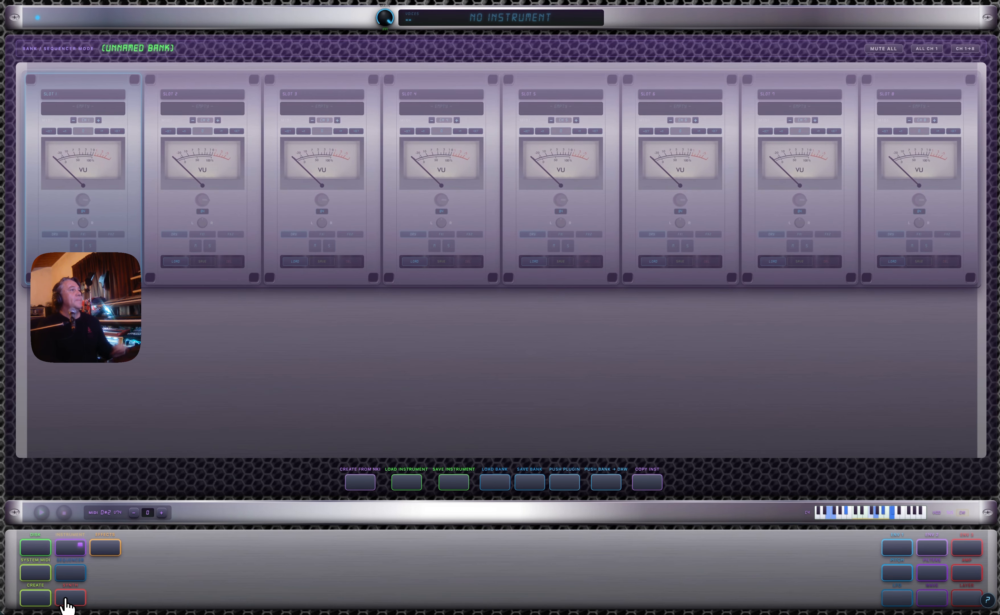
click(66, 600)
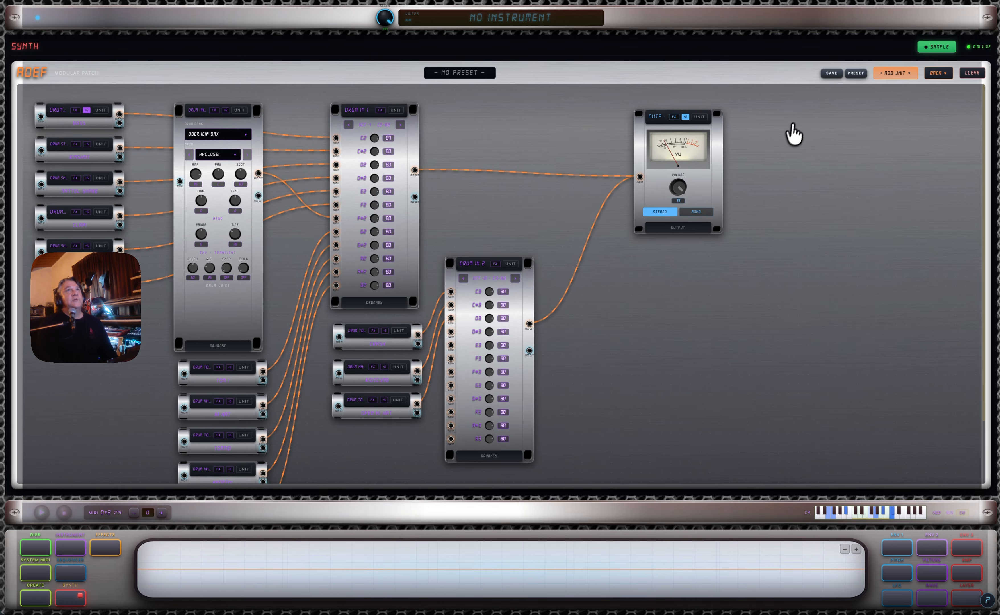
Clear the drum patch without saving it and load the SQ80 FROGGY BASS preset
click(972, 73)
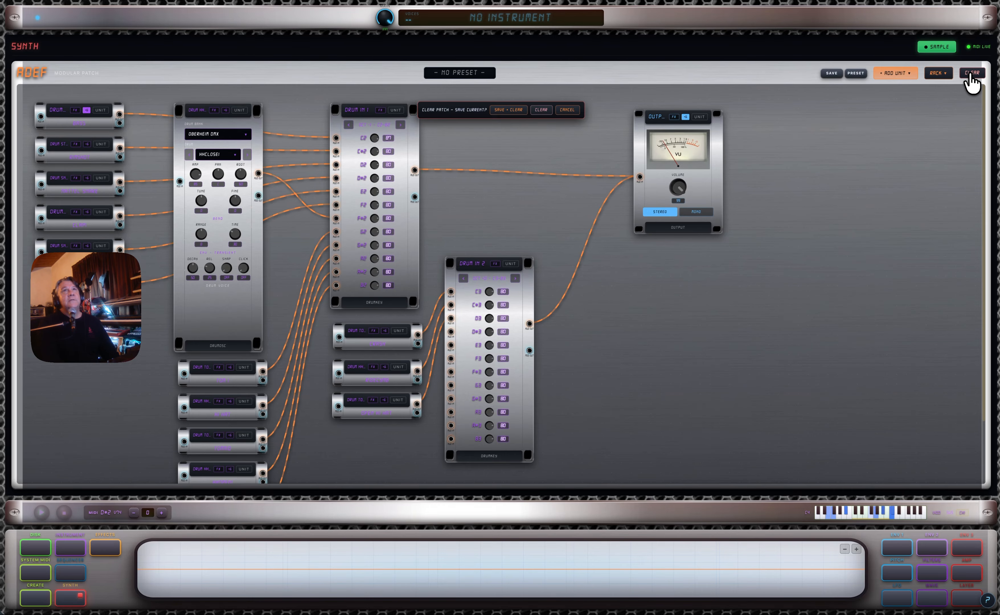
click(541, 110)
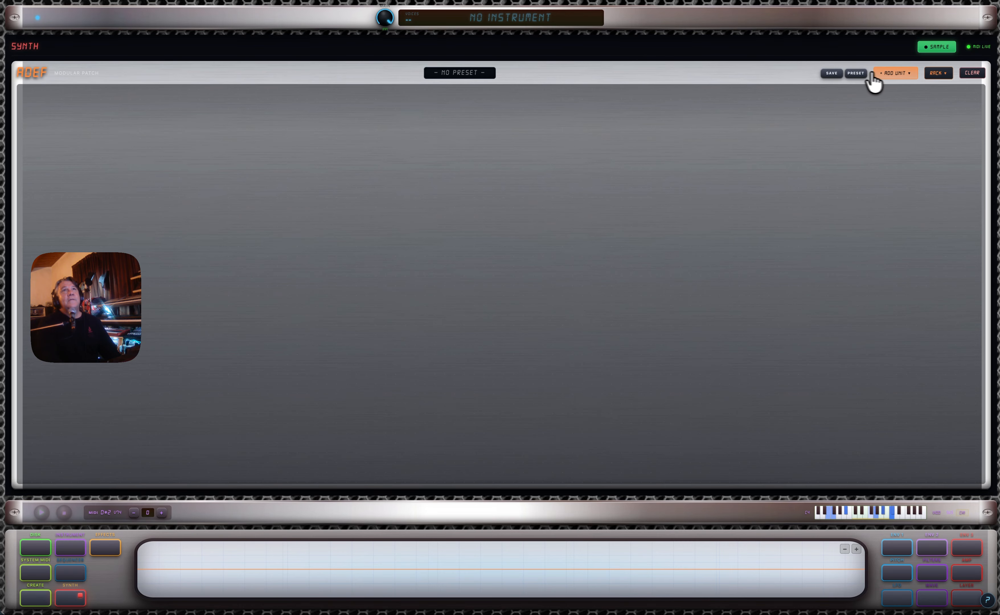
click(857, 73)
scroll(815, 163, down, 5)
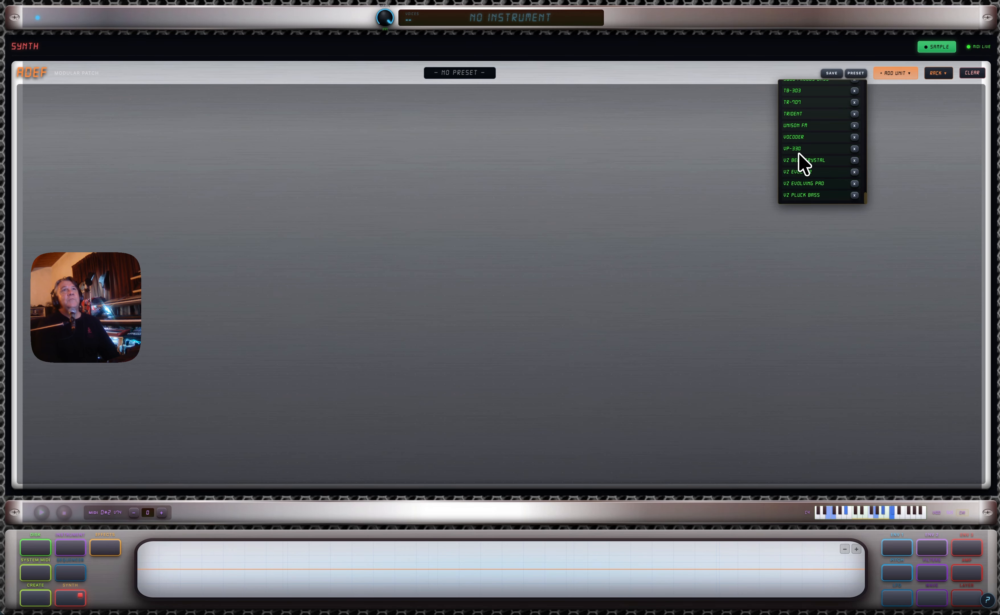
scroll(798, 154, up, 3)
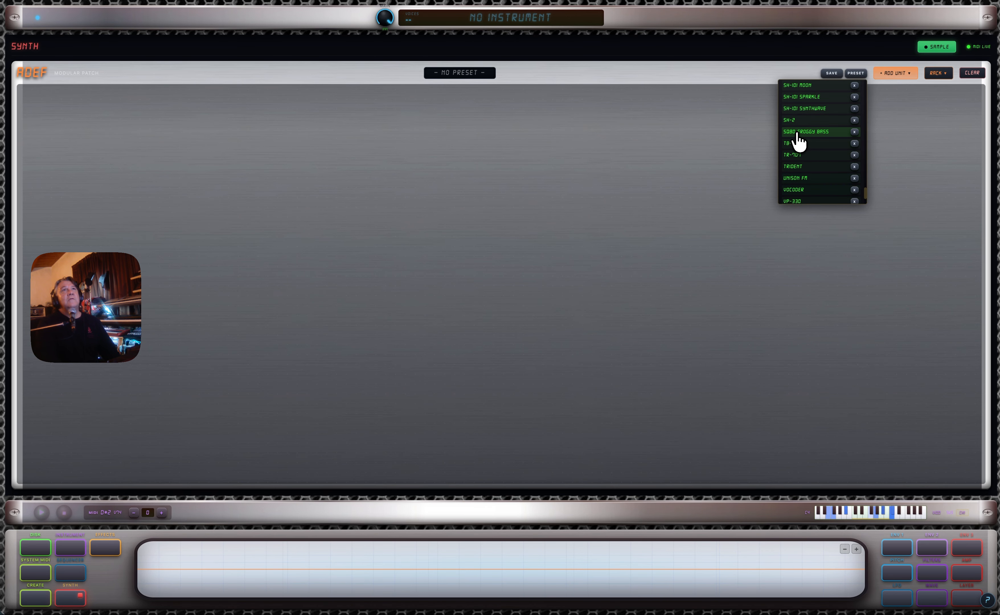
click(799, 132)
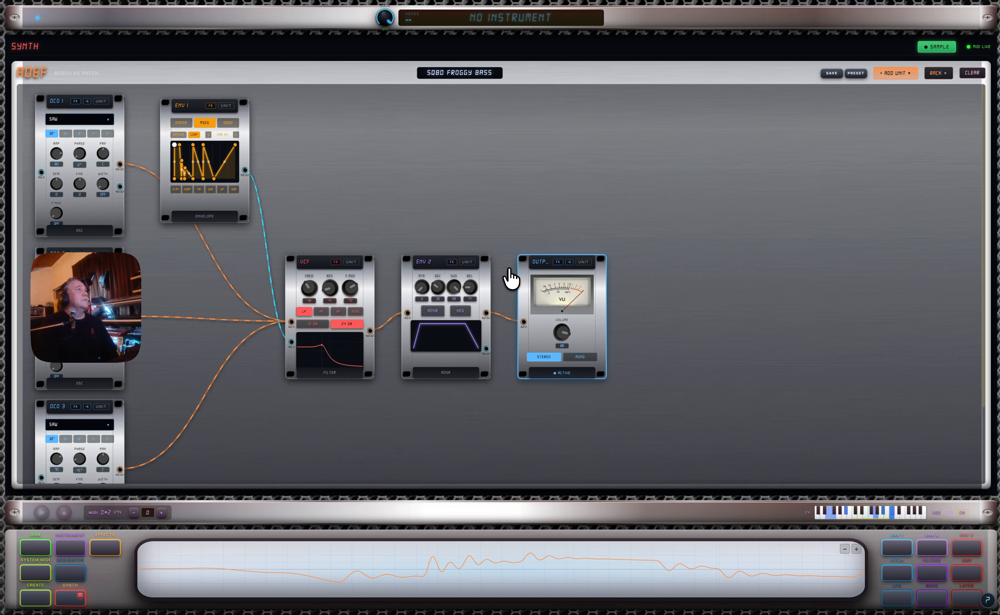
scroll(290, 287, down, 3)
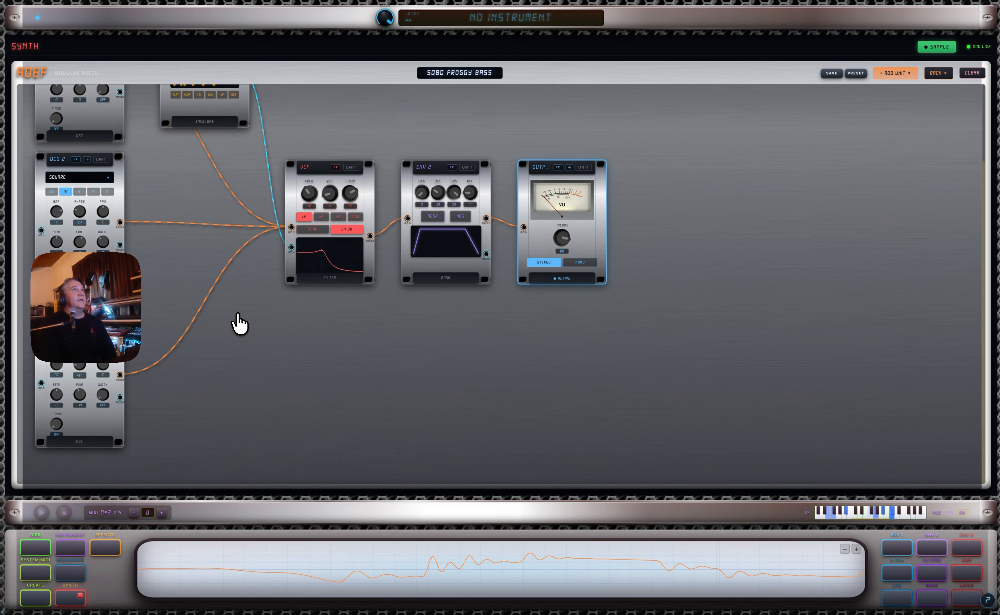
scroll(239, 325, up, 3)
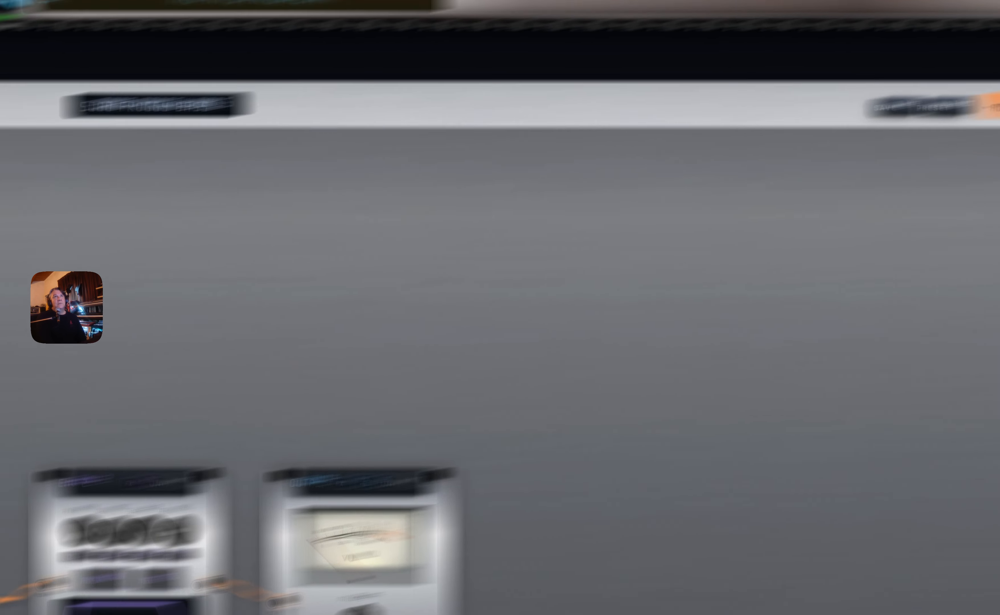
Replace the DCO 1 oscillator with a new SQ OSC unit placed in its position
click(990, 107)
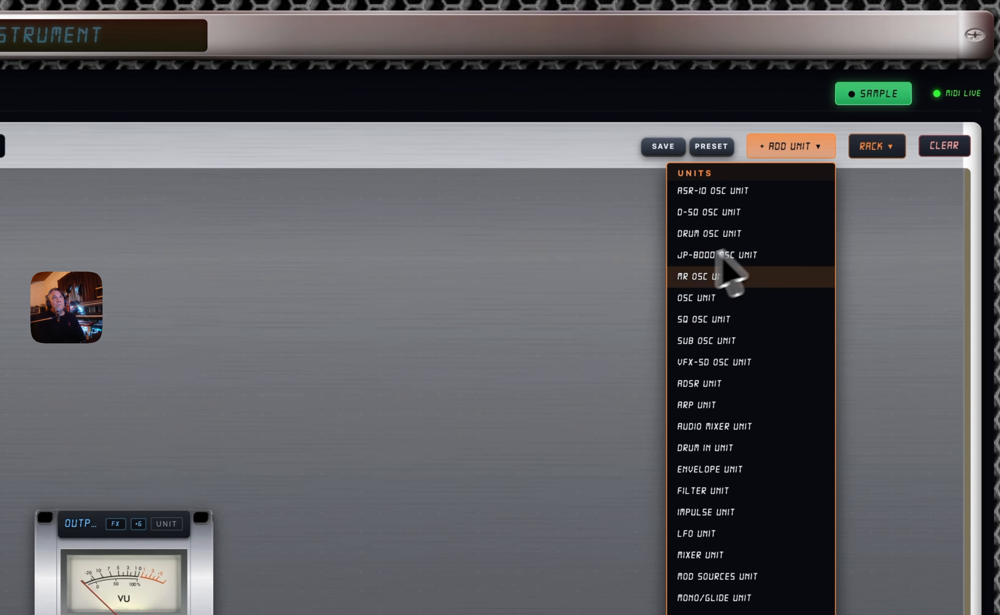
click(697, 320)
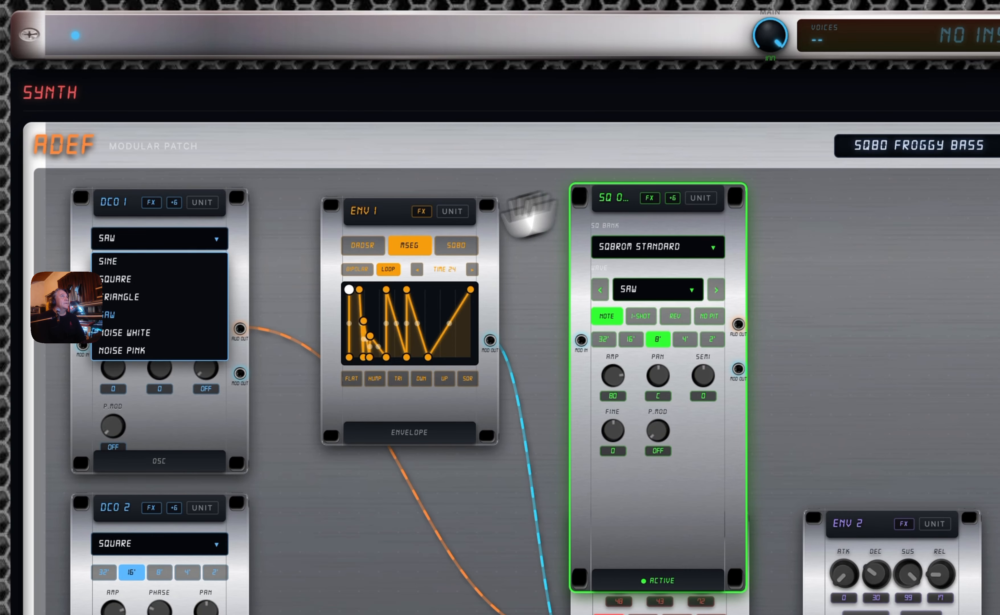
click(108, 202)
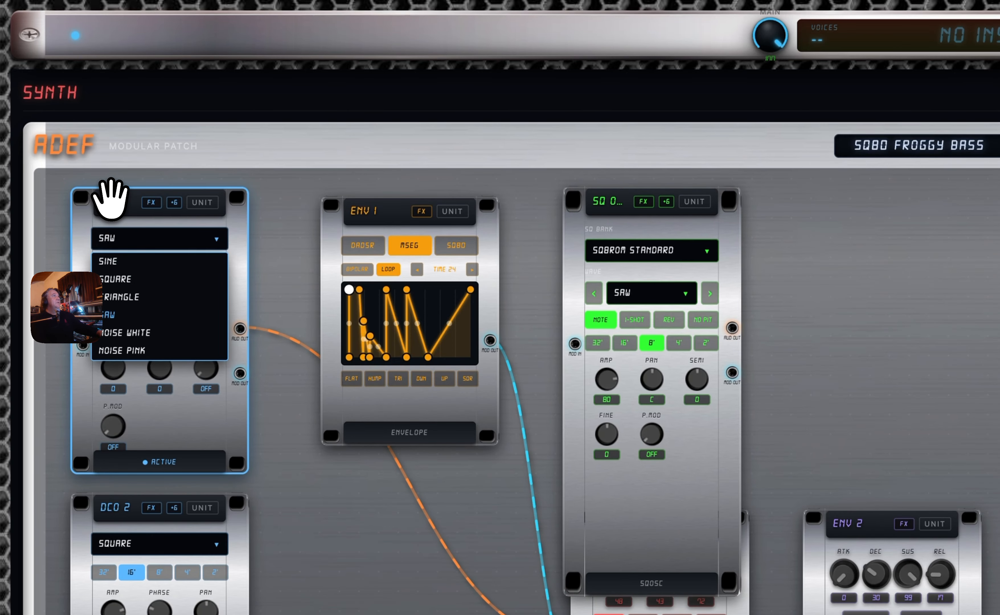
key(Delete)
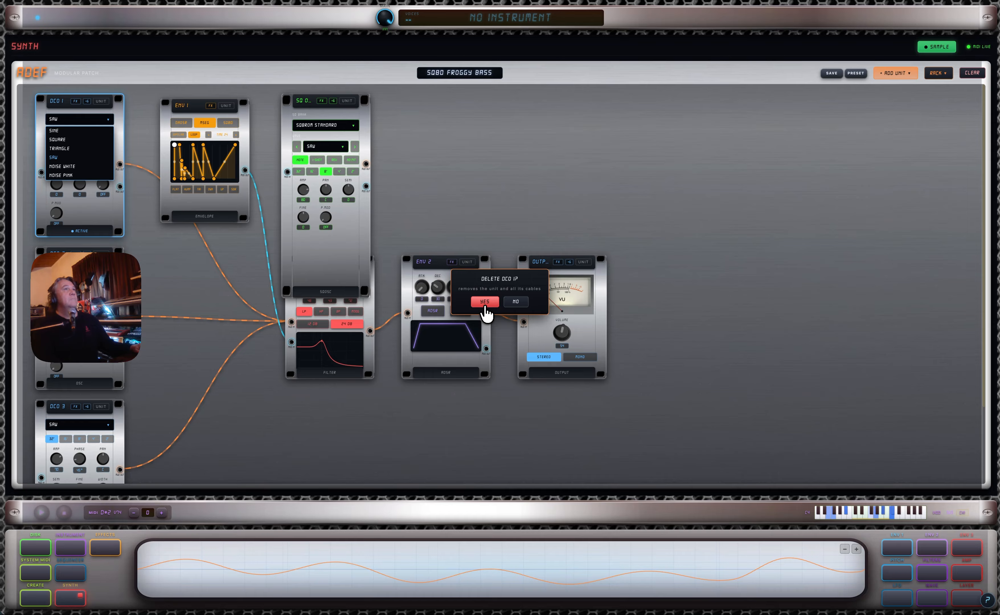
click(487, 308)
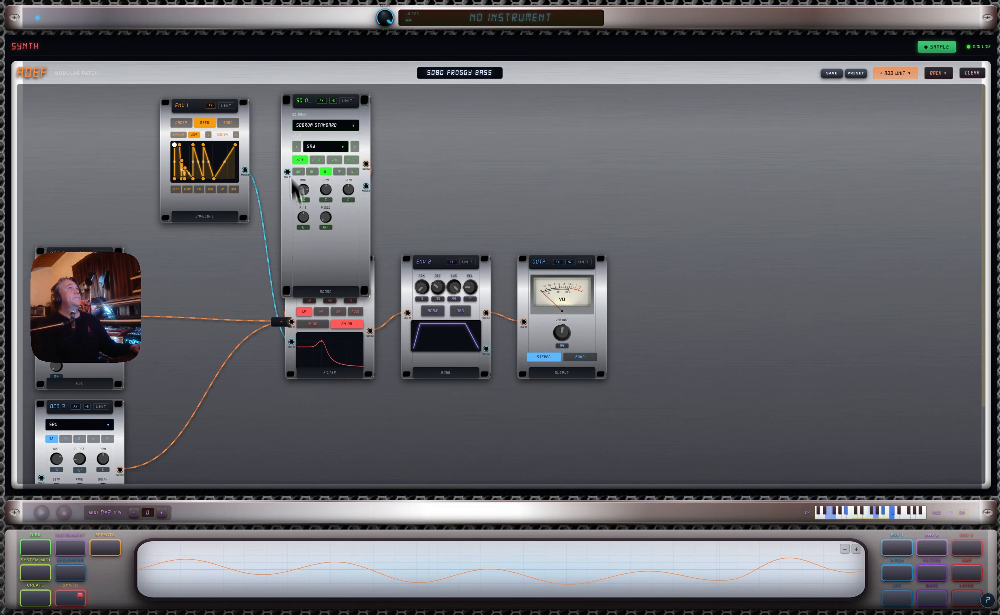
drag(299, 104, 71, 97)
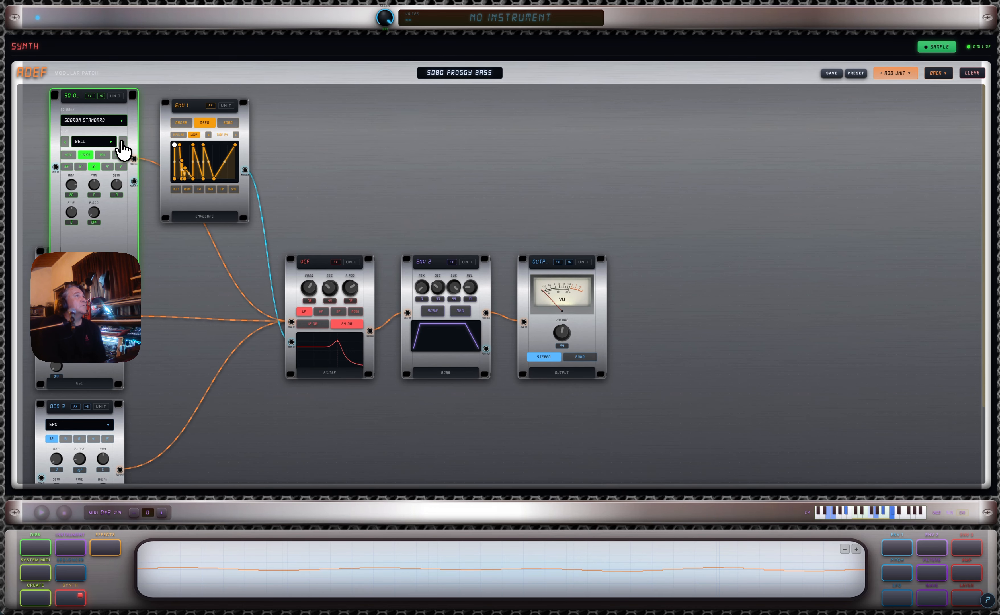
Cycle the SQ oscillator's wave forward through BELL and PULSE to NOISE3
click(122, 142)
click(123, 142)
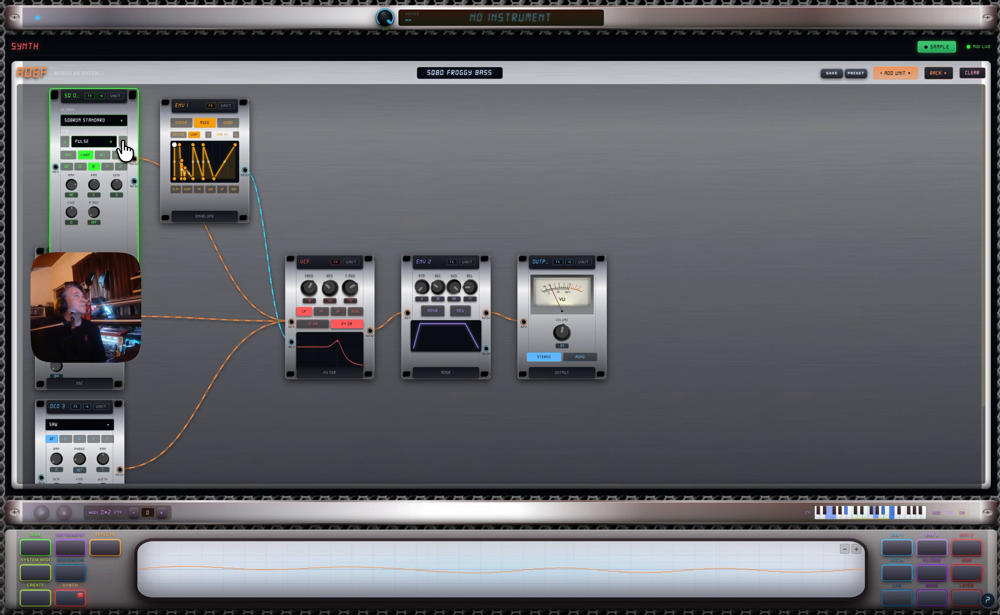
click(123, 142)
click(123, 142)
click(123, 142)
click(123, 142)
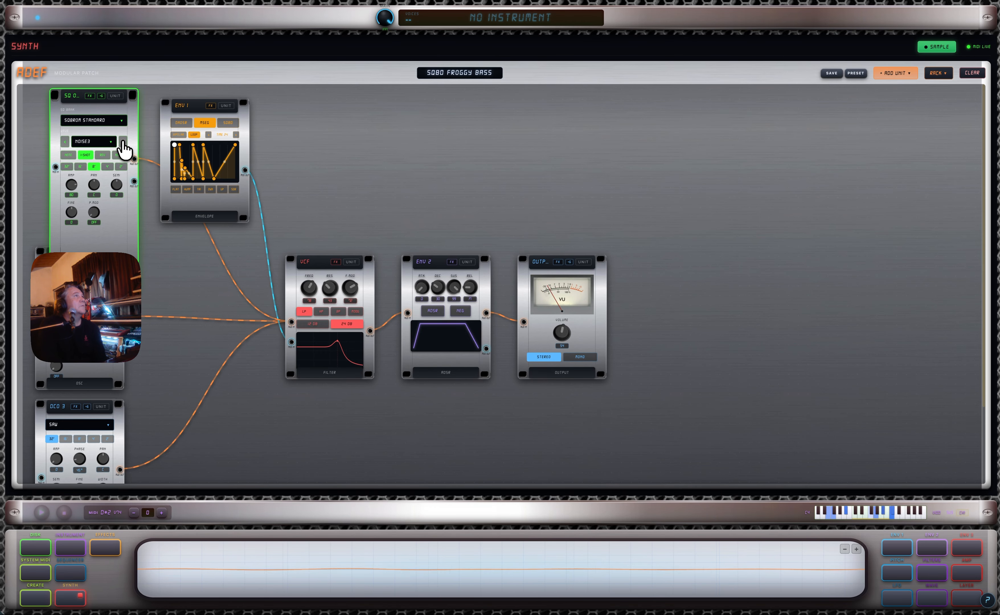
Load the JX-3P preset and adjust the VCF frequency to 95
click(548, 113)
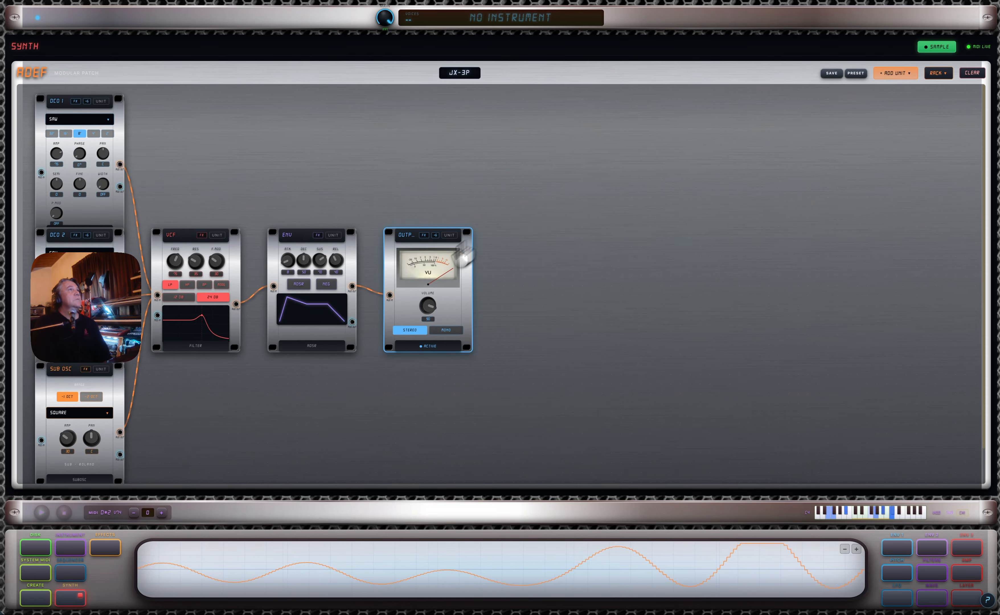
drag(176, 261, 180, 251)
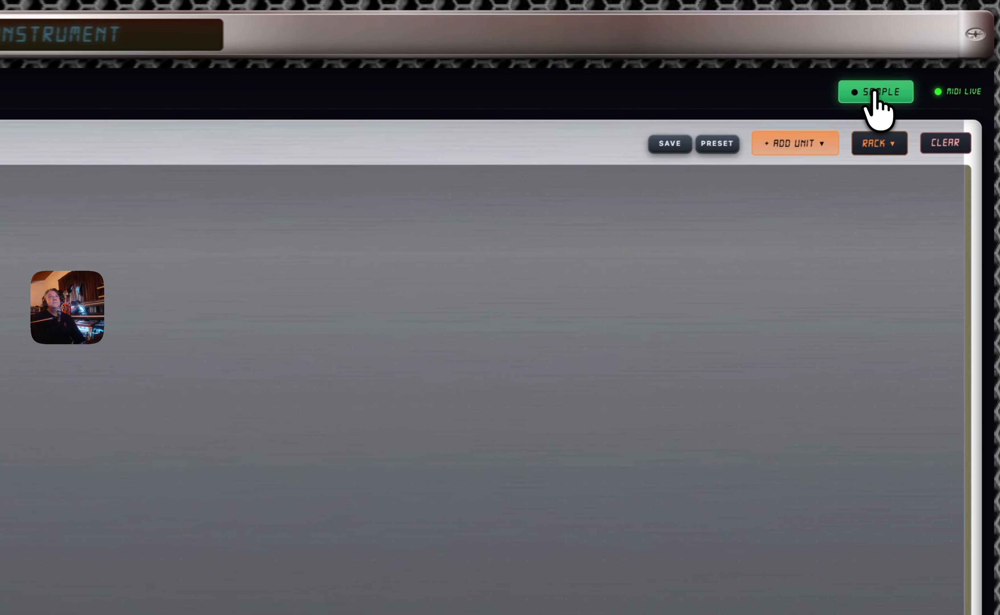
Set up a synth sample recording in slot 1 in SPLIT mode with a STEREO L+R source and a 44.1 rate
click(936, 48)
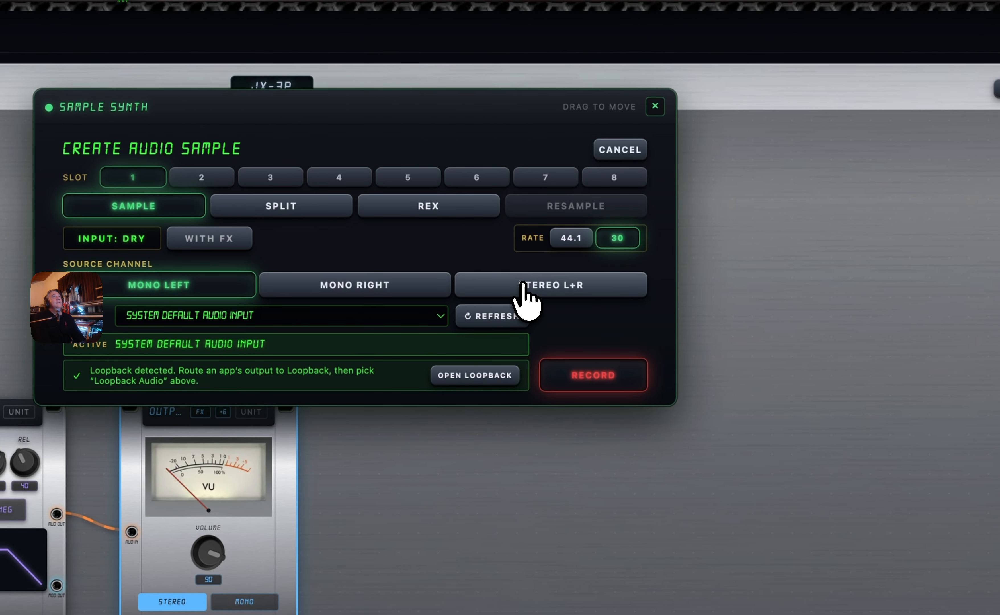
click(523, 284)
click(570, 237)
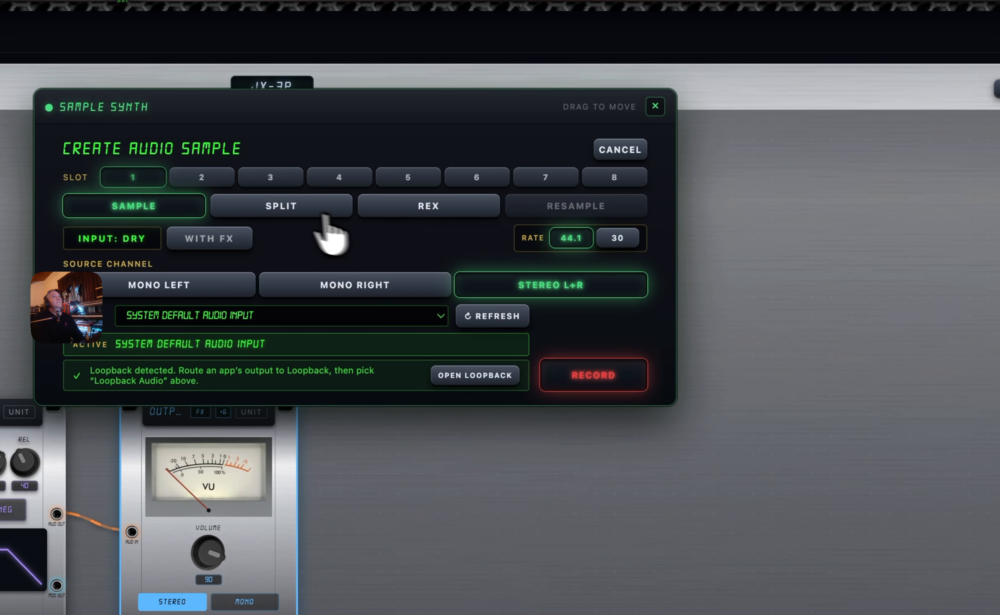
click(288, 209)
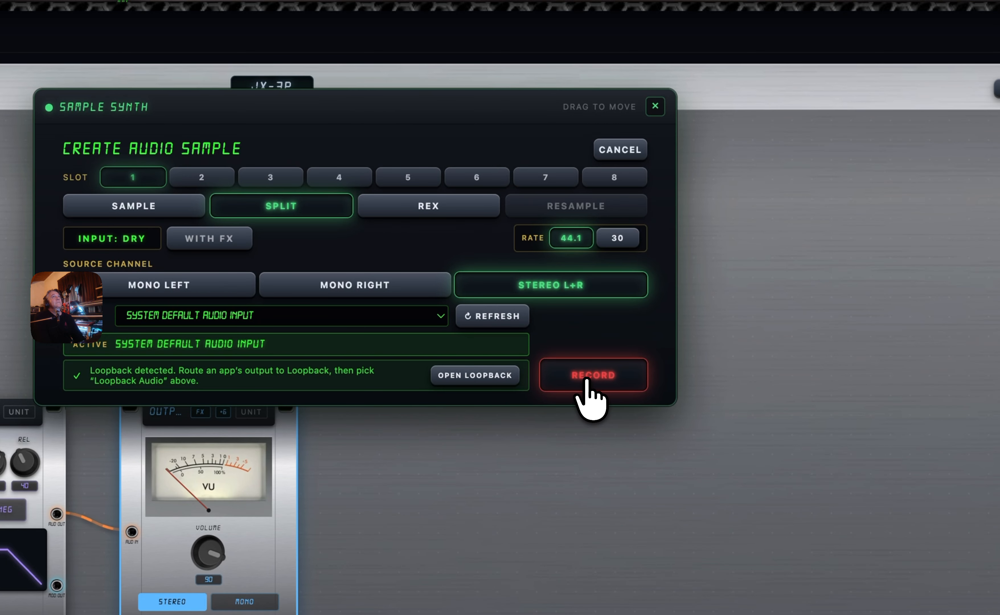
click(576, 382)
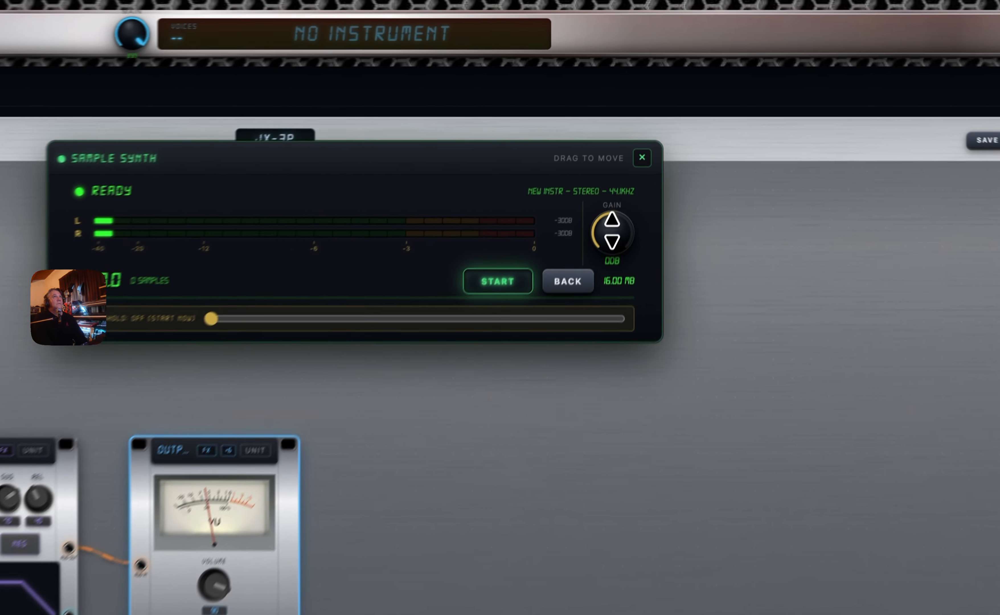
Raise the input gain to +8 dB and record about 15 seconds of the JX-3P patch
drag(635, 119, 634, 112)
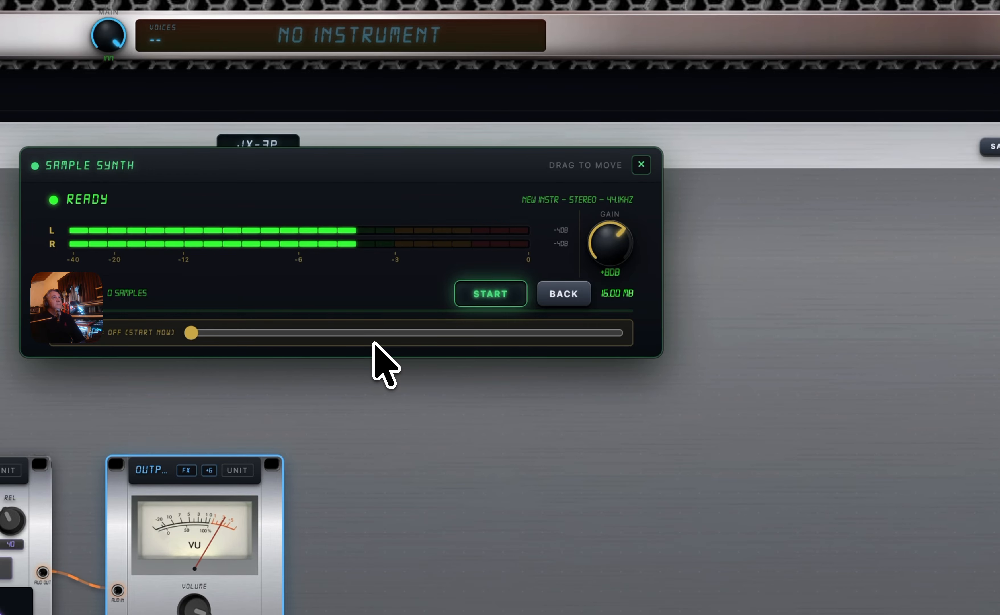
click(491, 293)
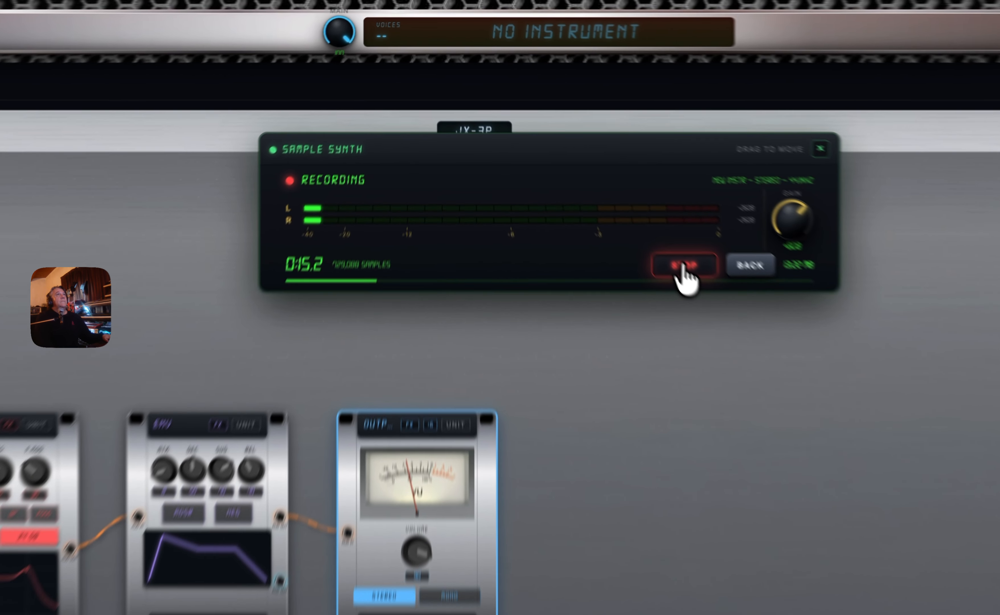
click(576, 147)
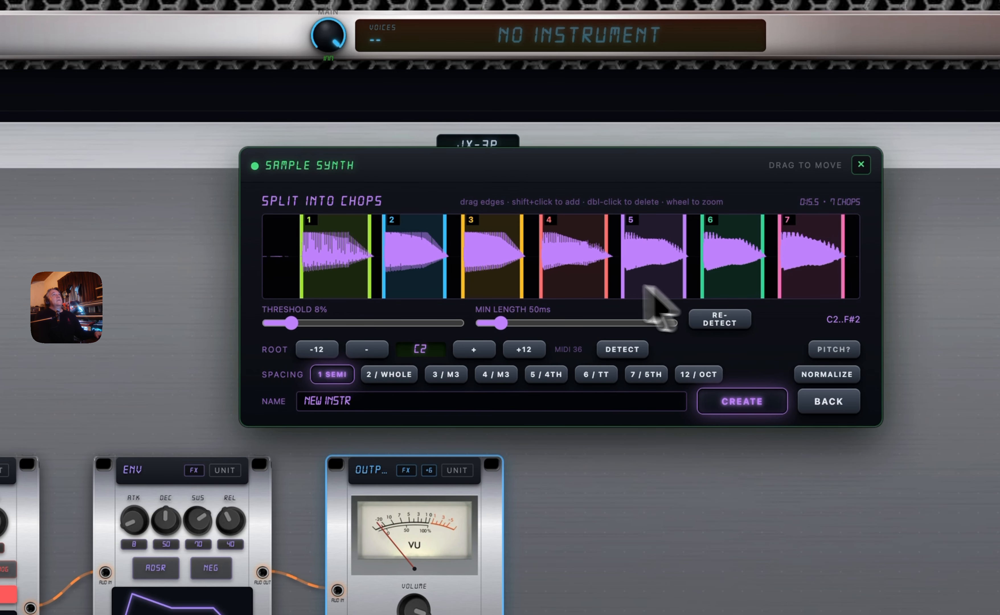
Extend the end of chop 2 so that it includes the sound's decaying tail
scroll(332, 253, up, 5)
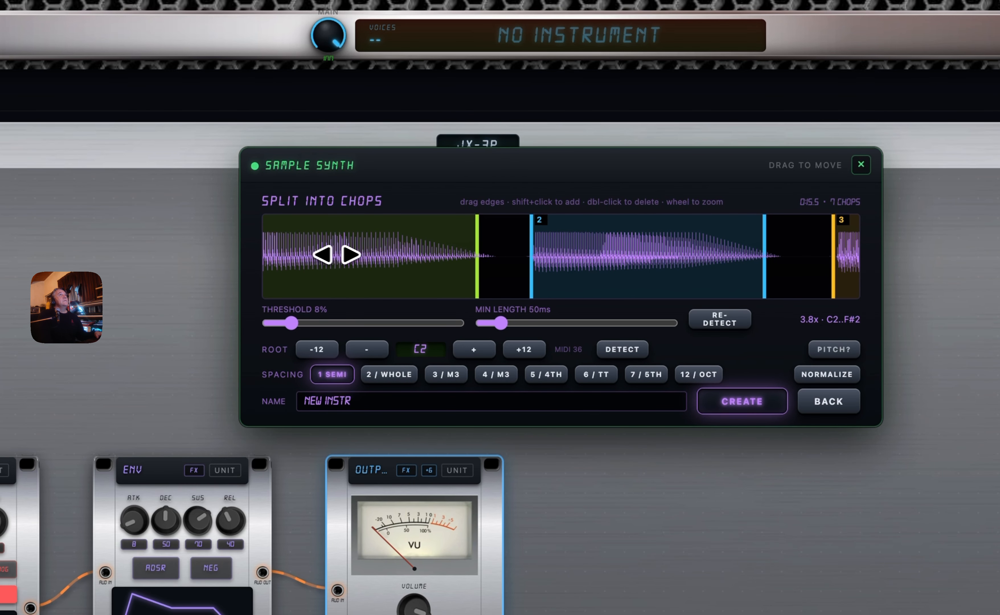
scroll(333, 255, down, 1)
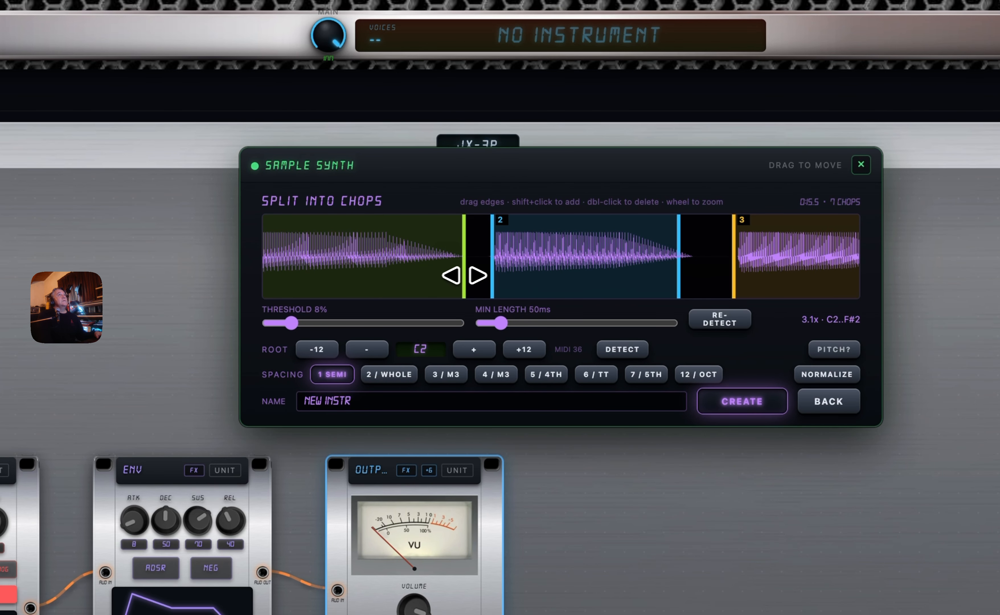
drag(677, 279, 697, 277)
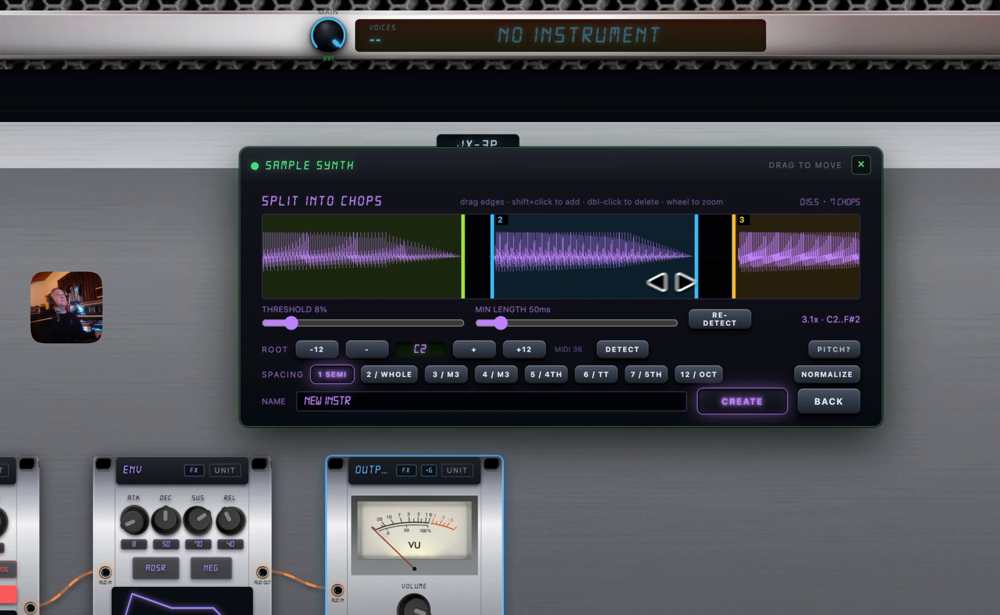
scroll(639, 287, down, 5)
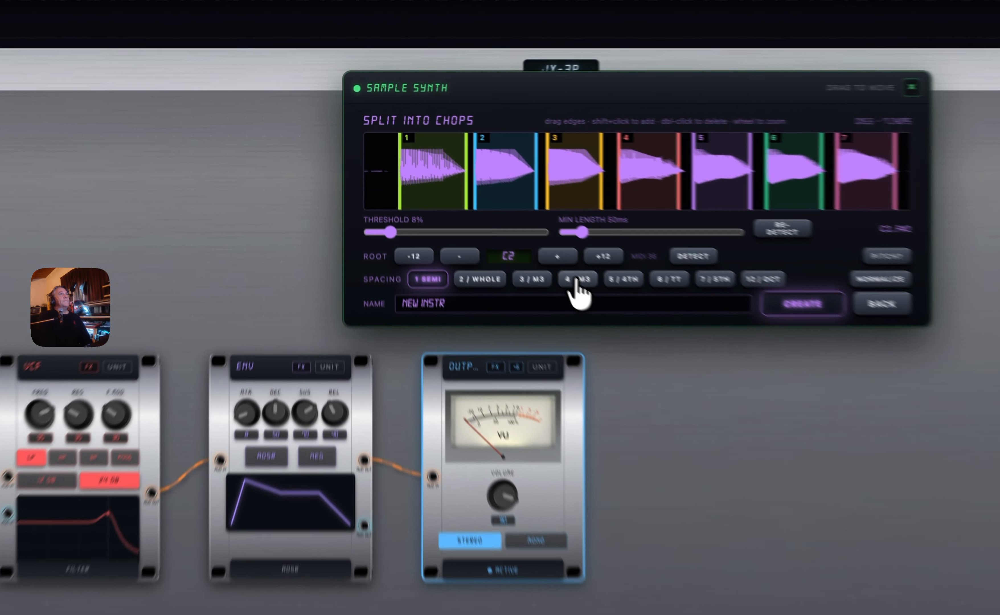
Set the chop spacing to 4 / M3 from root C2 and create the instrument under the name JX ORD
click(576, 280)
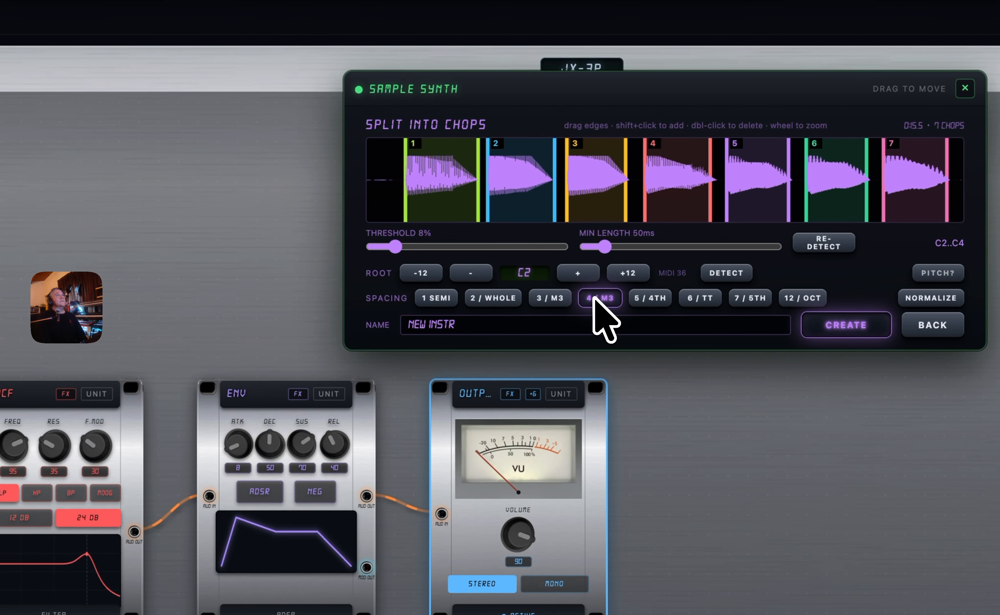
click(462, 324)
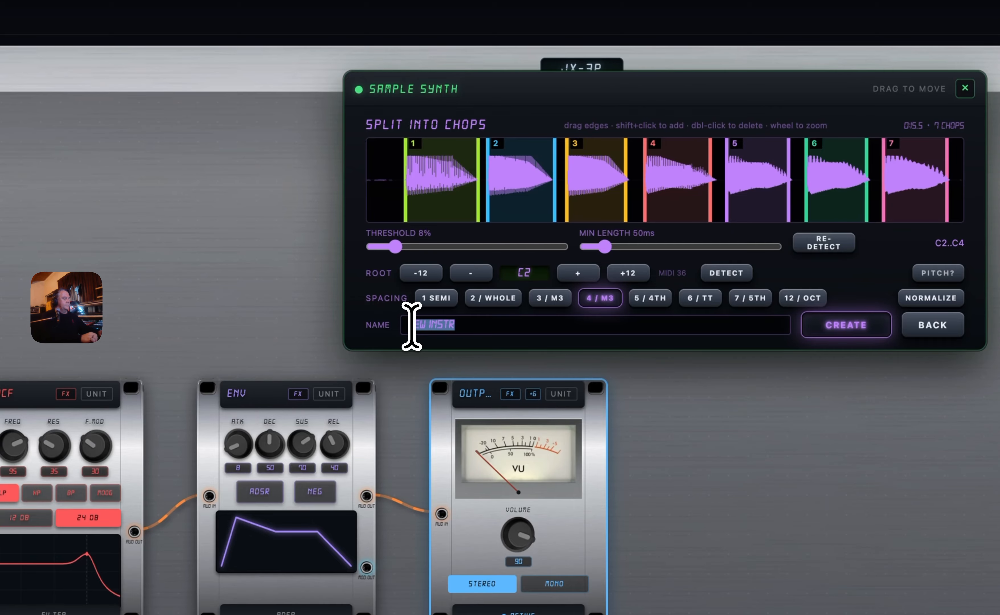
text(JX ORD)
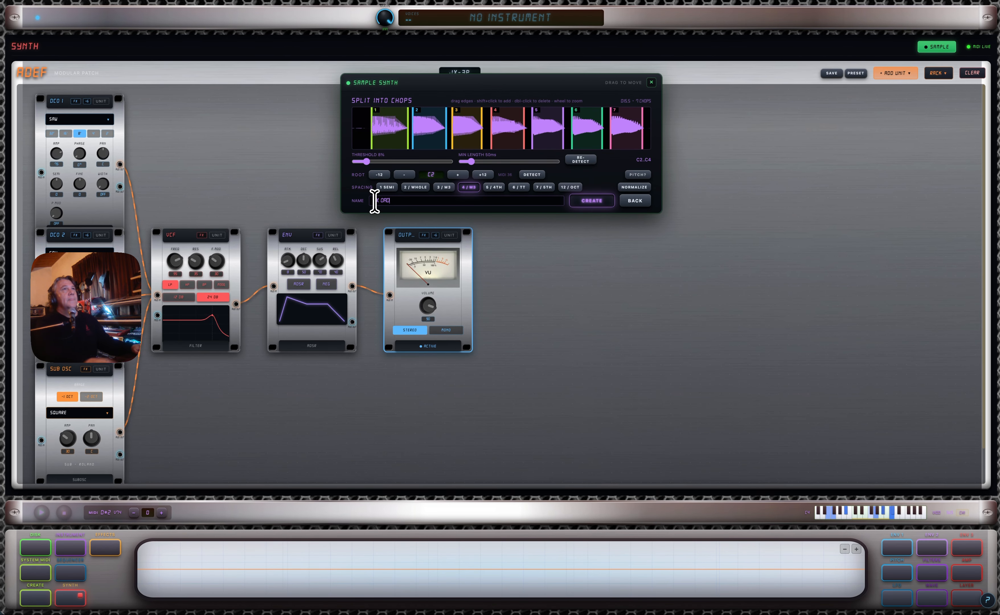
click(592, 201)
click(666, 64)
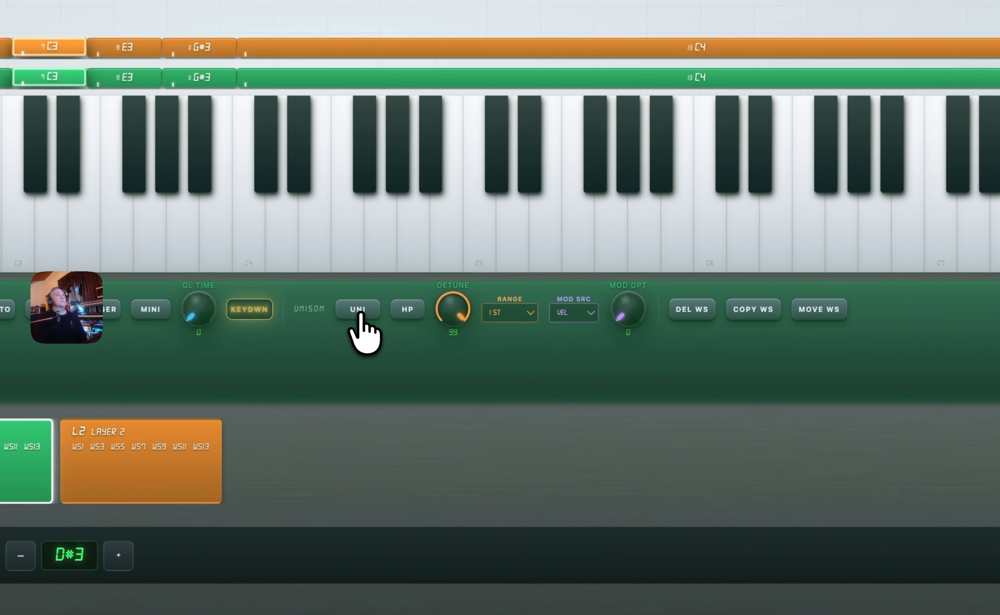
Turn on unison for the layer with the detune range at 30 C, and adjust the detune amount and modulation depth
click(359, 312)
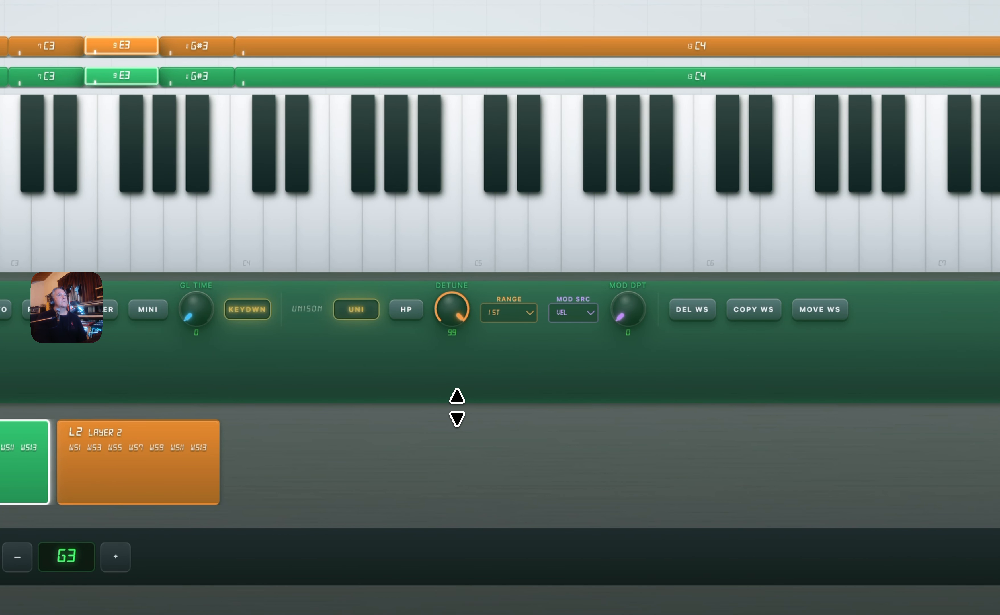
drag(463, 445, 466, 484)
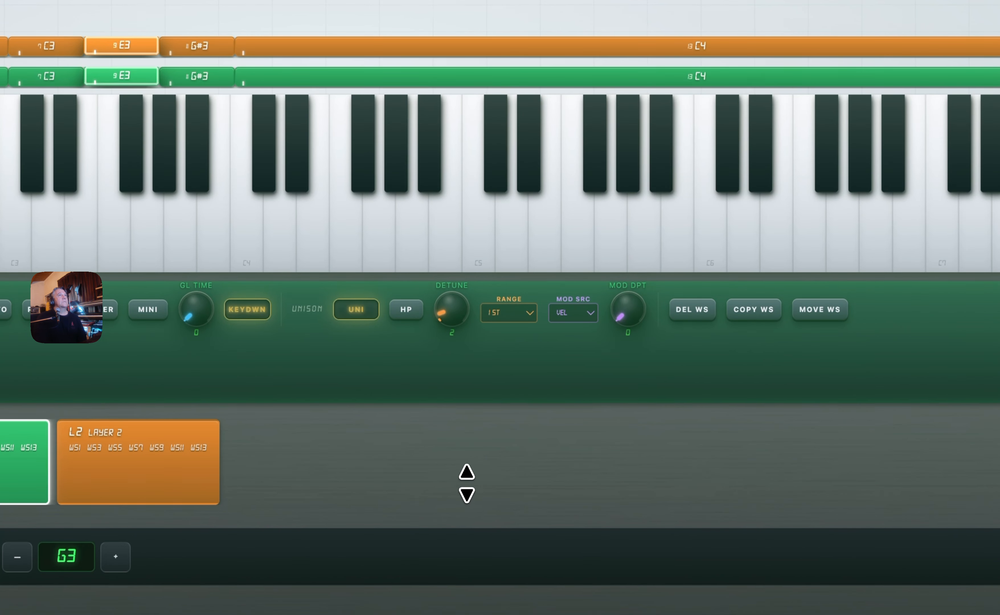
click(530, 316)
click(503, 311)
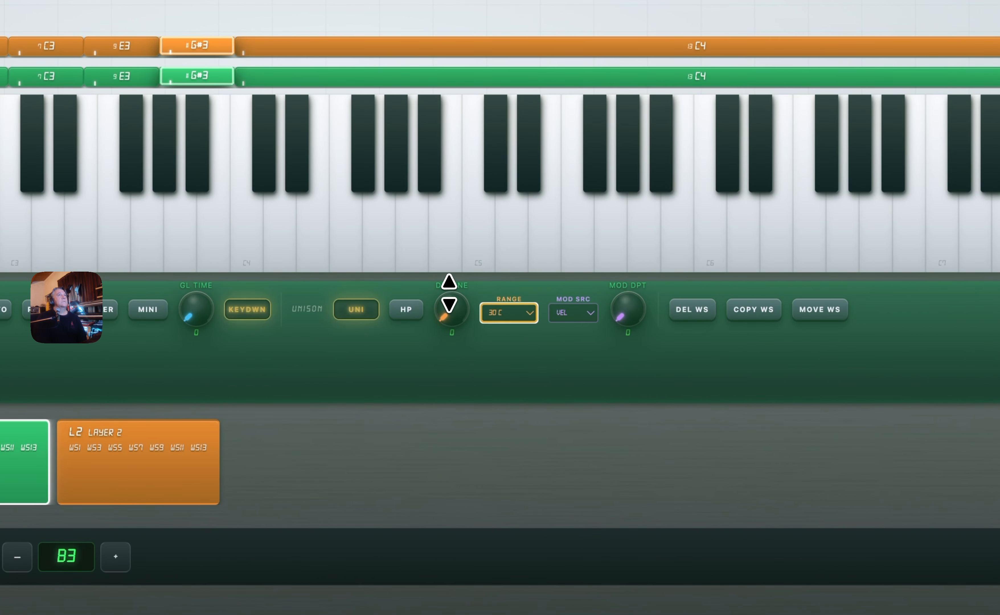
drag(491, 293, 616, 142)
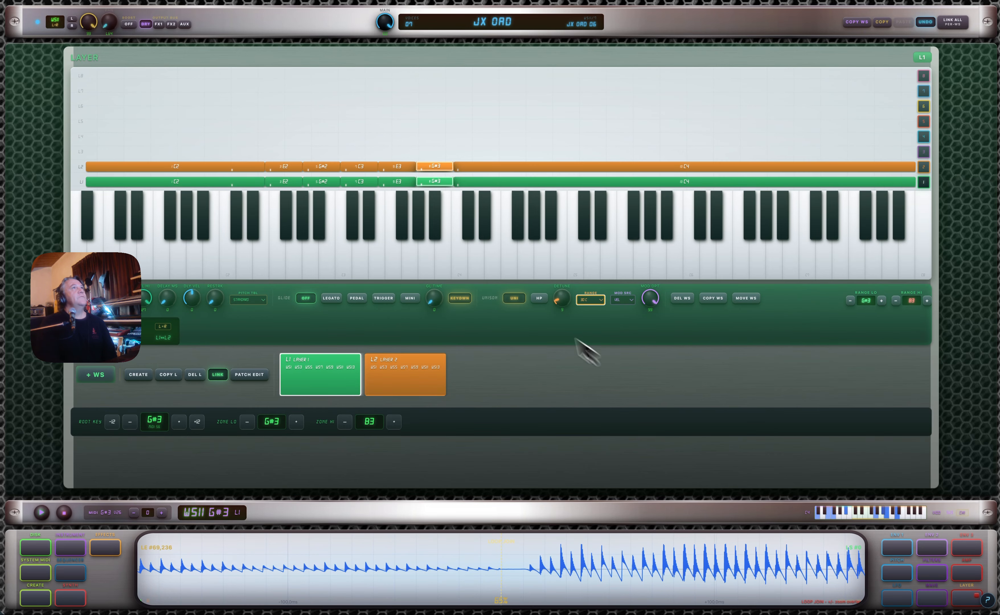
Examine the waveform of the G#3 wavesample in layer 1 and return to the layer view
double_click(429, 182)
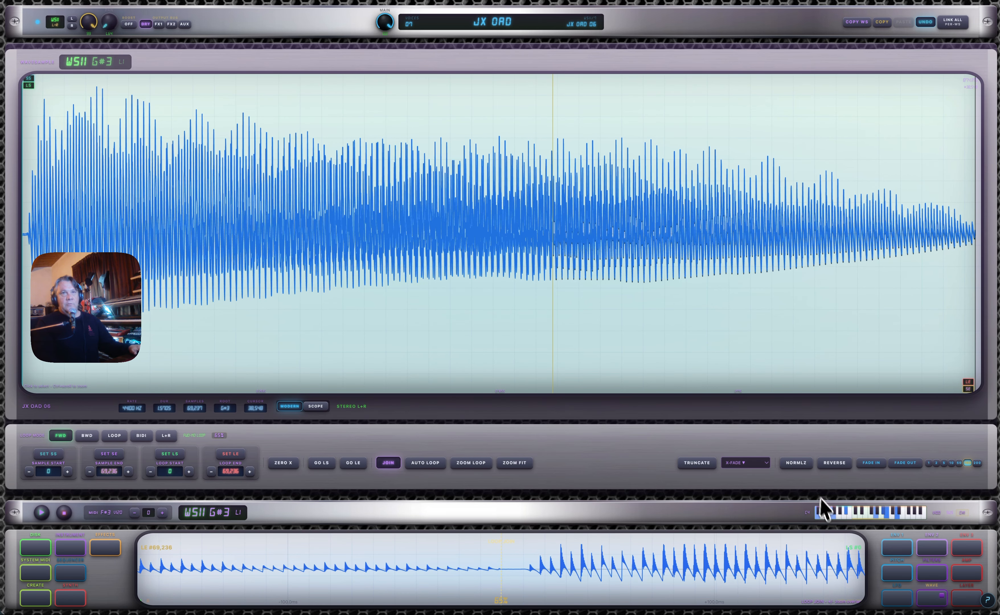
click(965, 599)
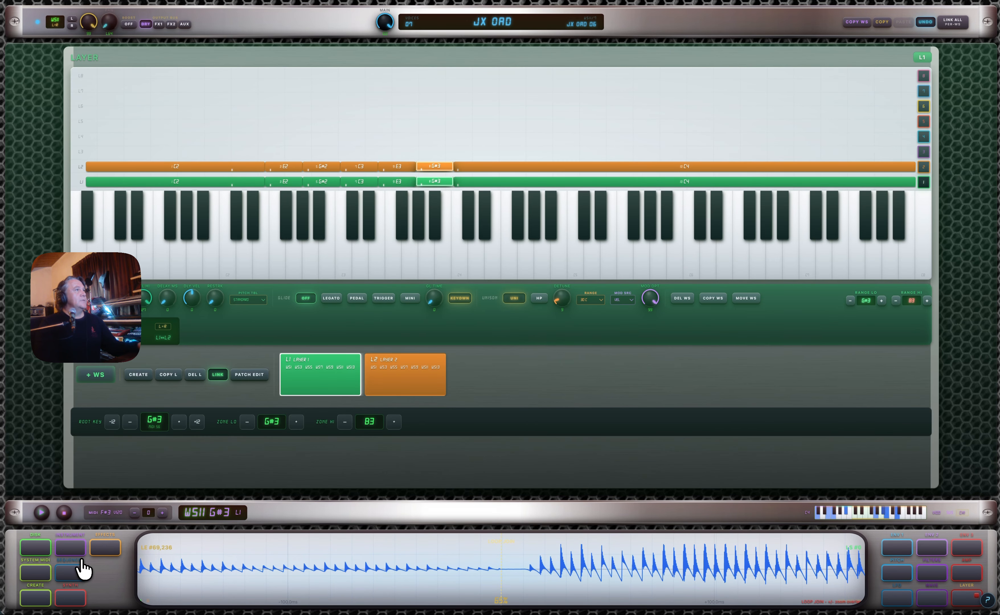
click(67, 552)
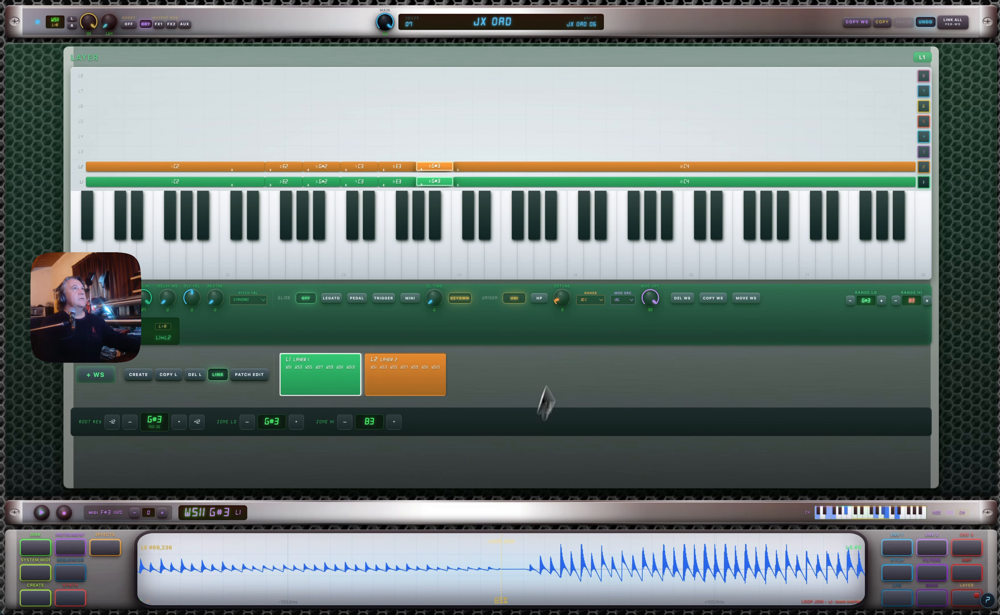